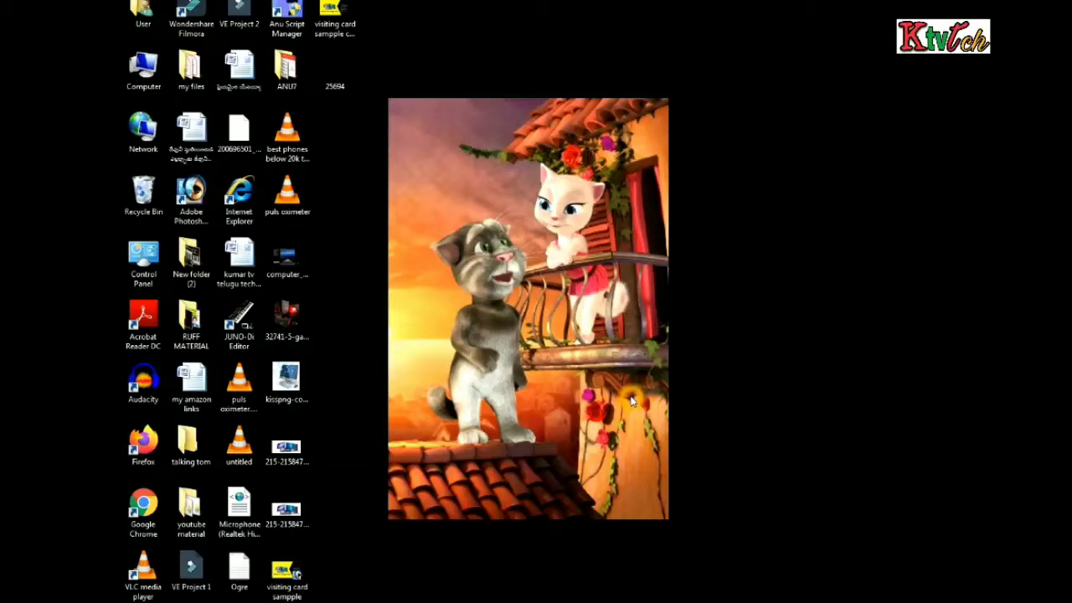
# - Select the 'visiting card sampple copy' image file on the desktop
pyautogui.click(350, 28)
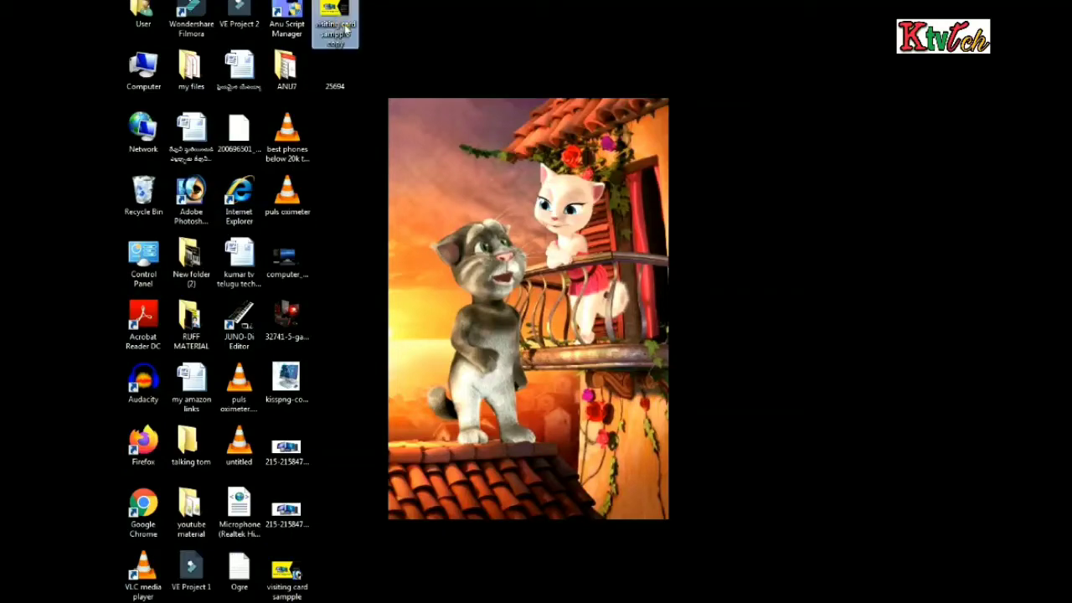
# - View the yellow and black visiting card sample in Windows Photo Viewer
pyautogui.doubleClick(350, 28)
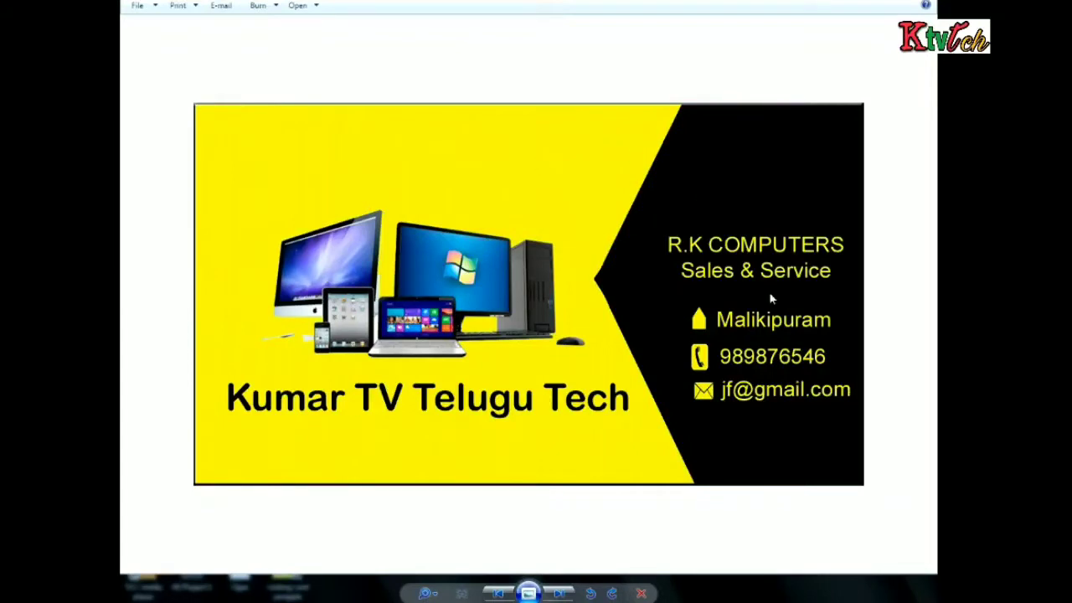
pyautogui.click(785, 367)
# - Close the sample preview, launch Adobe Photoshop 7.0, and bring up the File menu
pyautogui.click(874, 1)
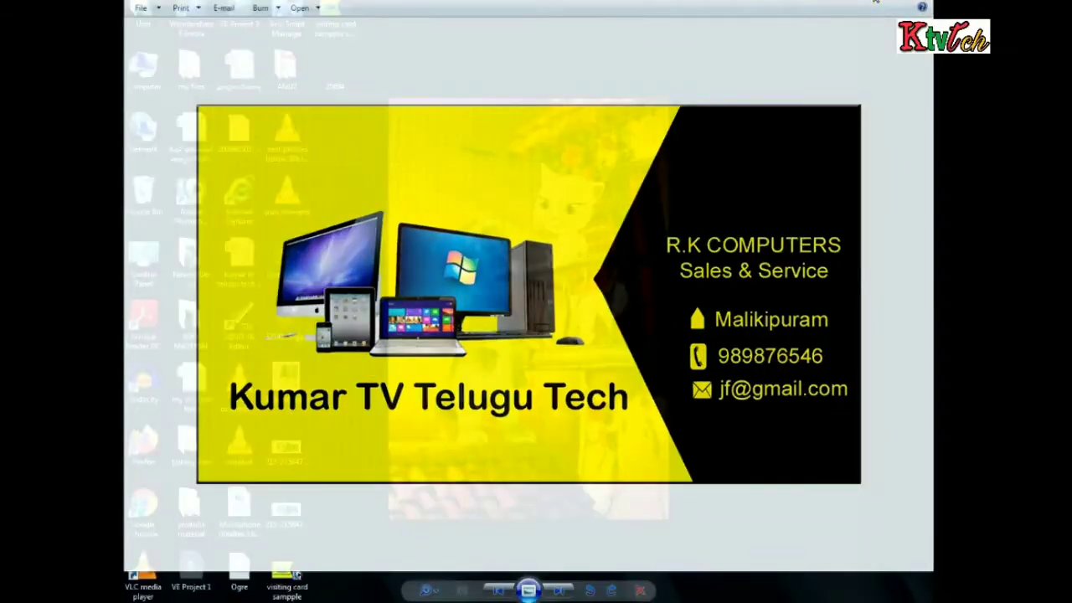
pyautogui.doubleClick(187, 210)
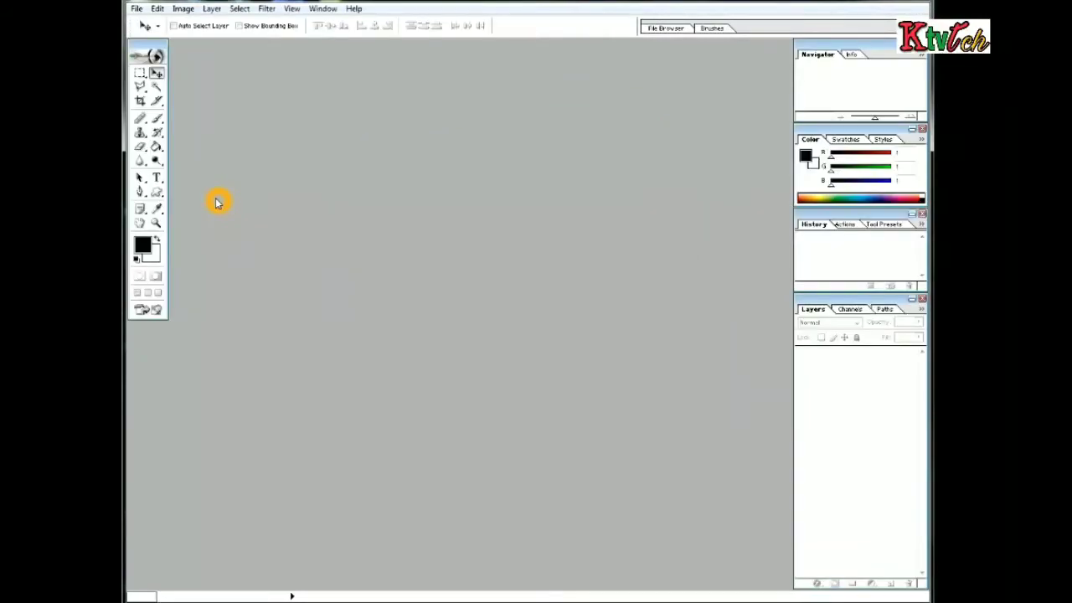
pyautogui.click(137, 9)
# - Create a white RGB document, 3.5 × 2 inches at 300 pixels/inch
pyautogui.click(147, 25)
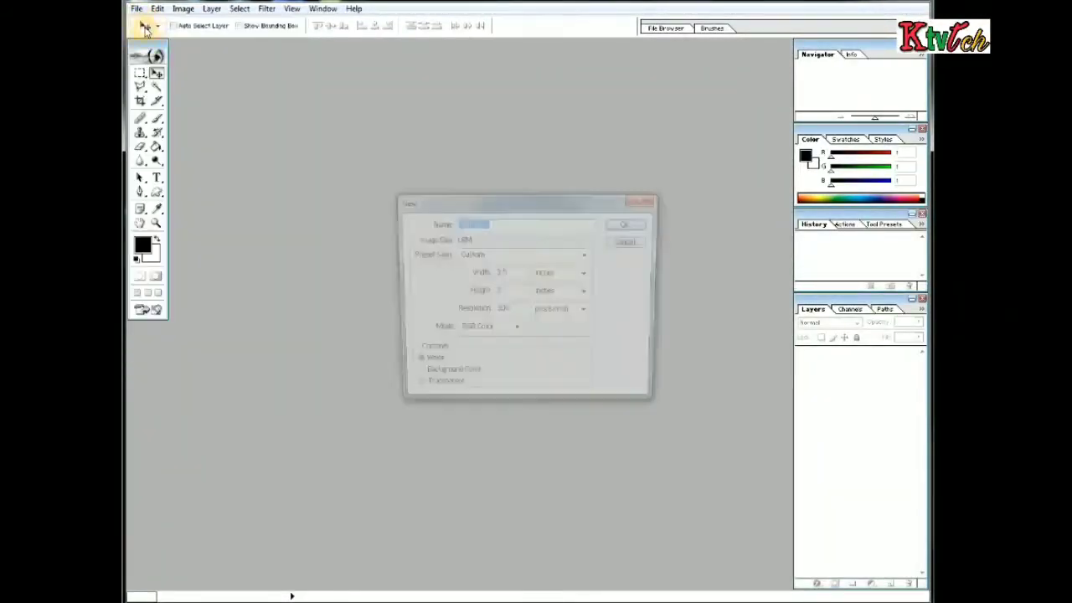
pyautogui.click(537, 263)
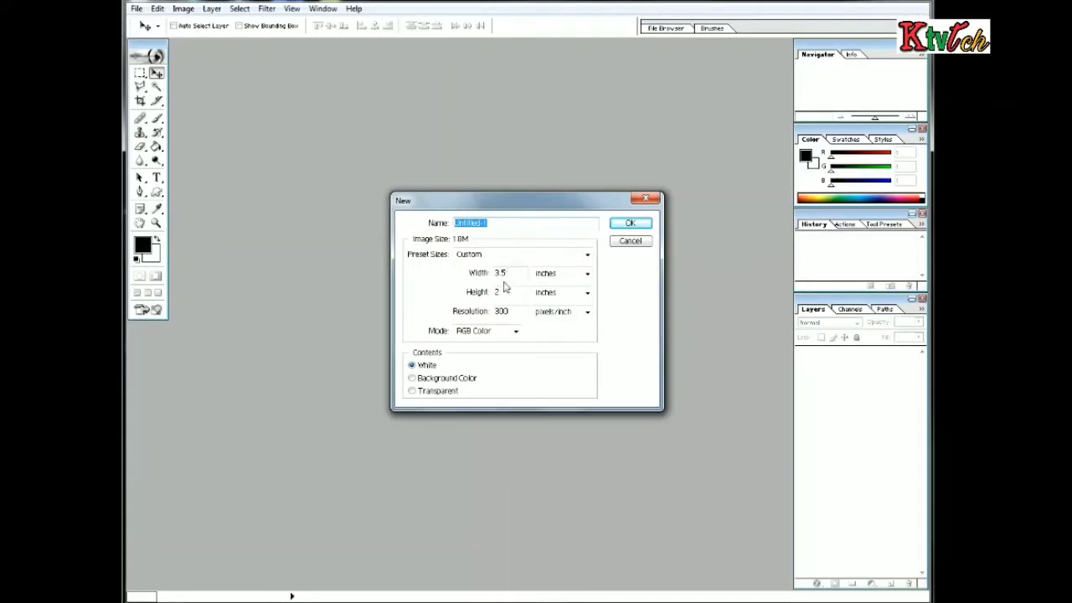
pyautogui.click(565, 277)
pyautogui.click(564, 302)
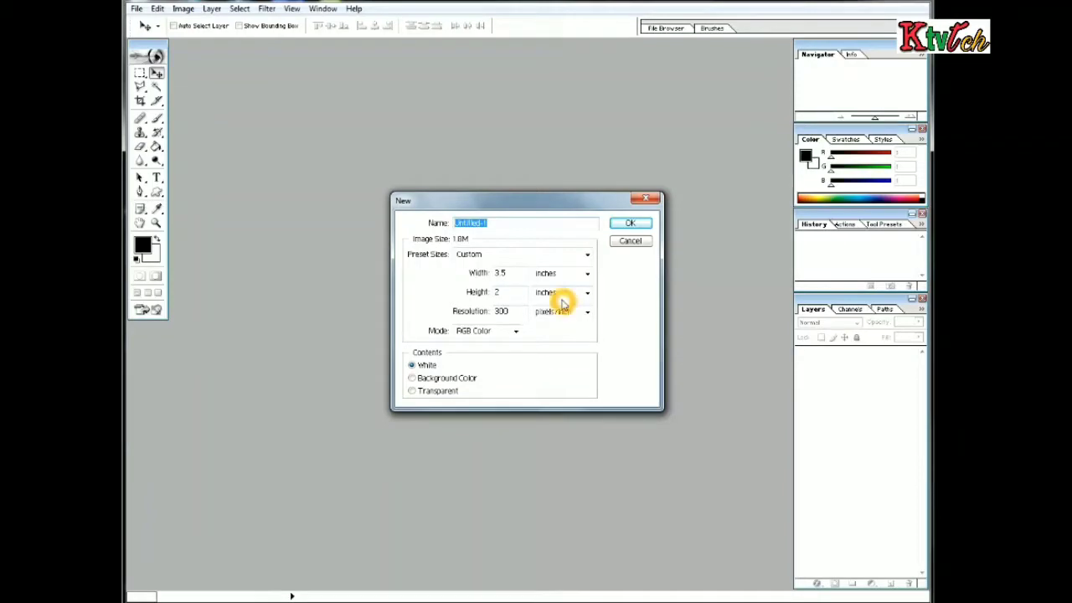
pyautogui.click(506, 311)
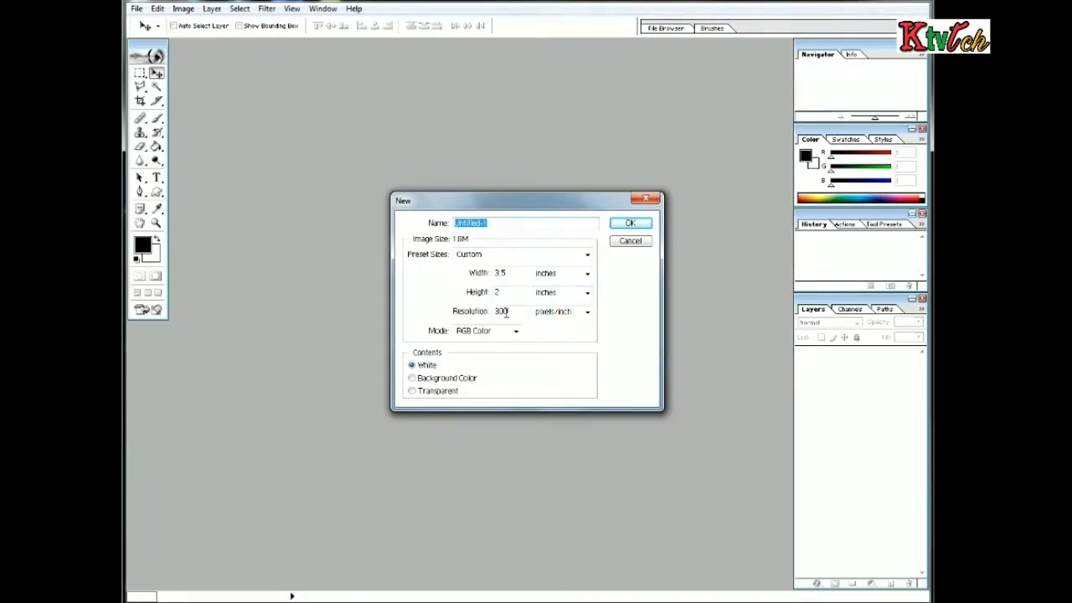
pyautogui.click(566, 316)
pyautogui.click(465, 335)
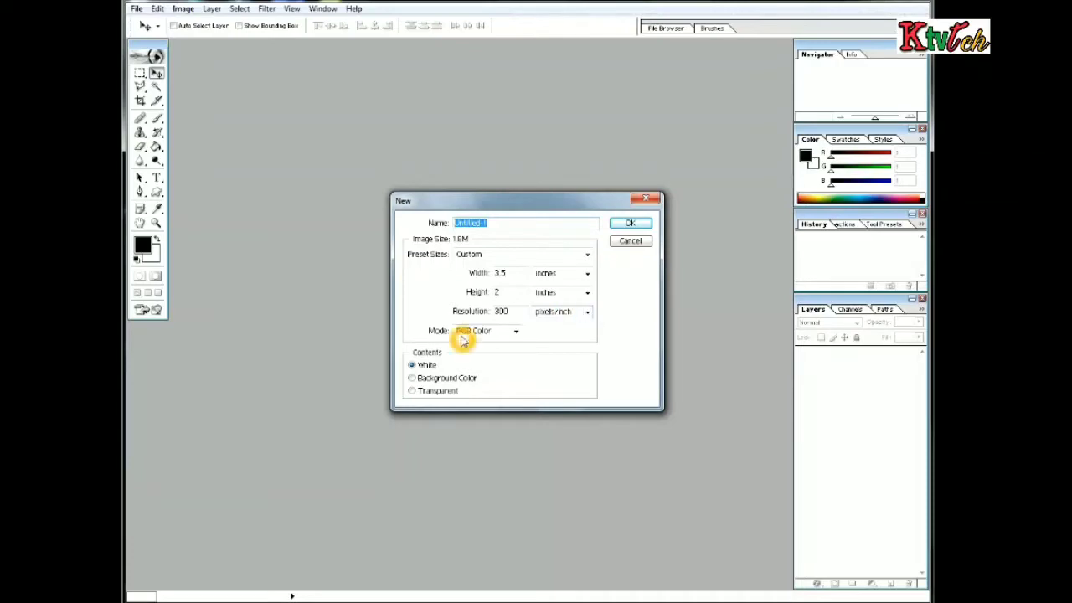
pyautogui.click(514, 335)
pyautogui.click(416, 366)
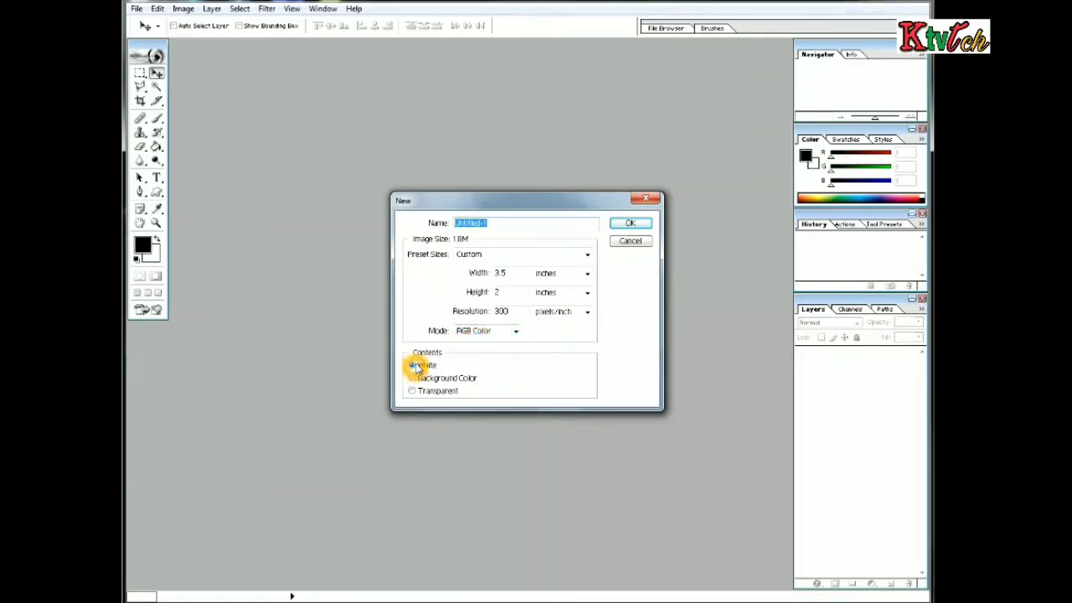
pyautogui.click(629, 224)
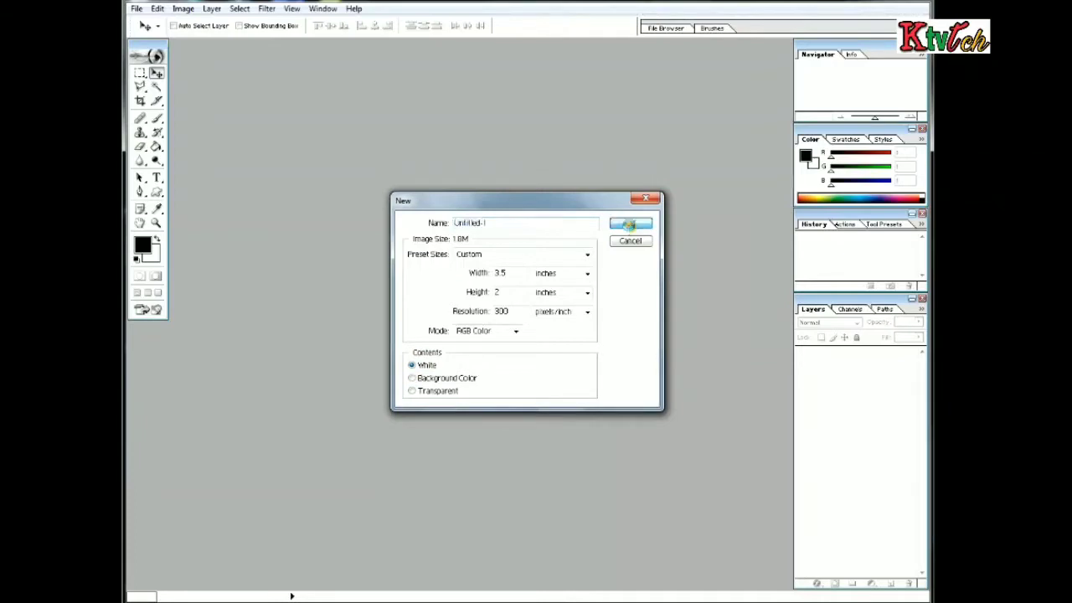
pyautogui.moveTo(438, 53)
pyautogui.mouseDown()
pyautogui.moveTo(522, 117)
pyautogui.moveTo(565, 186)
pyautogui.moveTo(525, 186)
pyautogui.moveTo(541, 191)
pyautogui.mouseUp()
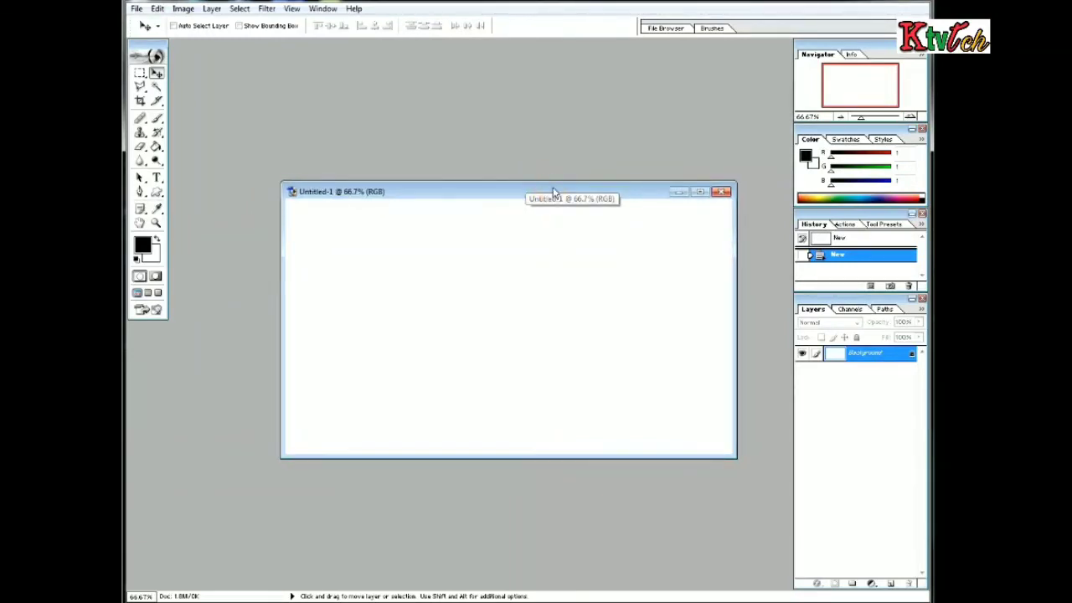
# - Maximize the document window and show the rulers
pyautogui.click(700, 194)
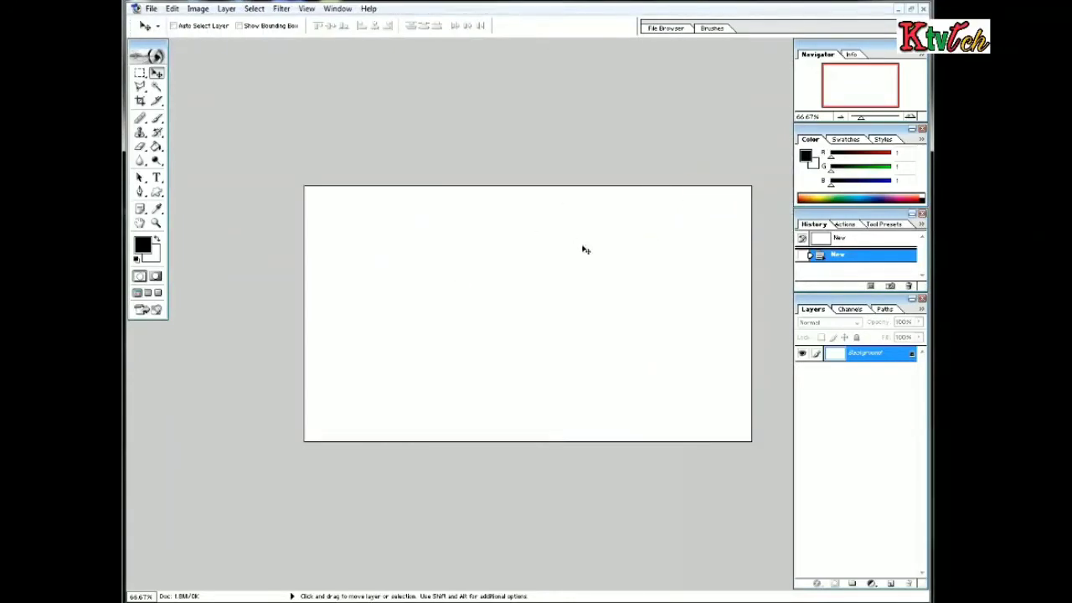
pyautogui.click(584, 248)
pyautogui.hotkey('ctrl', 'r')
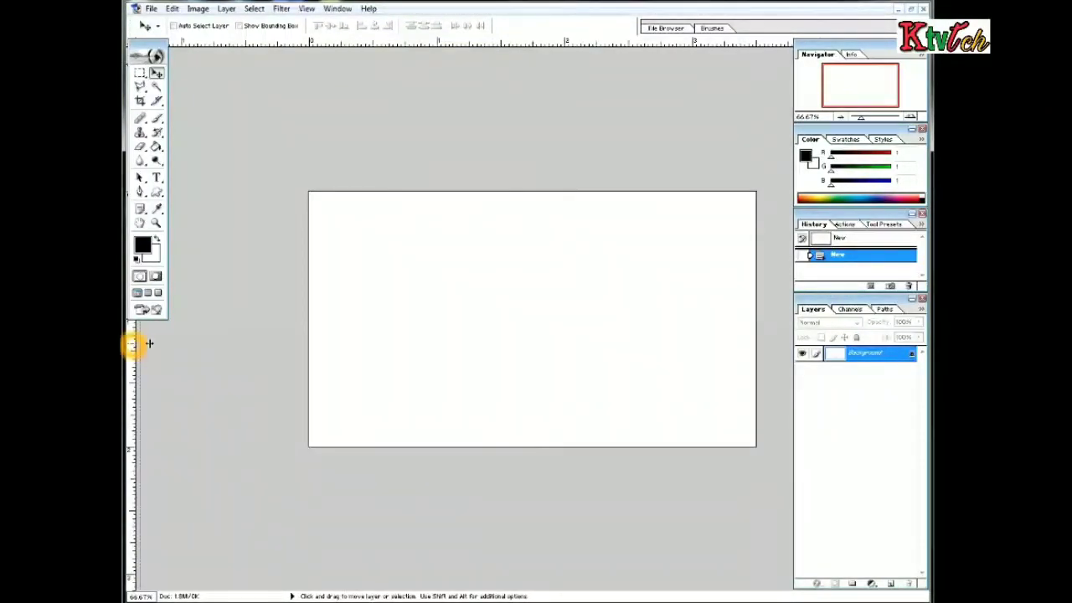
# - Place two vertical guides right of centre and a horizontal guide across the card's middle
pyautogui.moveTo(136, 350); pyautogui.dragTo(587, 376)
pyautogui.click(587, 376)
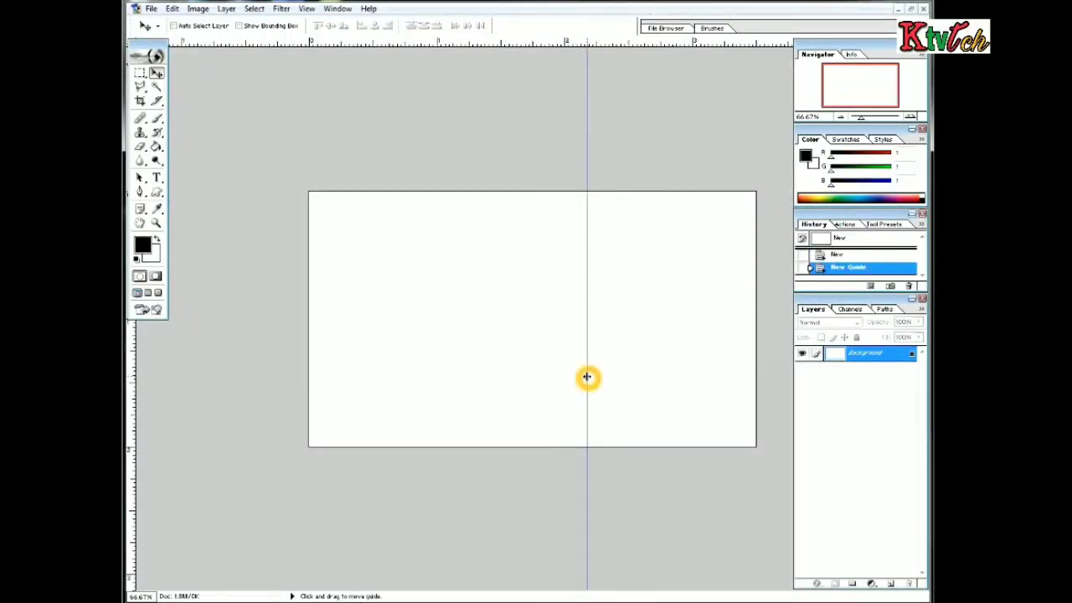
pyautogui.click(532, 42)
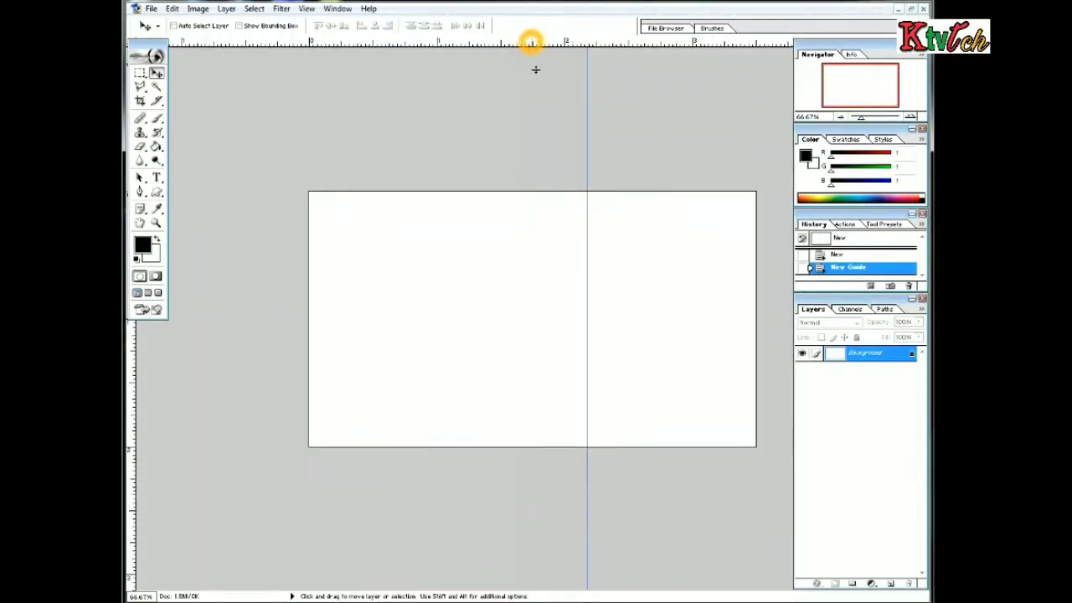
pyautogui.moveTo(536, 70); pyautogui.dragTo(561, 308)
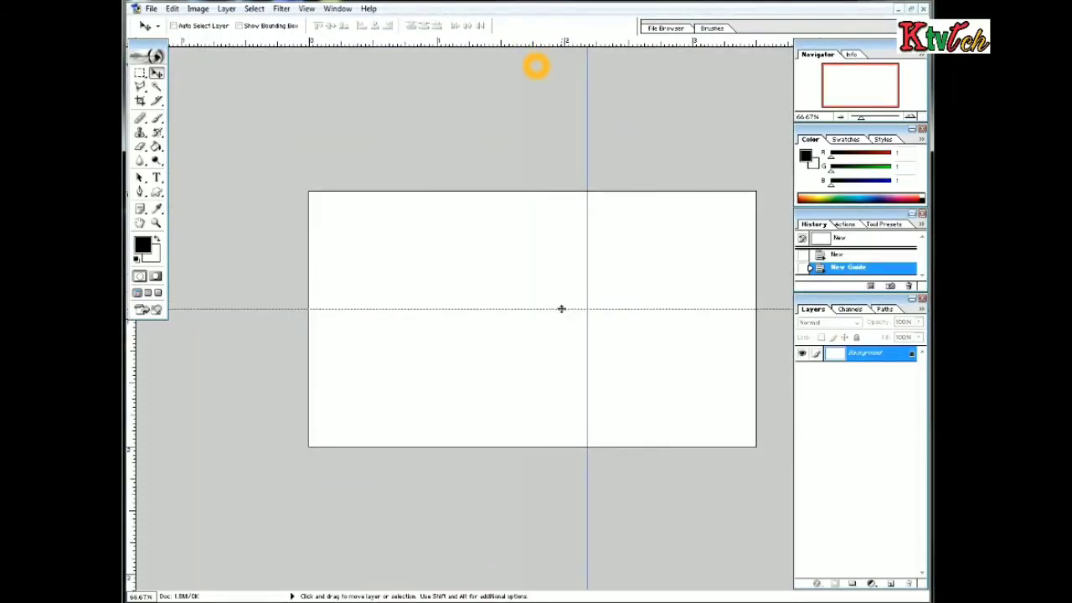
pyautogui.moveTo(561, 309); pyautogui.dragTo(562, 312)
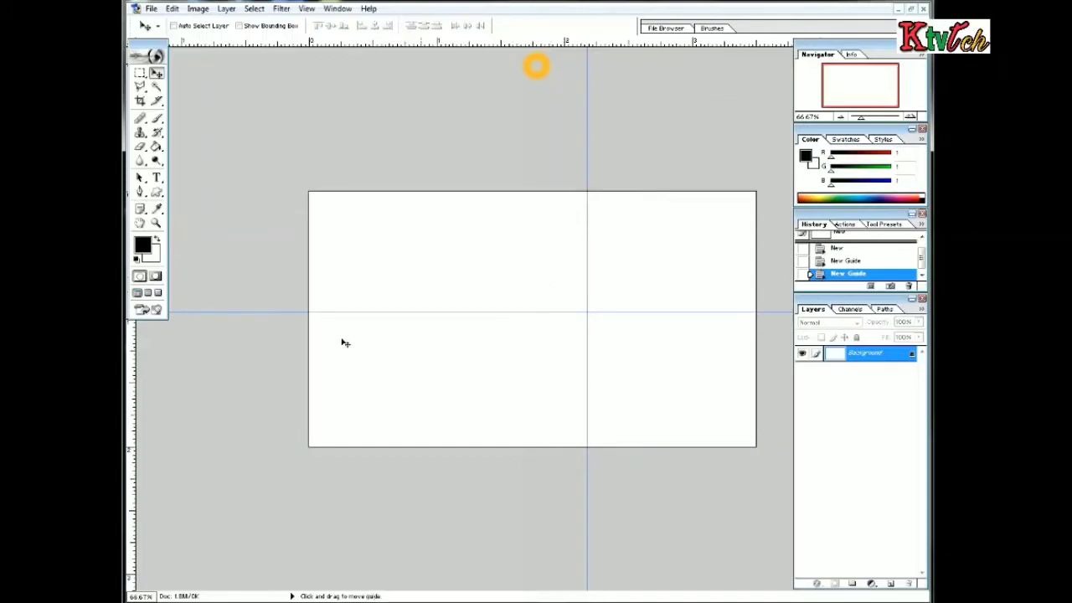
pyautogui.moveTo(142, 353)
pyautogui.mouseDown()
pyautogui.moveTo(439, 431)
pyautogui.moveTo(633, 463)
pyautogui.mouseUp()
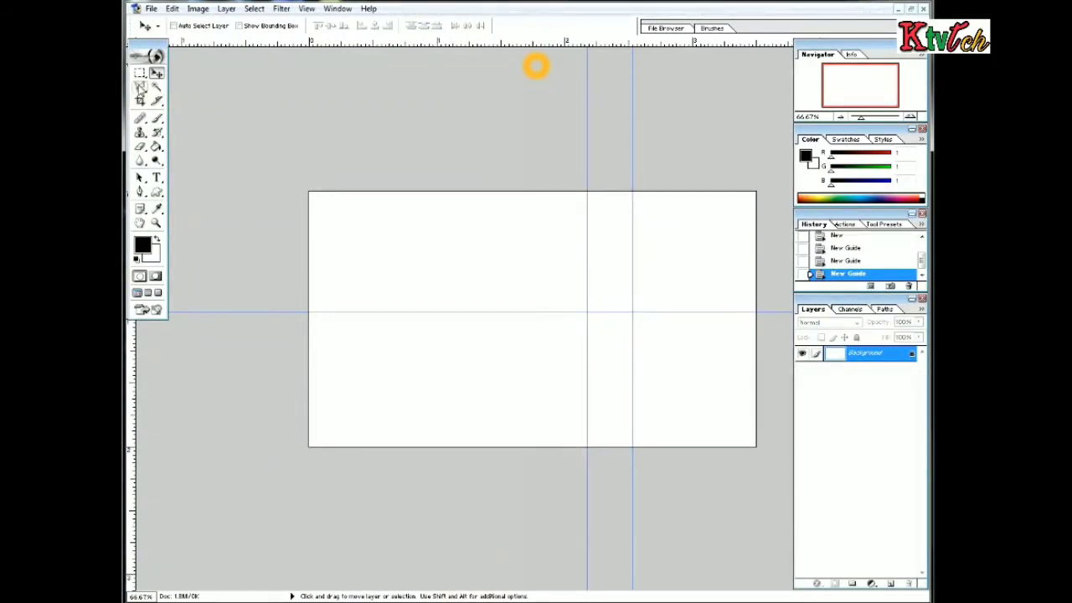
# - Lasso the card's right section, notched left to where the left and middle guides cross
pyautogui.click(140, 87)
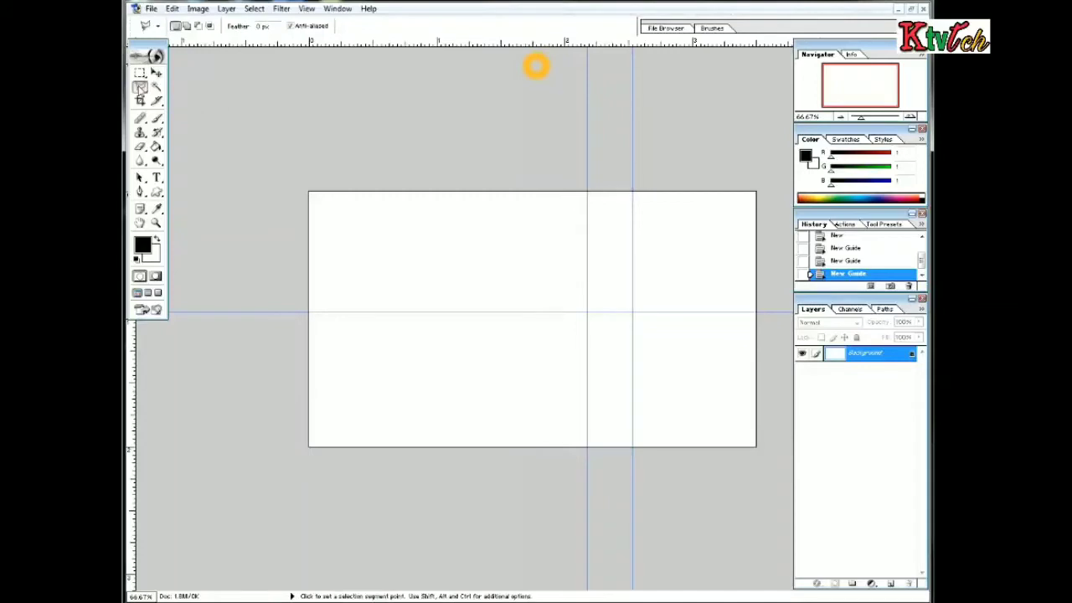
pyautogui.click(632, 192)
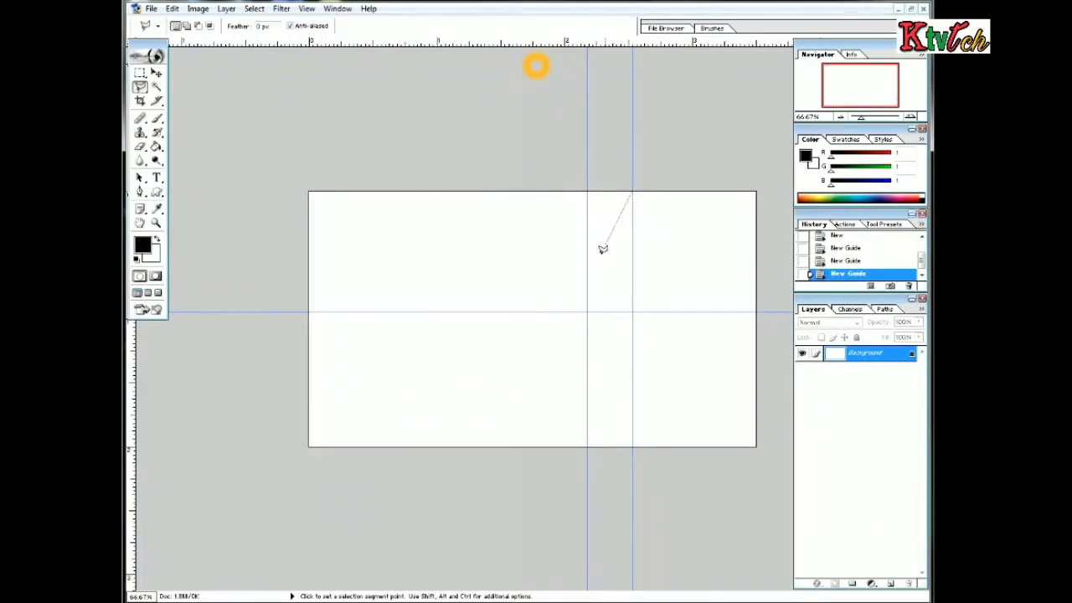
pyautogui.click(588, 311)
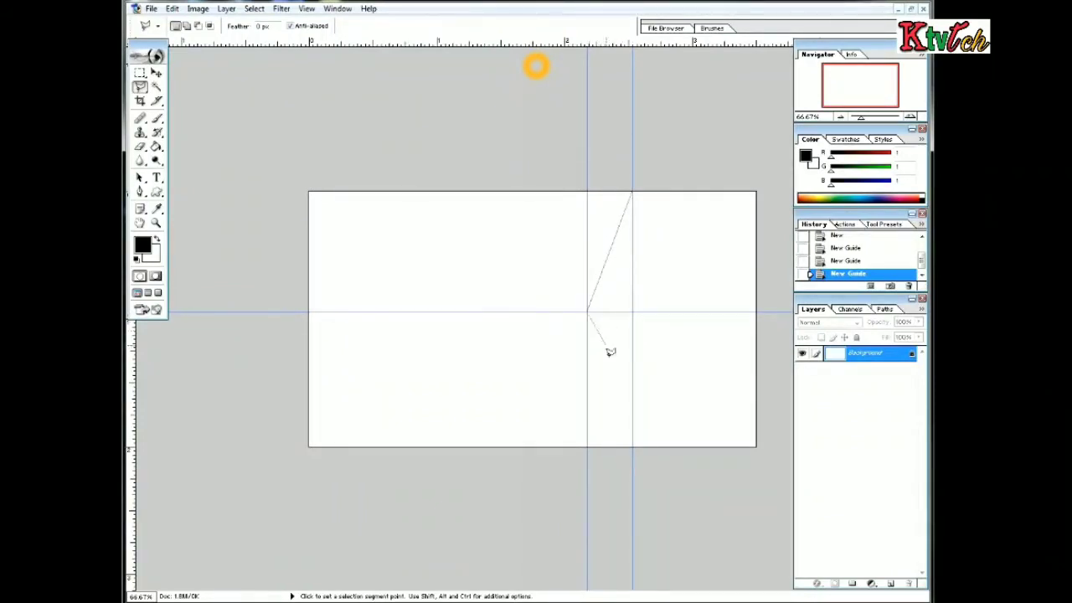
pyautogui.click(632, 446)
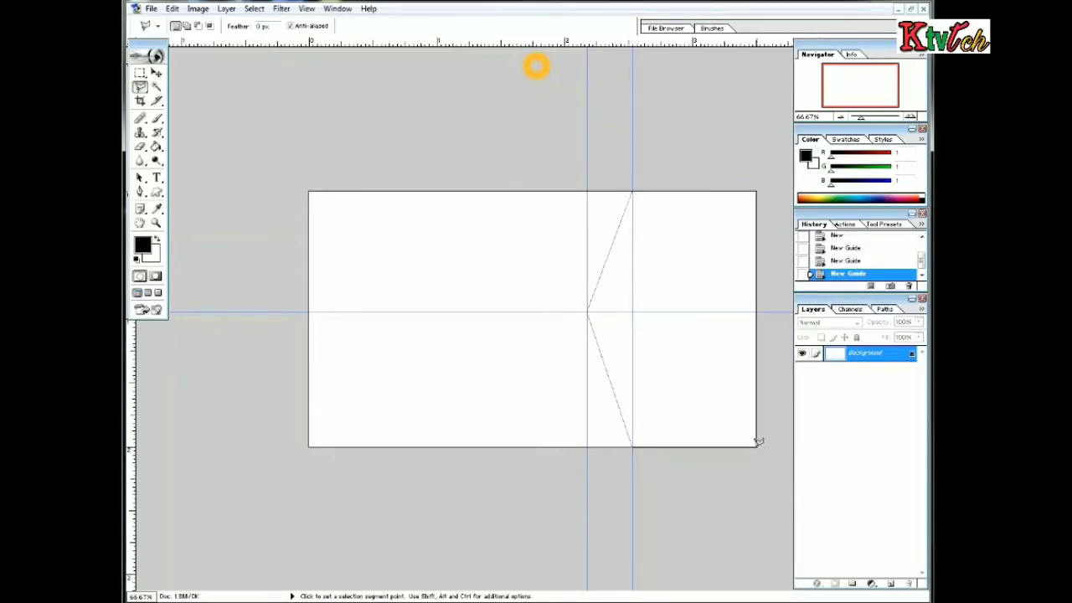
pyautogui.click(757, 446)
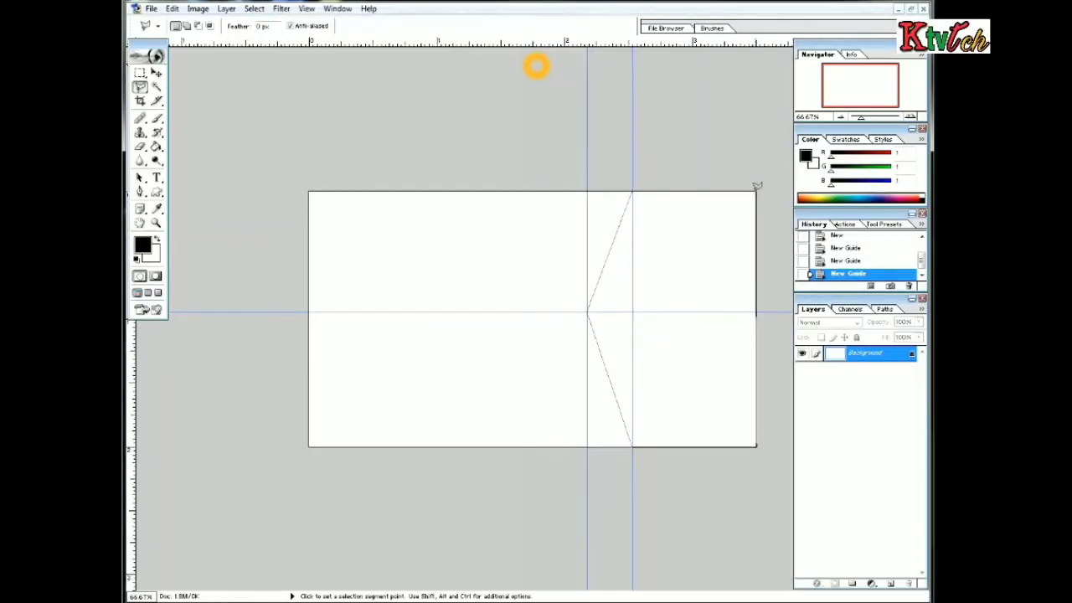
pyautogui.click(754, 190)
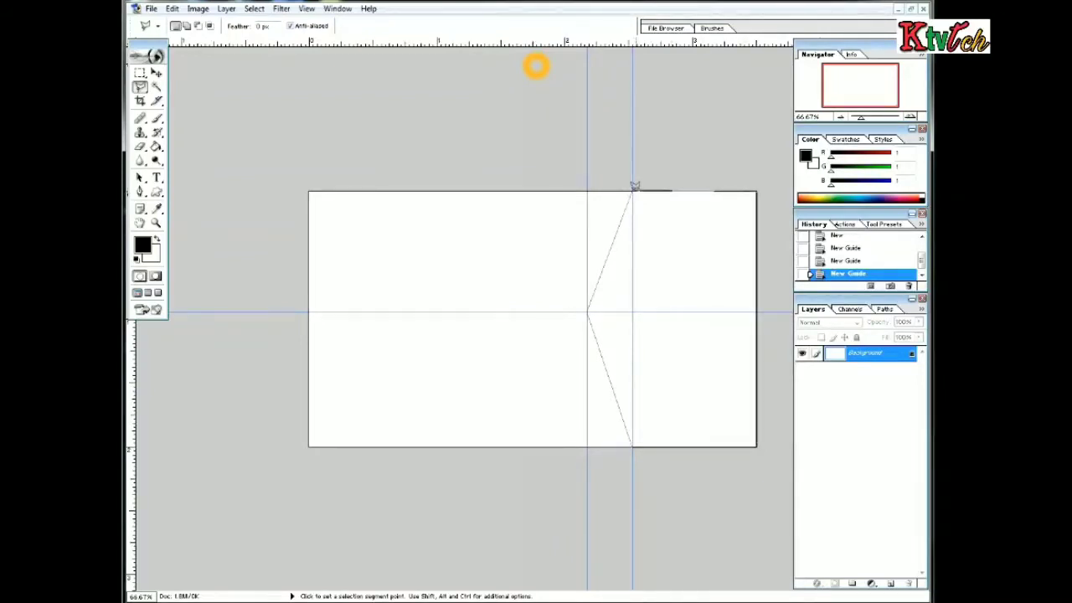
pyautogui.click(635, 195)
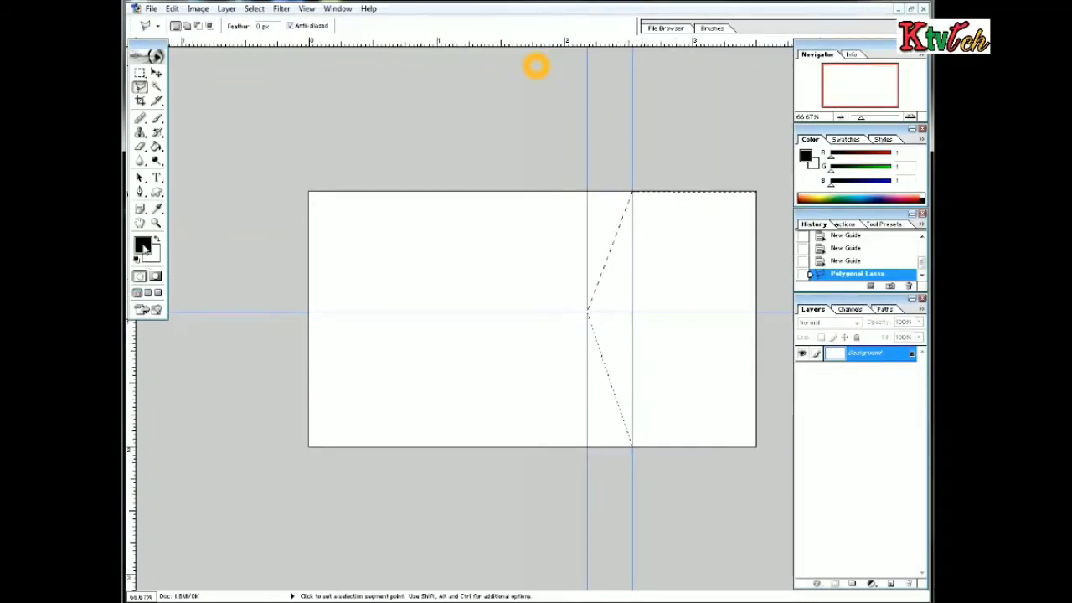
# - Fill the selected right-hand area with black using the Paint Bucket
pyautogui.click(142, 243)
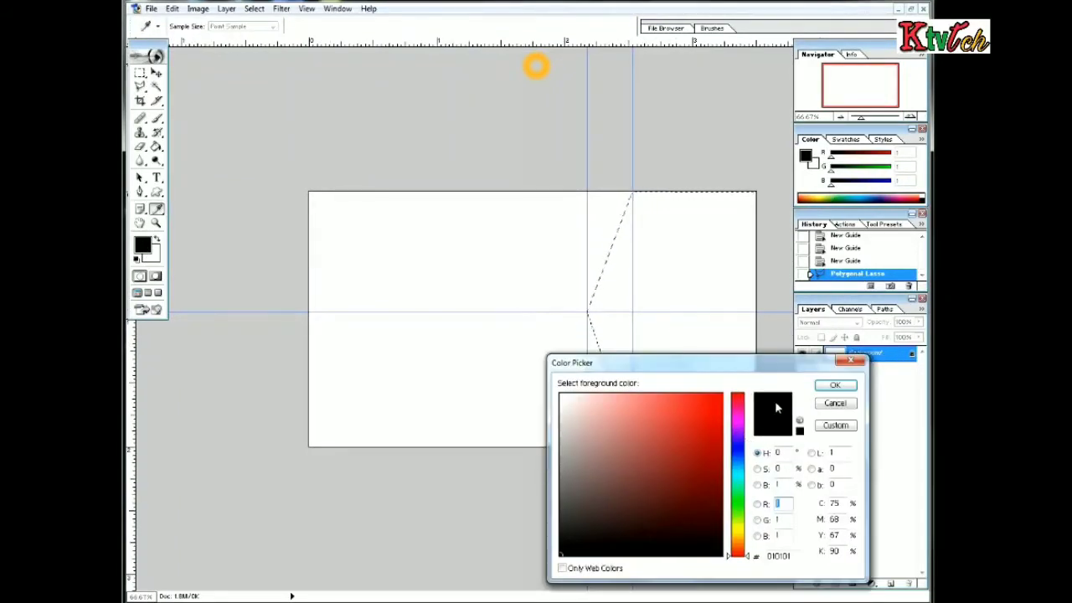
pyautogui.click(821, 387)
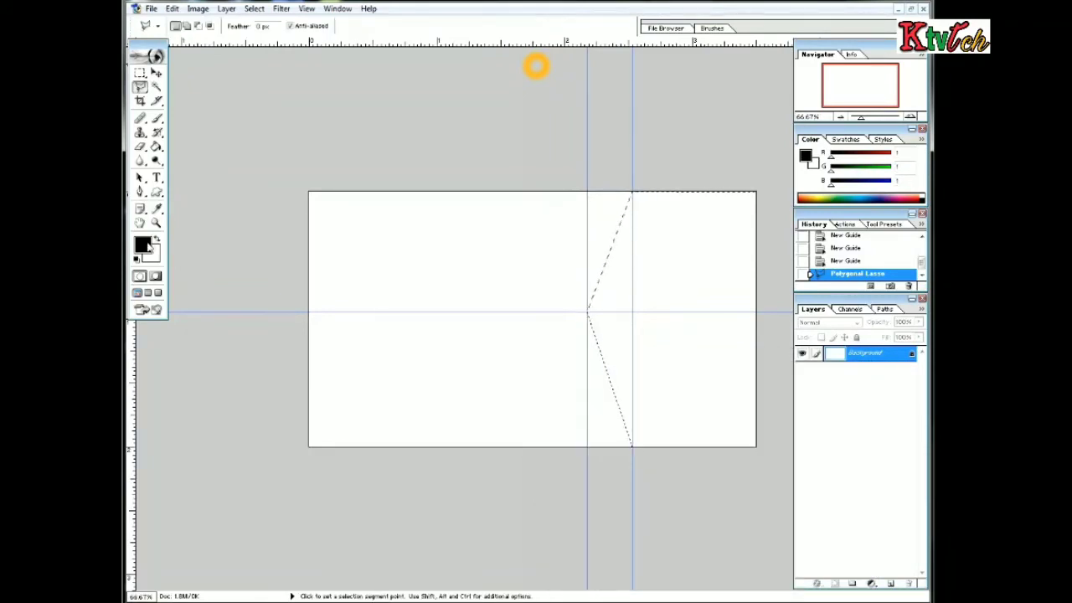
pyautogui.click(158, 148)
pyautogui.moveTo(161, 150); pyautogui.dragTo(190, 162)
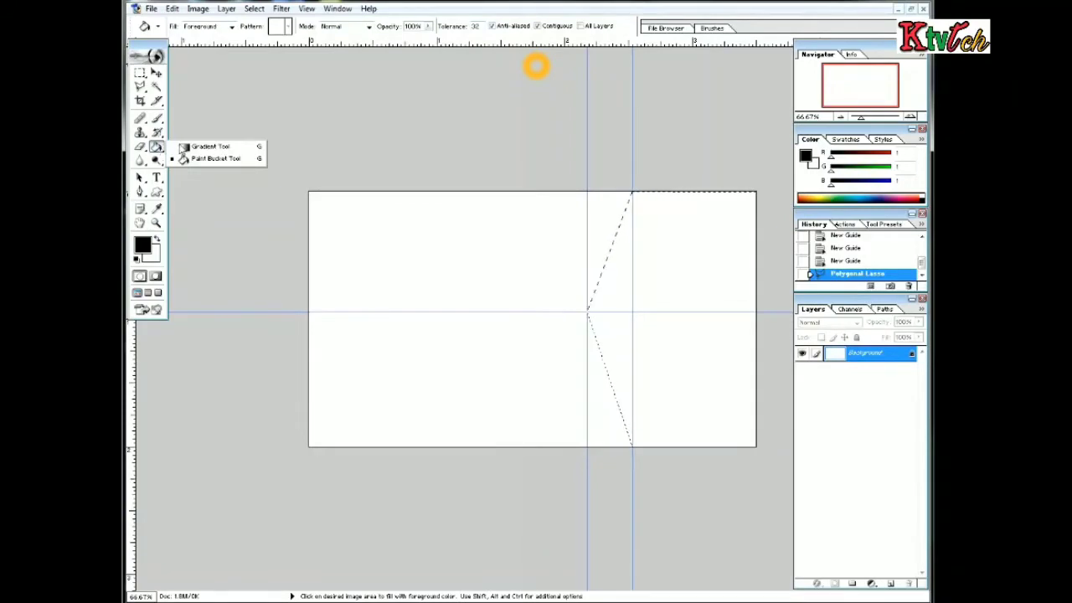
pyautogui.click(190, 160)
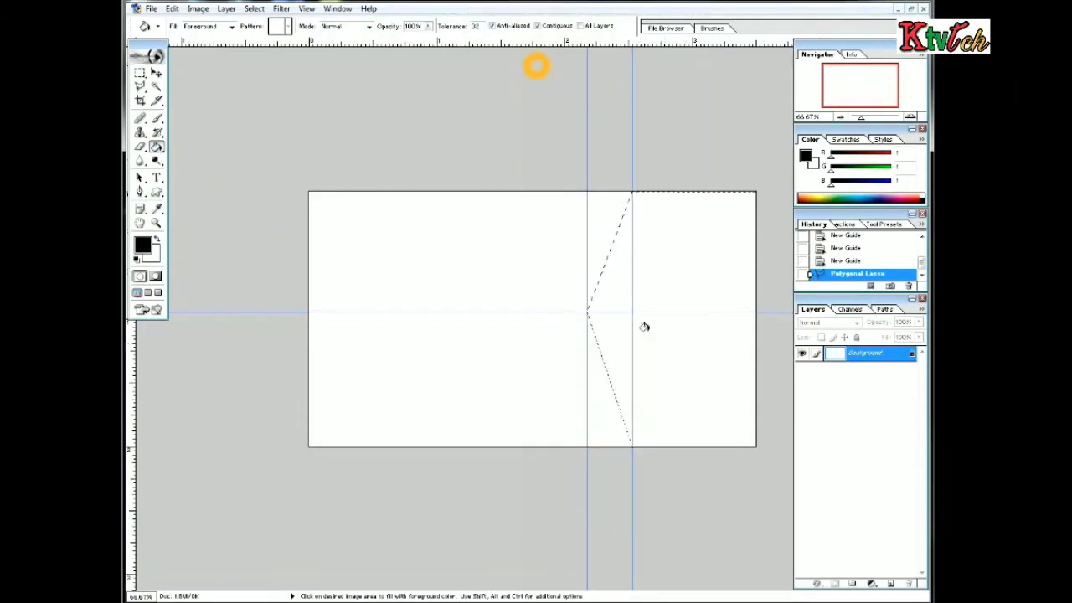
pyautogui.click(666, 287)
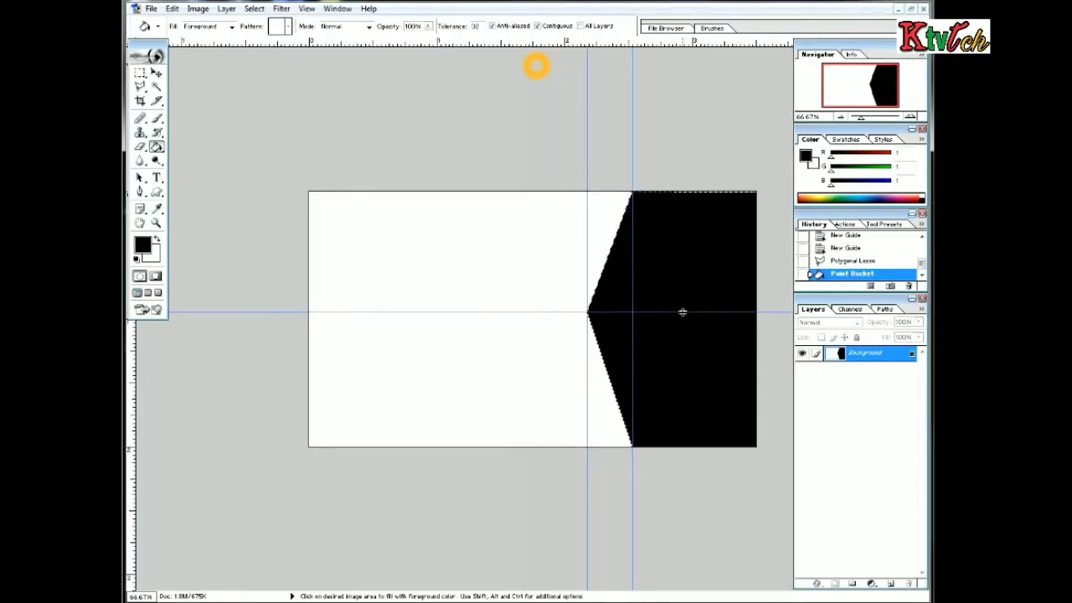
# - Deselect and bring the rulers back
pyautogui.hotkey('ctrl', 'd')
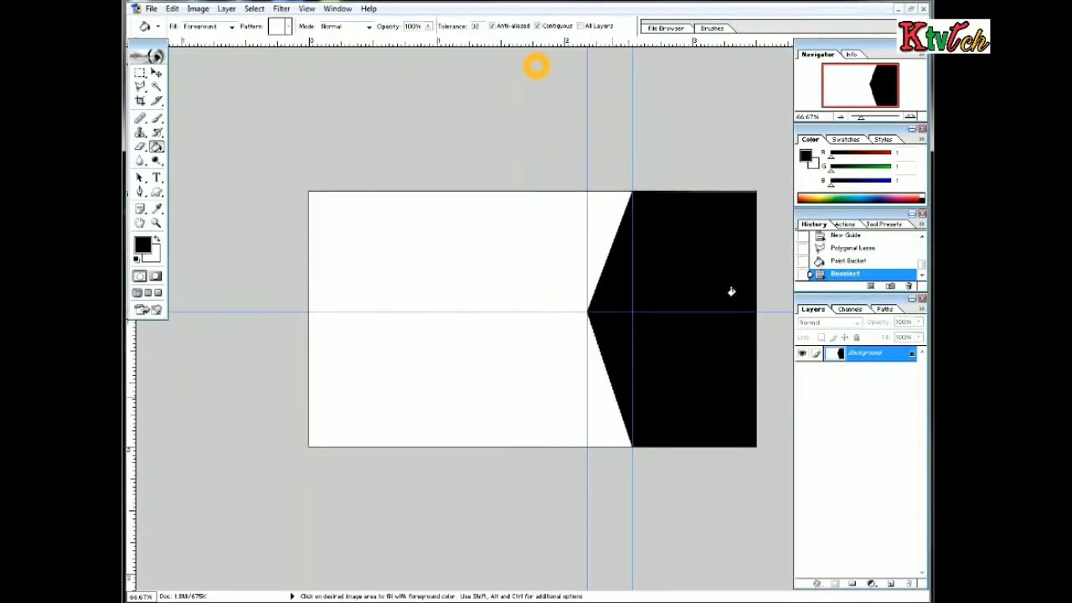
pyautogui.press('ctrl')
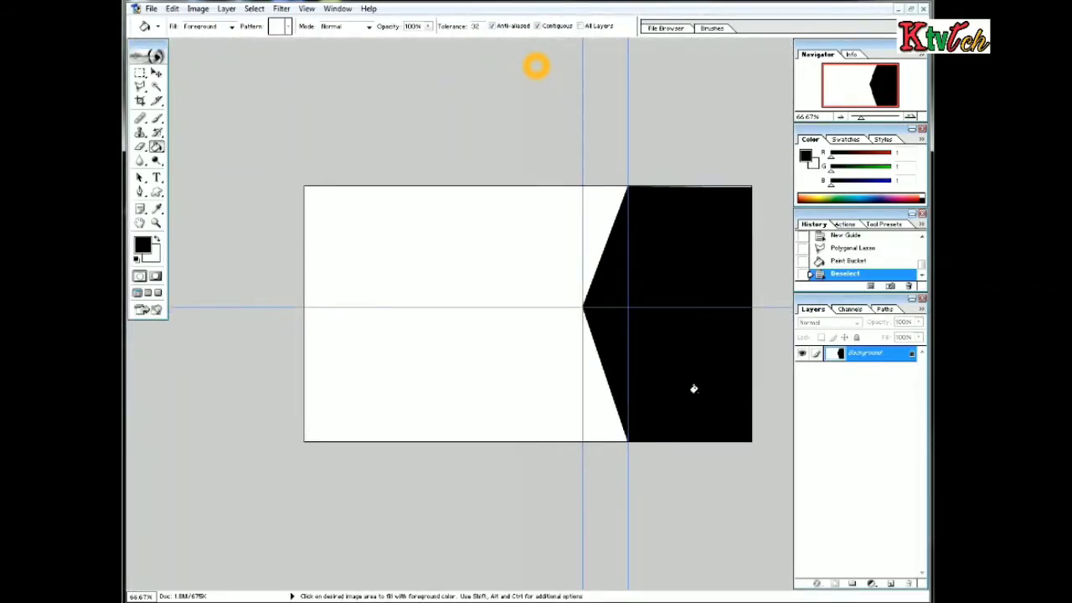
pyautogui.hotkey('ctrl', 'r')
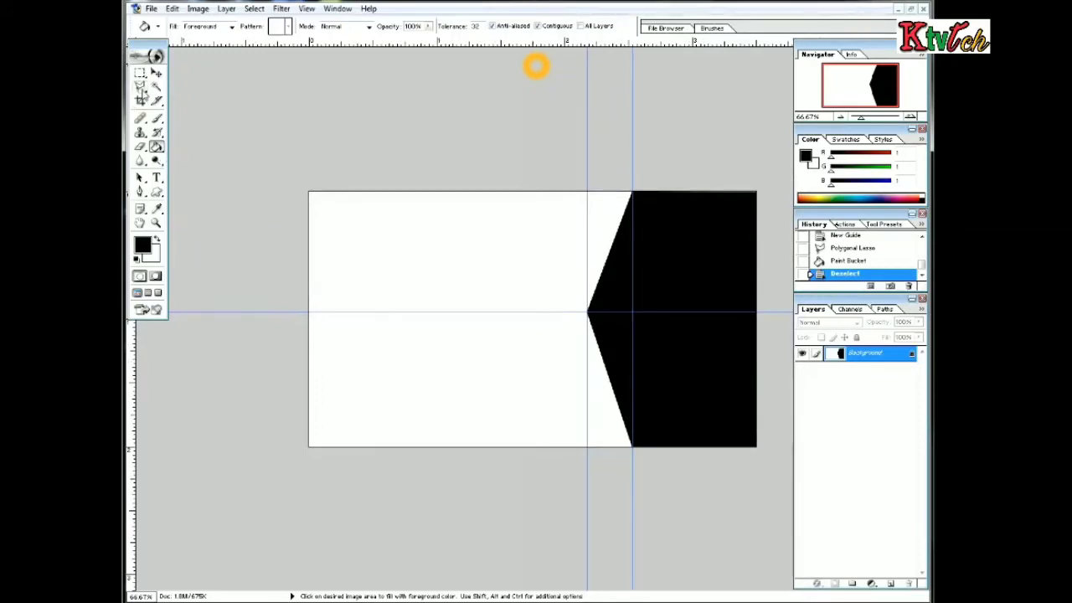
# - Lasso the white left section, following the black chevron's pointed edge and the card corners
pyautogui.click(140, 86)
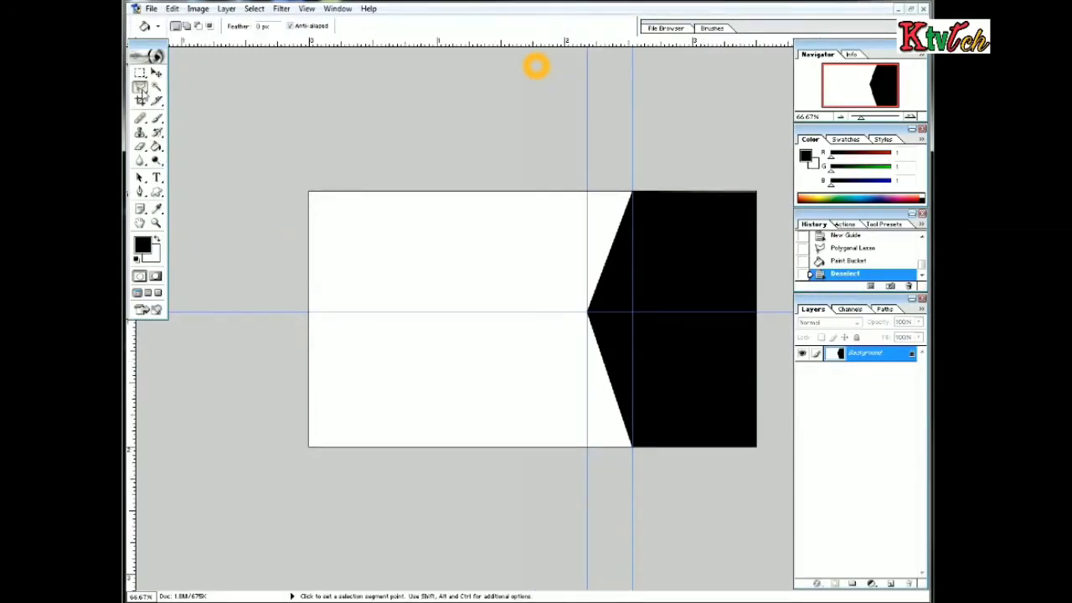
pyautogui.click(310, 188)
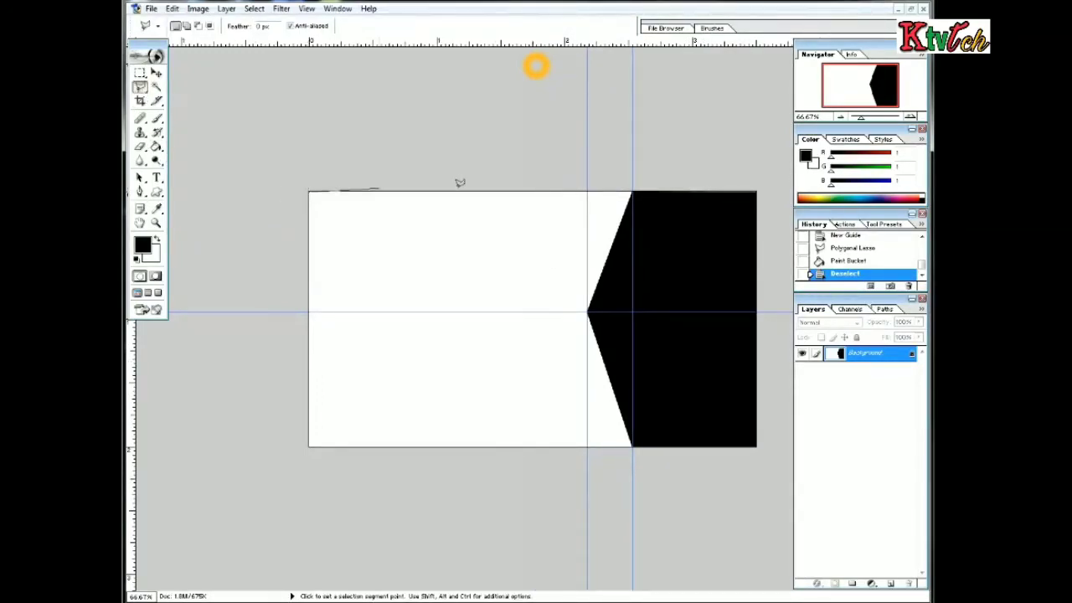
pyautogui.click(631, 187)
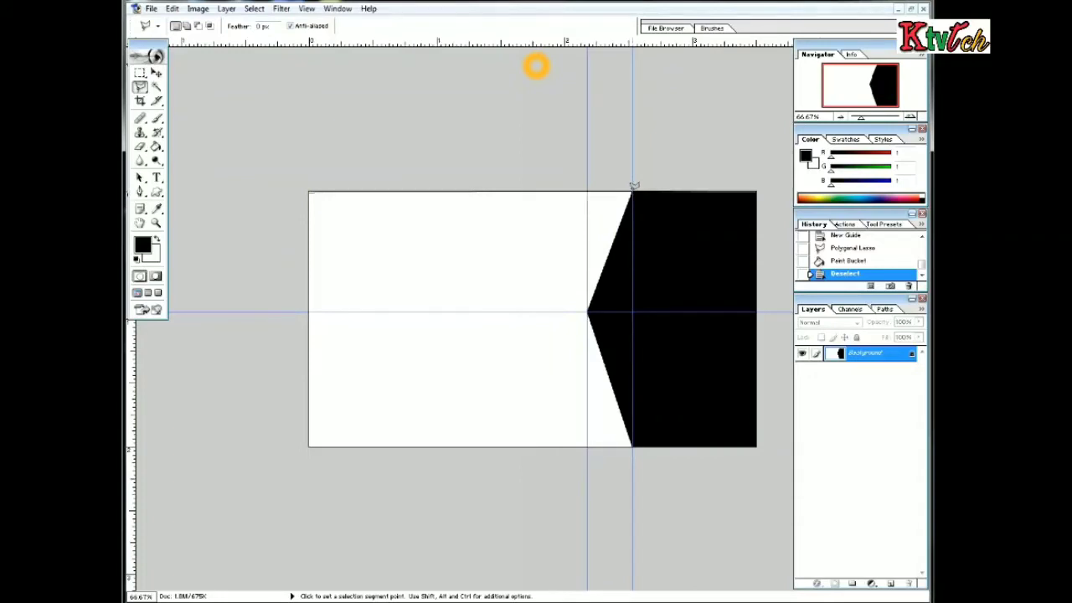
pyautogui.click(589, 308)
pyautogui.click(634, 442)
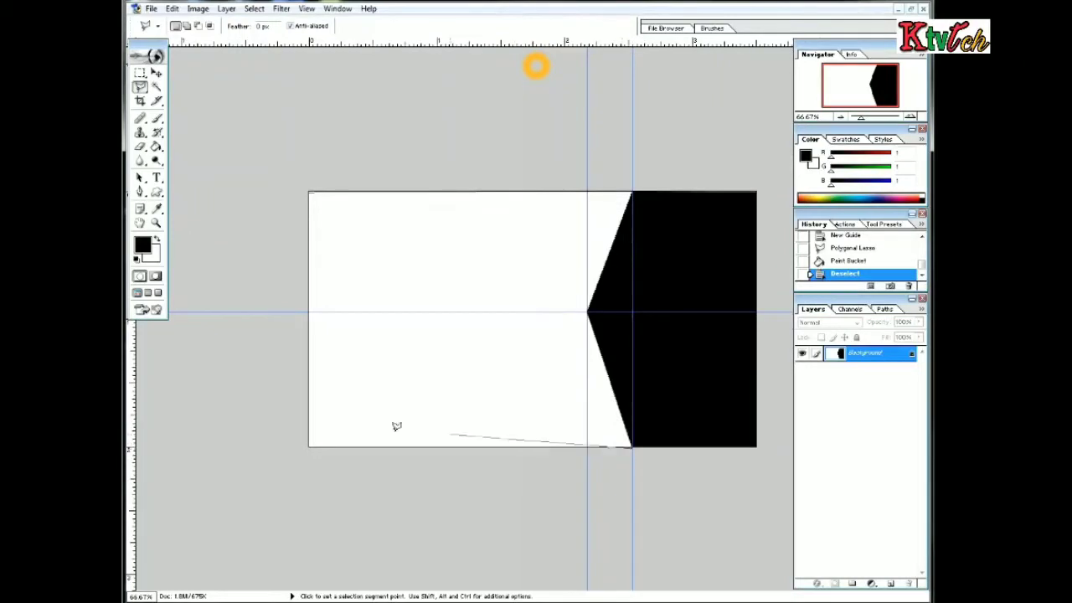
pyautogui.click(310, 442)
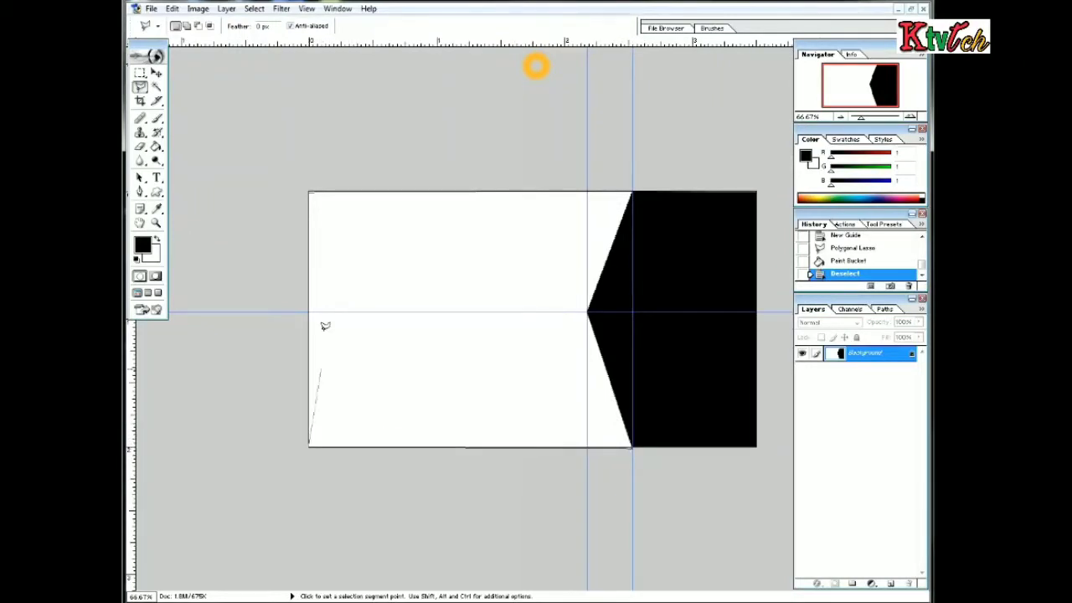
pyautogui.click(310, 190)
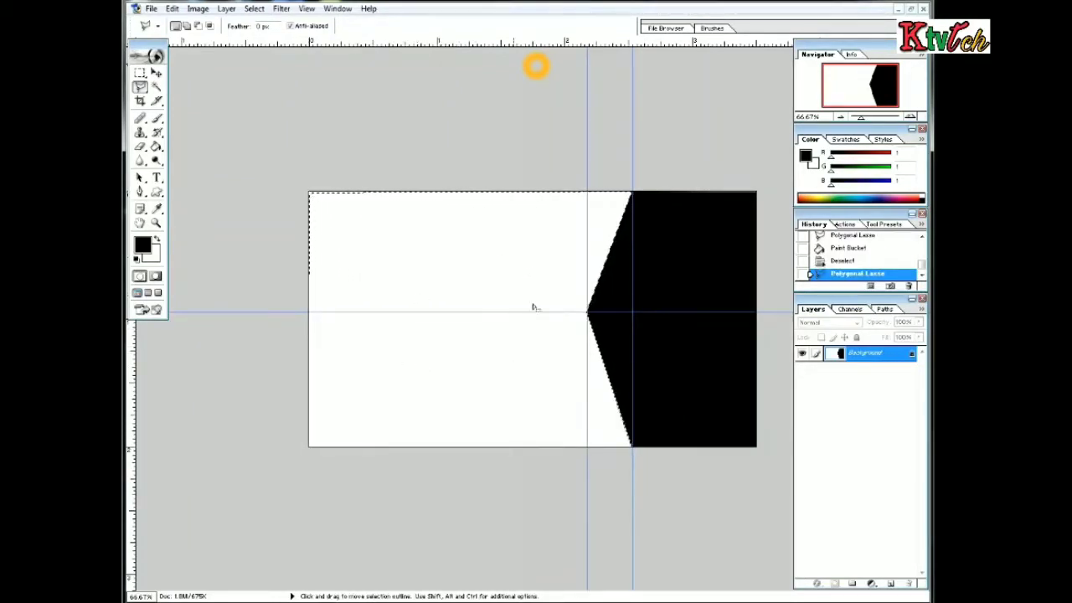
# - Fill the left selection with yellow RGB 245, 231, 10 and stretch it up to the top
pyautogui.click(144, 244)
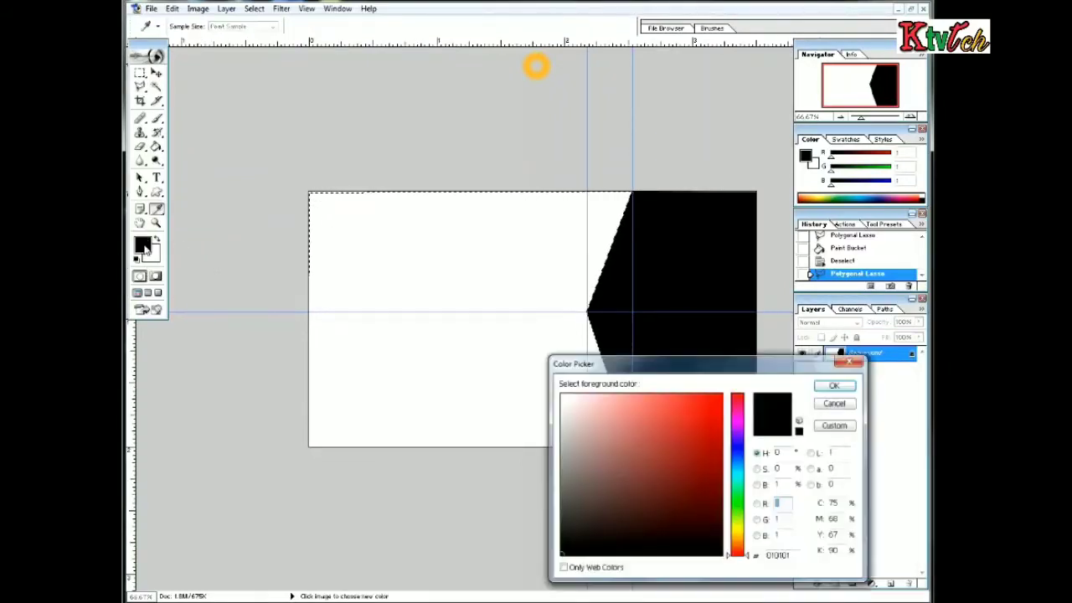
pyautogui.click(737, 530)
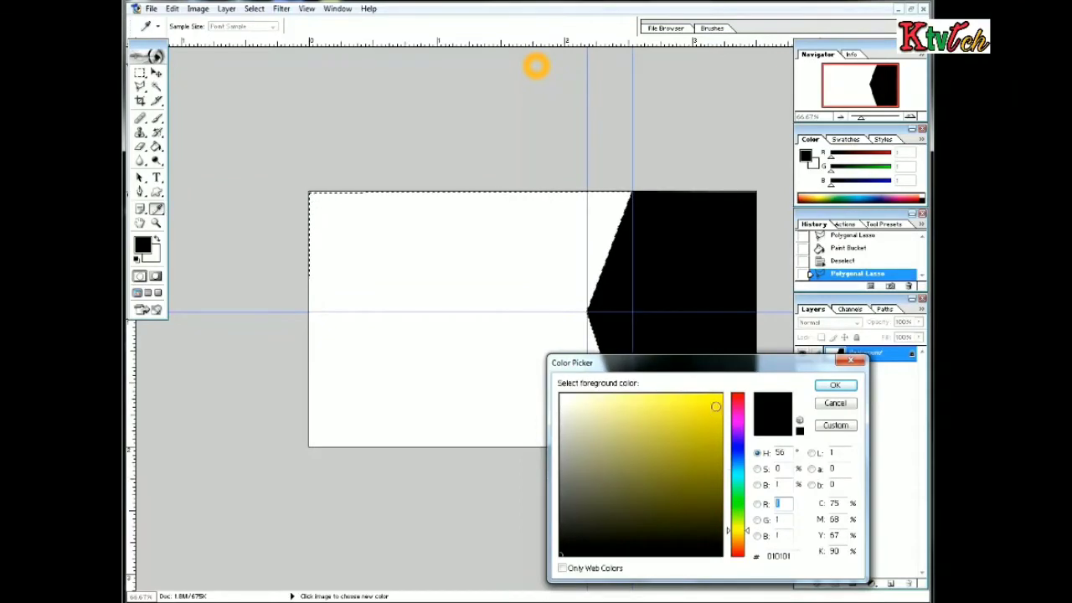
pyautogui.click(716, 400)
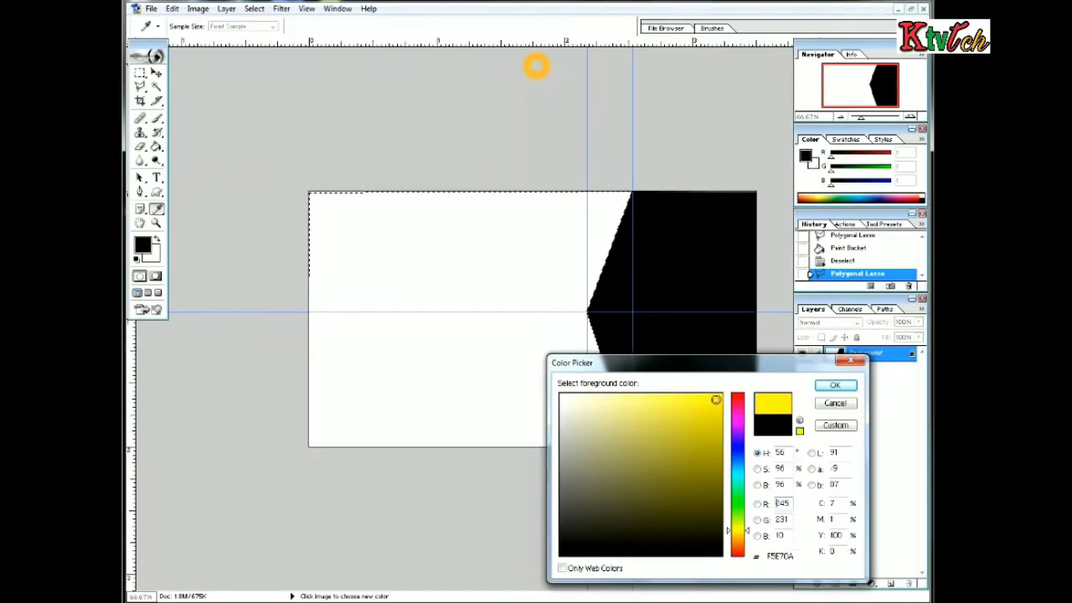
pyautogui.click(825, 388)
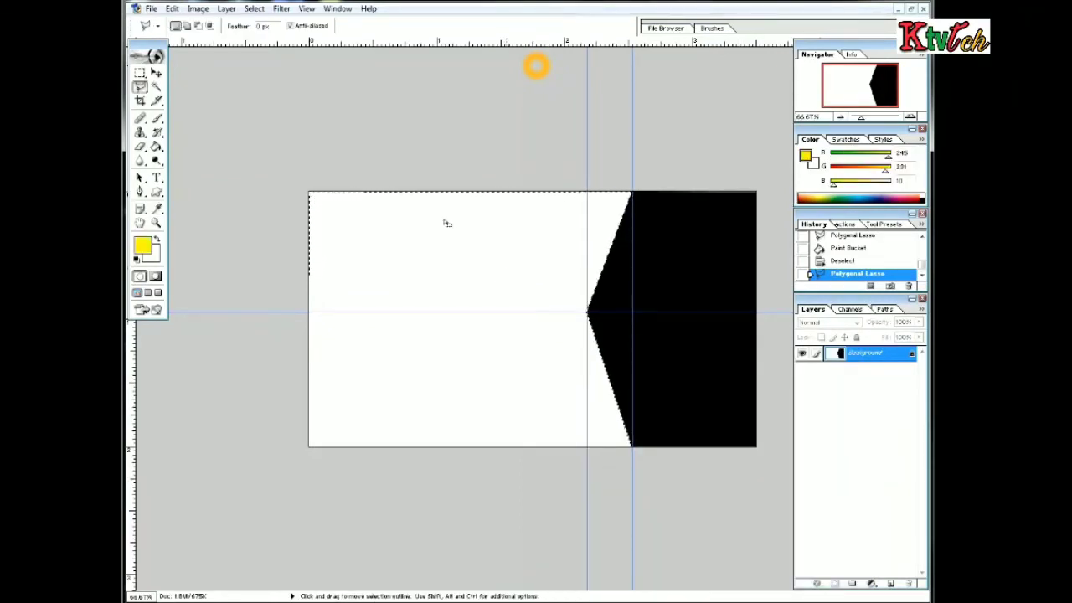
pyautogui.click(157, 148)
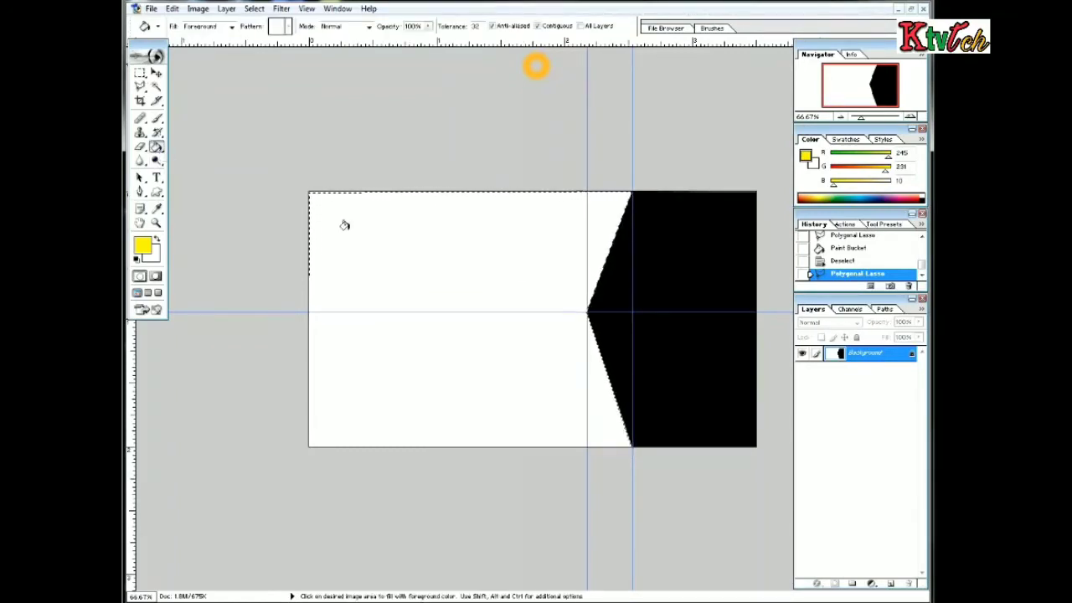
pyautogui.click(365, 248)
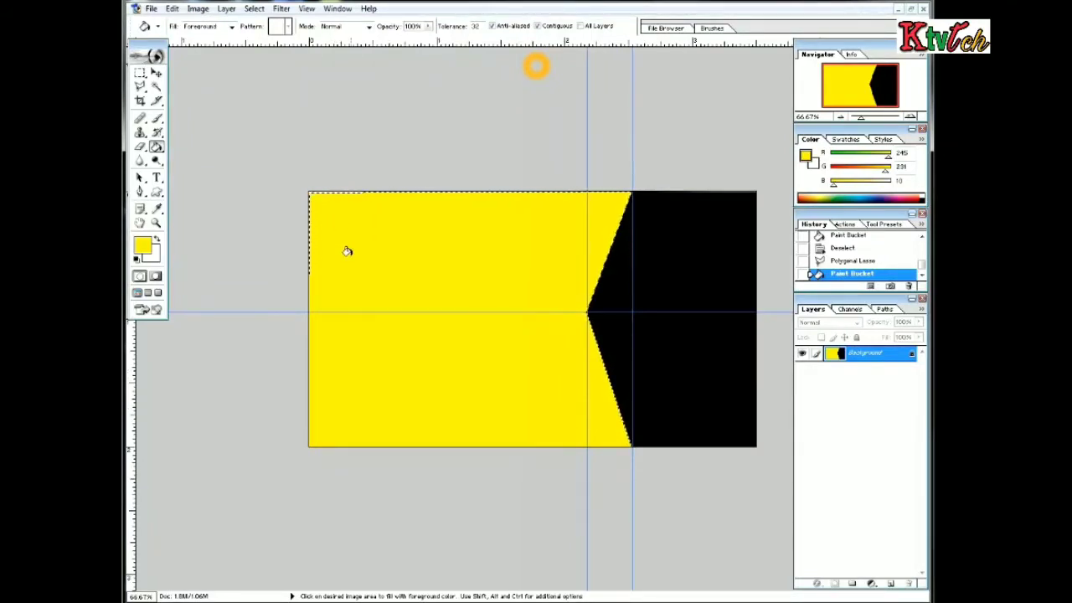
pyautogui.hotkey('ctrl', 't')
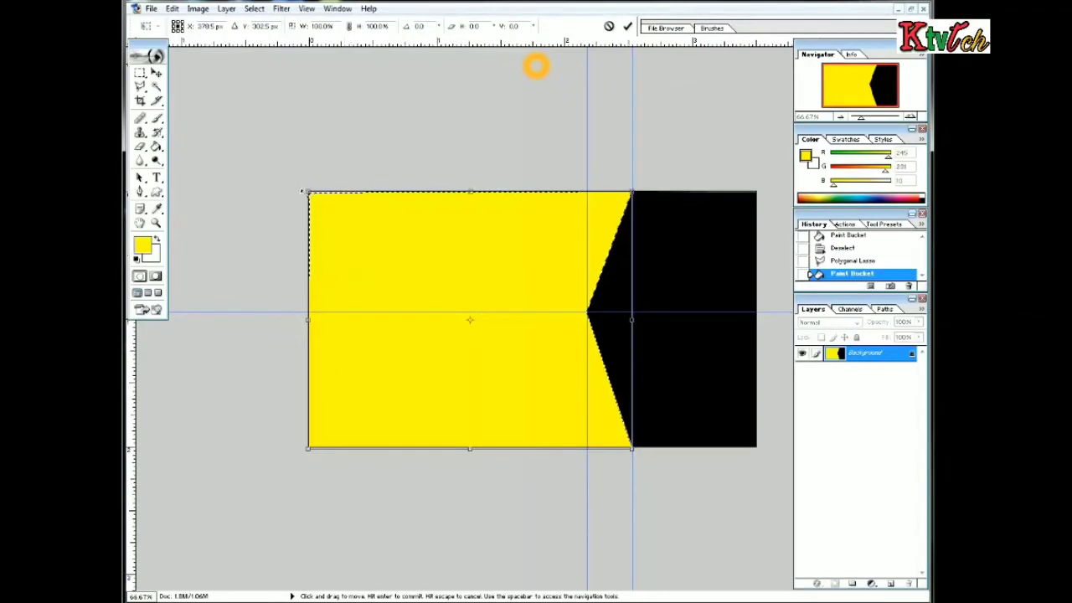
pyautogui.moveTo(306, 183); pyautogui.dragTo(307, 179)
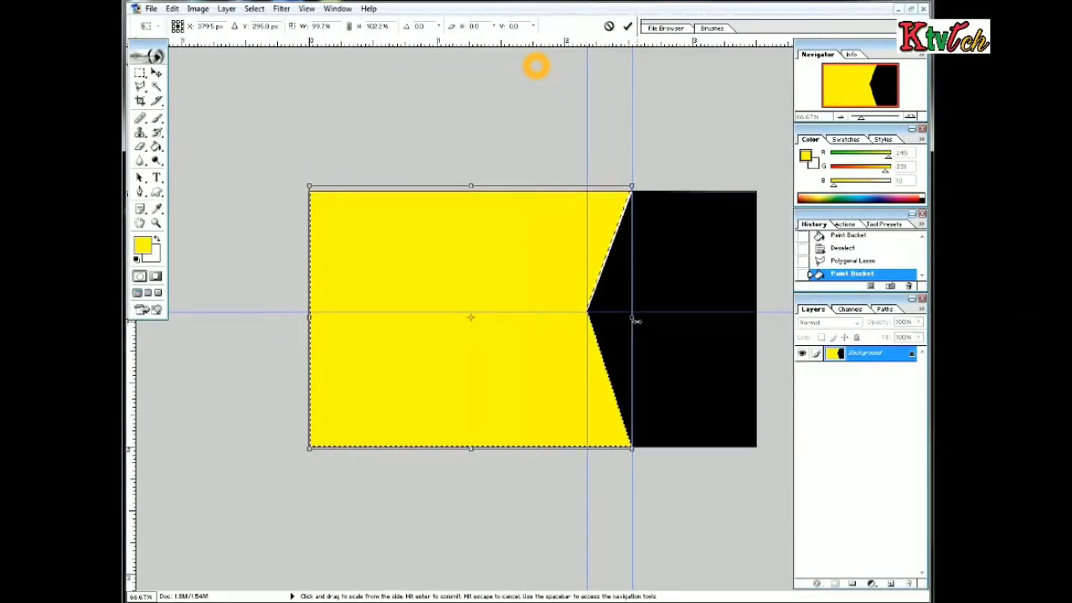
# - Stretch the yellow area right to meet the chevron, commit the transform, and deselect
pyautogui.moveTo(634, 319); pyautogui.dragTo(639, 318)
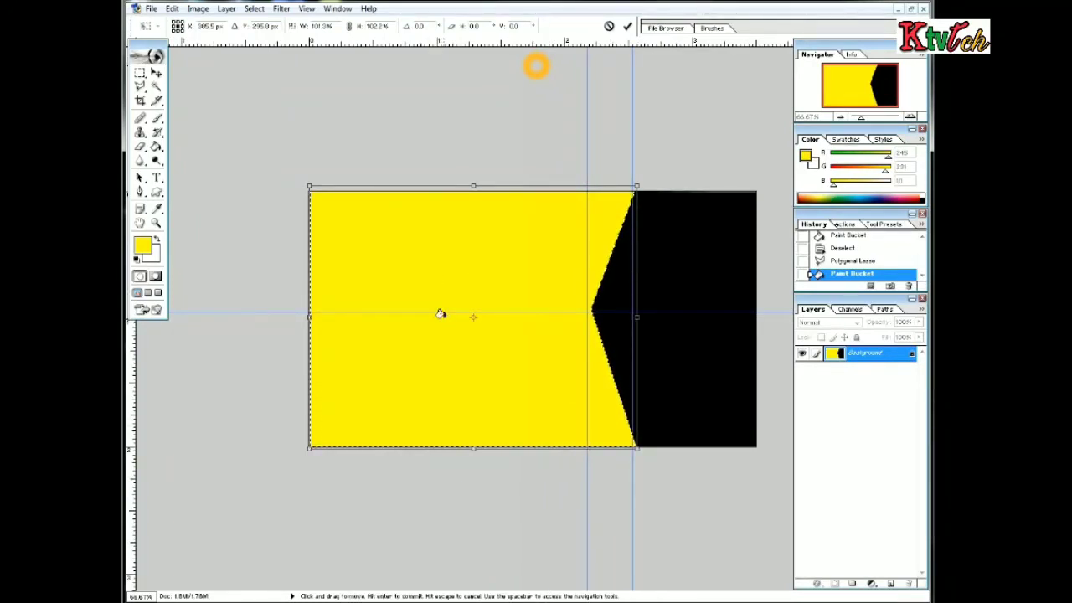
pyautogui.press('Return')
pyautogui.hotkey('ctrl', 'd')
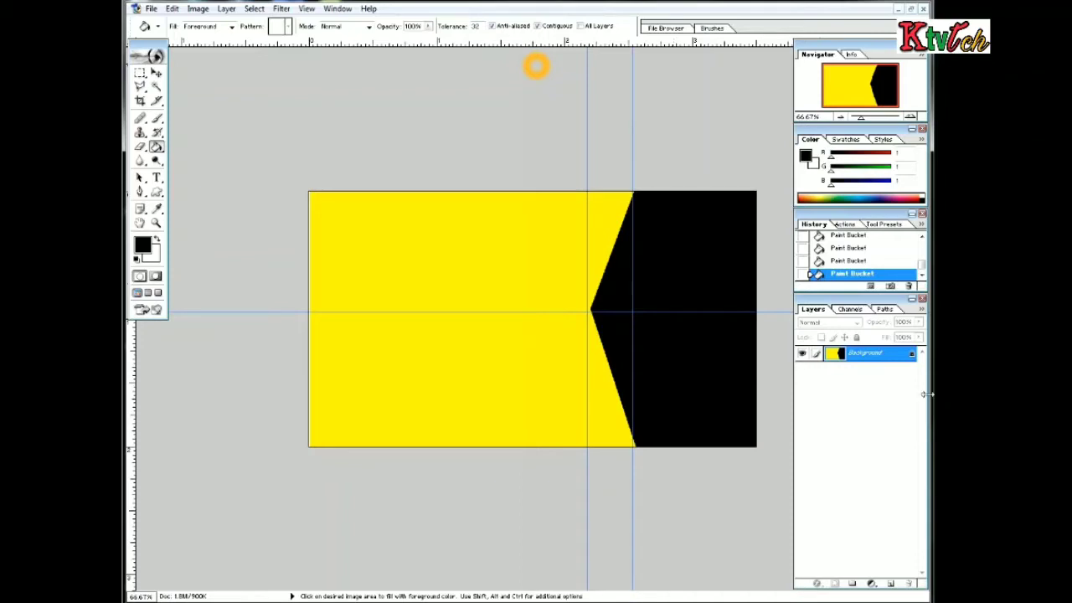
# - Convert the Background into Layer 0 and add a Bevel and Emboss effect
pyautogui.doubleClick(877, 353)
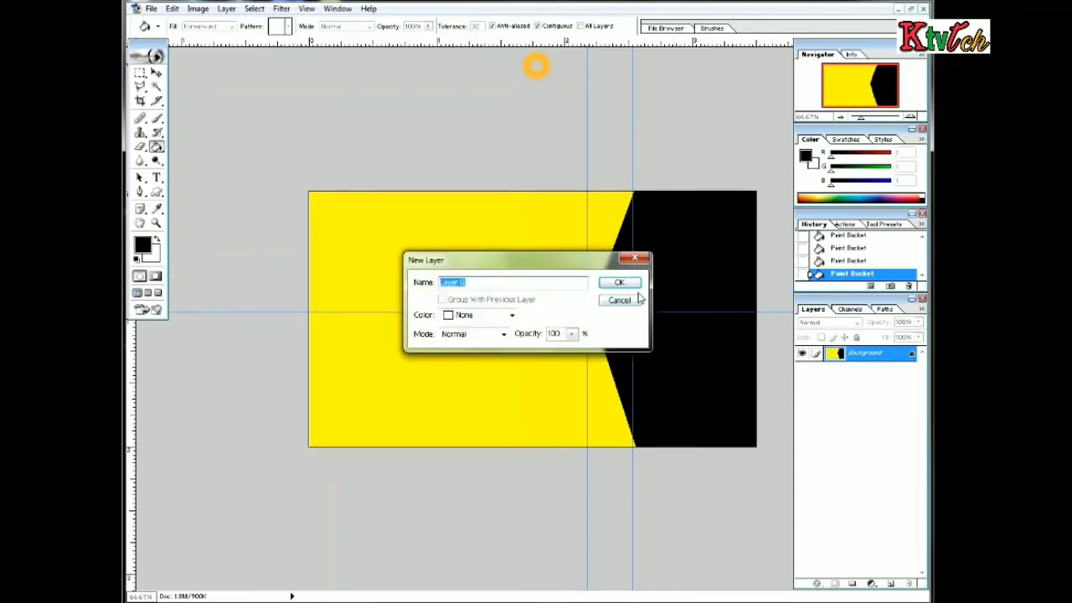
pyautogui.click(634, 285)
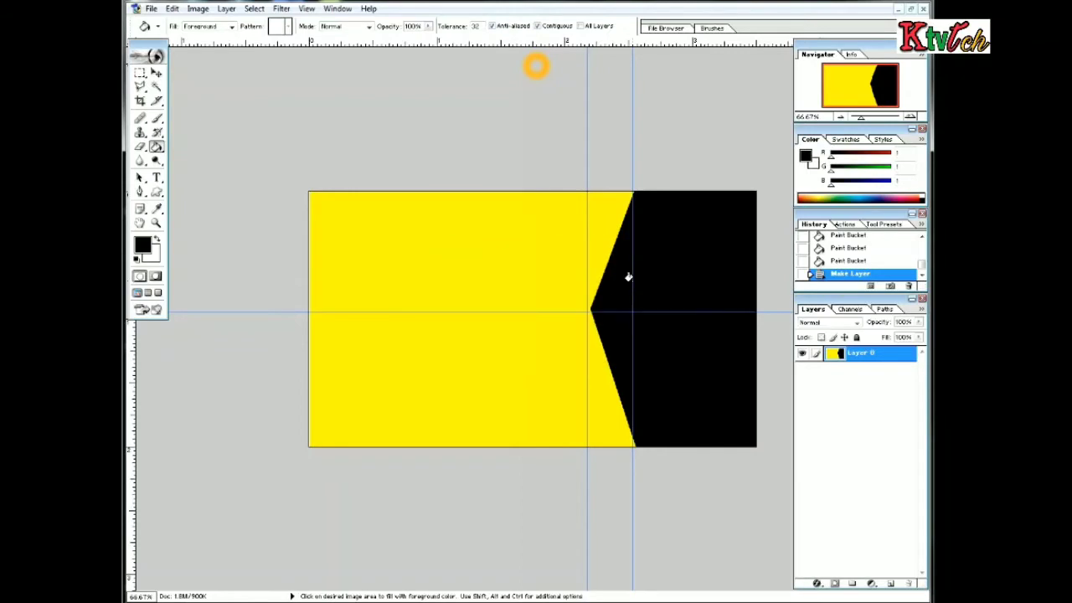
pyautogui.rightClick(865, 362)
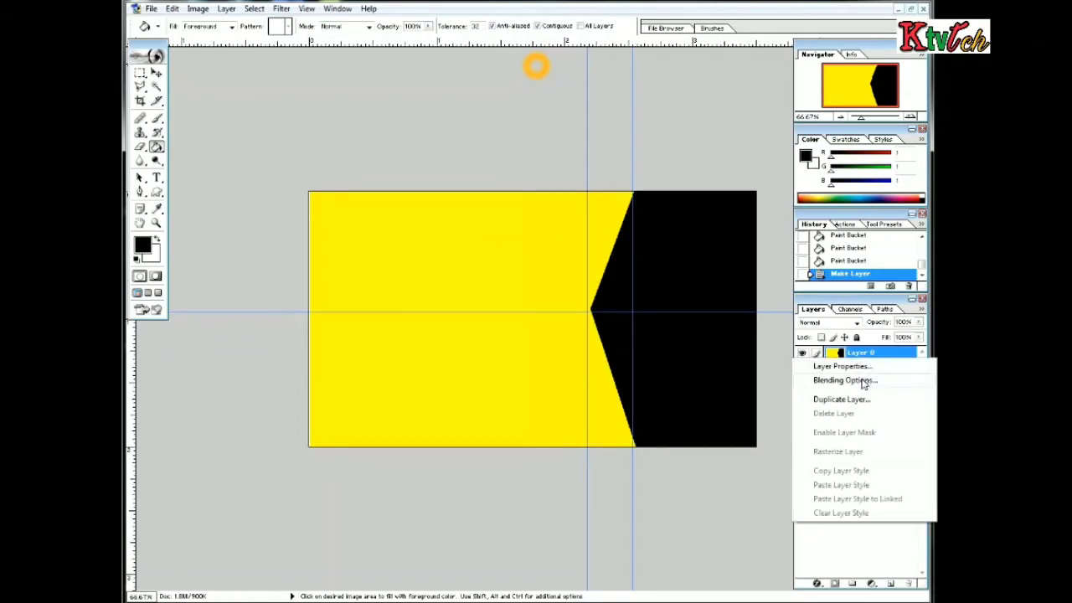
pyautogui.click(863, 382)
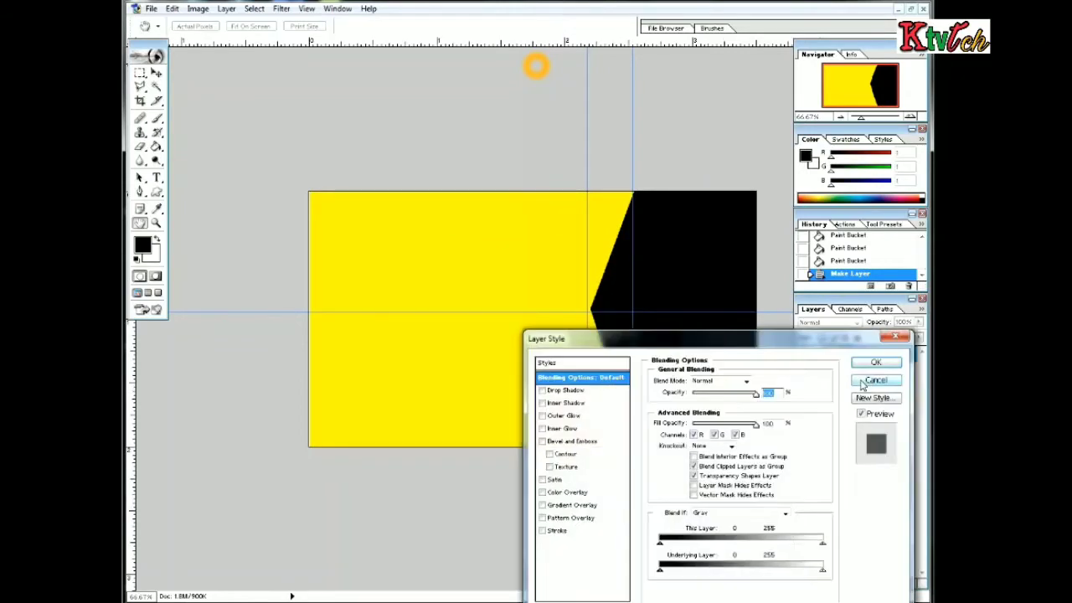
pyautogui.click(549, 467)
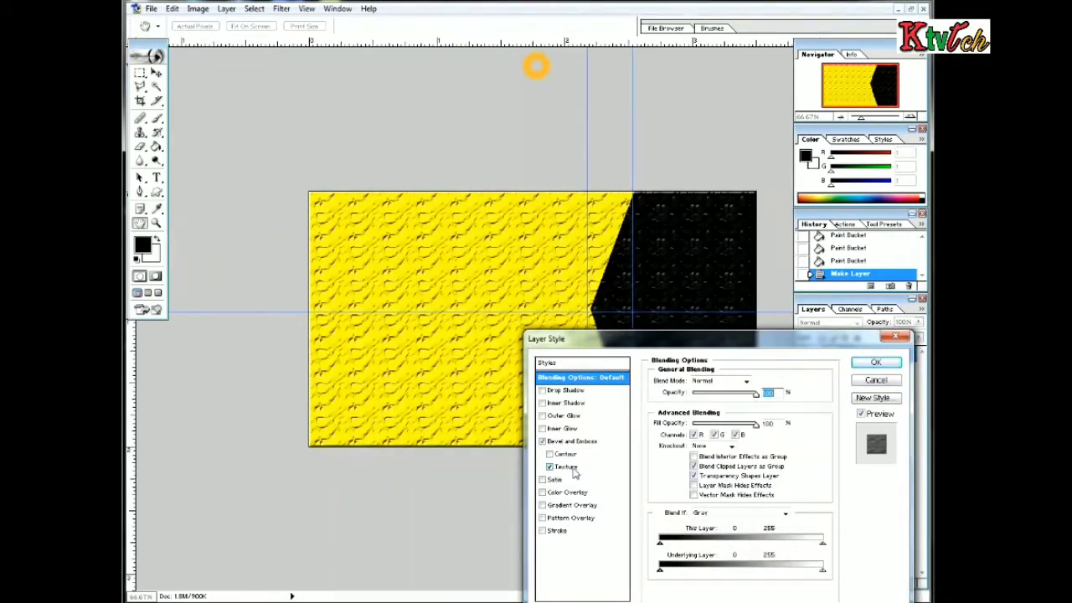
# - Enable the emboss Texture with a rough noisy pattern, a smaller scale and depth about 63
pyautogui.click(573, 467)
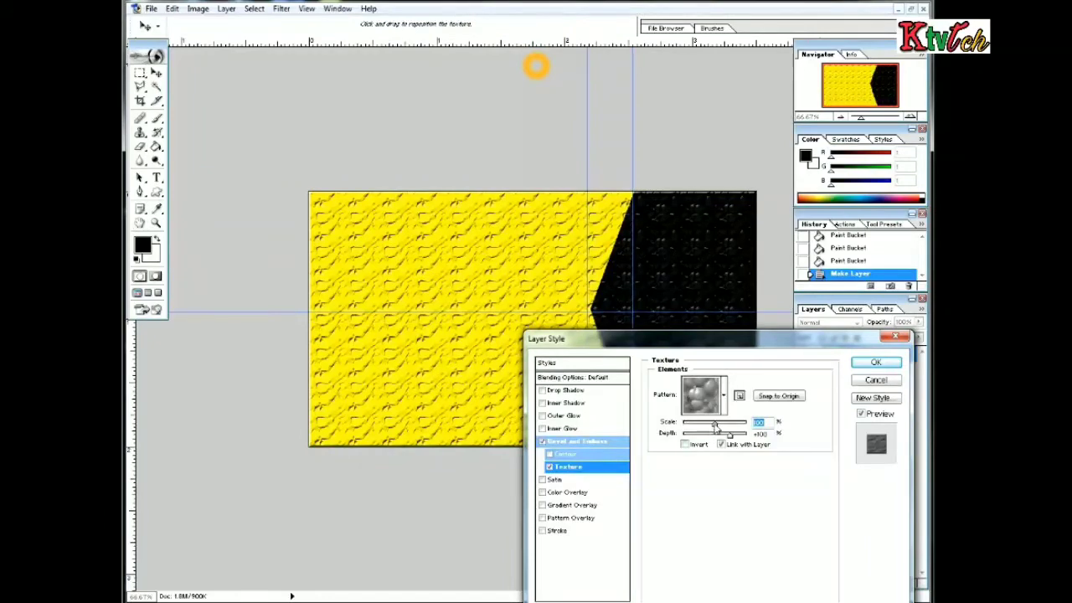
pyautogui.click(725, 397)
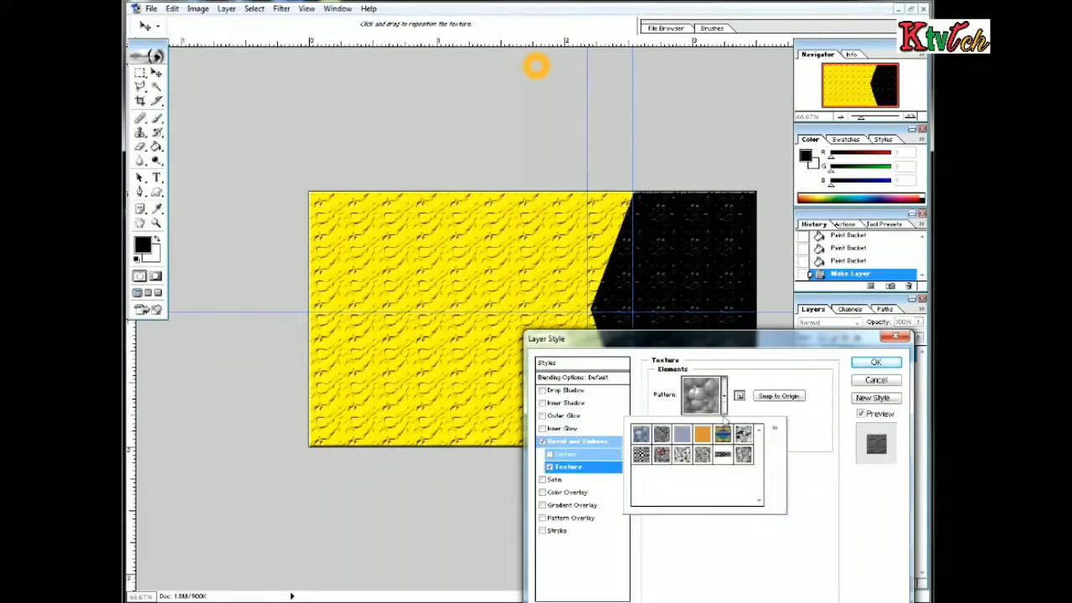
pyautogui.click(662, 433)
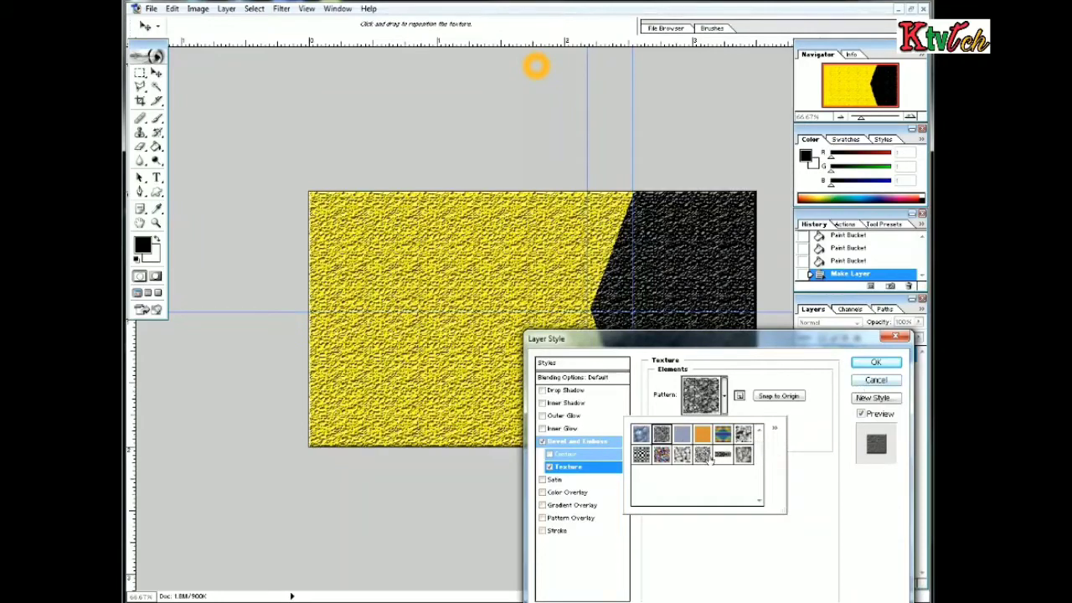
pyautogui.click(826, 420)
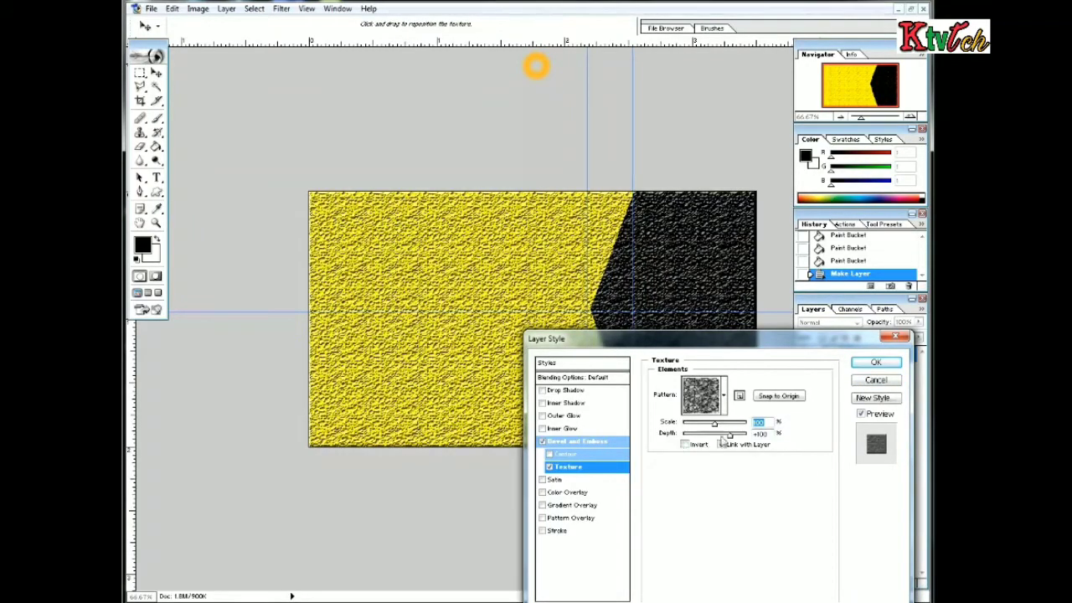
pyautogui.moveTo(715, 427); pyautogui.dragTo(685, 426)
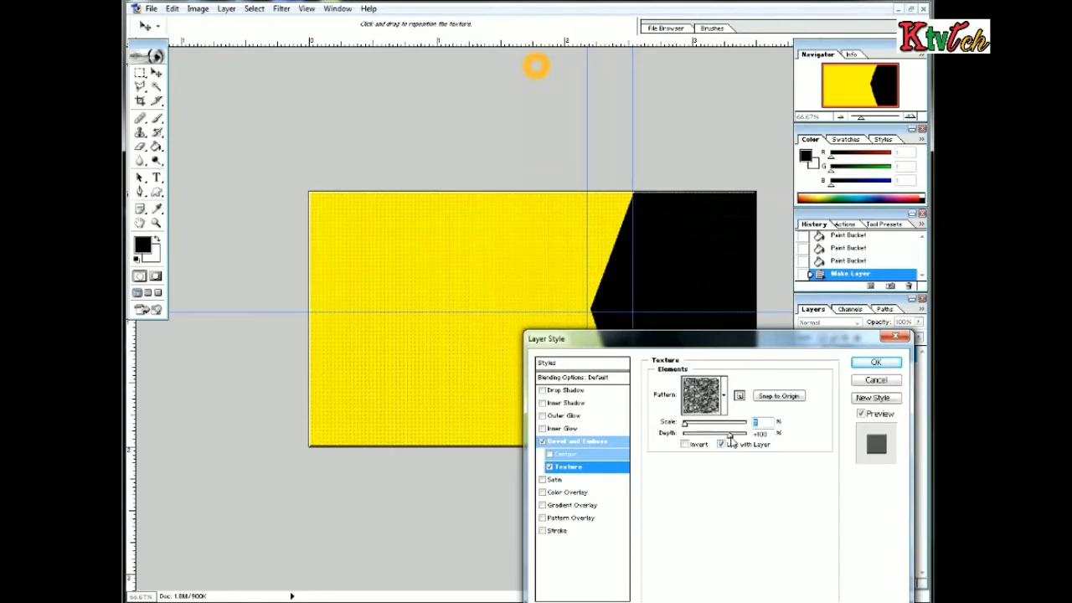
pyautogui.click(731, 436)
pyautogui.moveTo(731, 437); pyautogui.dragTo(725, 437)
pyautogui.click(876, 361)
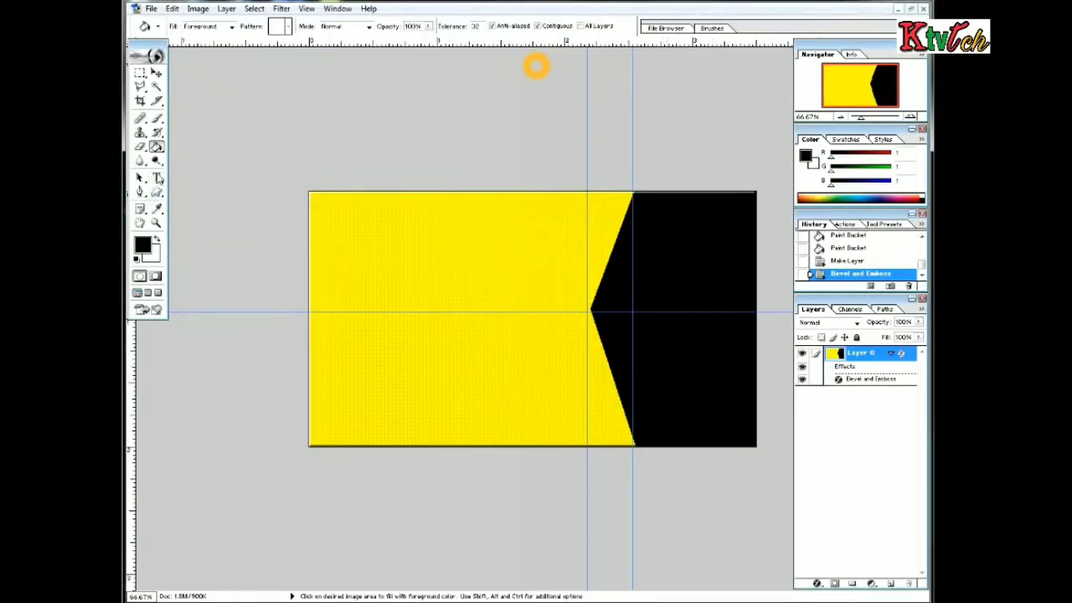
# - Add 'R.K COMPUTERS' text on the black panel in yellow sampled from the card
pyautogui.click(157, 178)
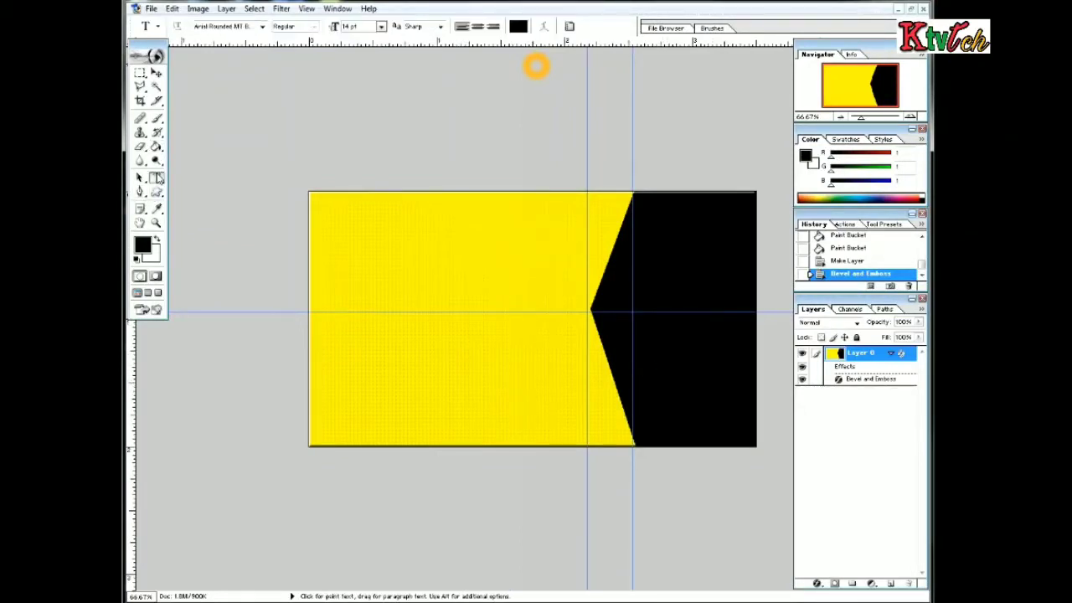
pyautogui.click(645, 291)
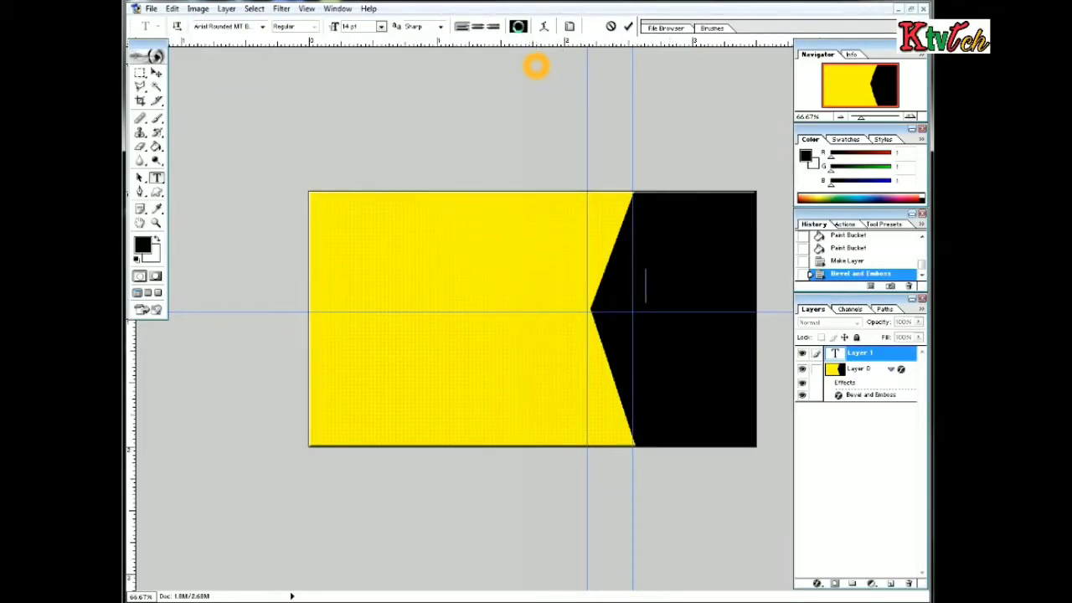
pyautogui.click(518, 26)
pyautogui.click(484, 247)
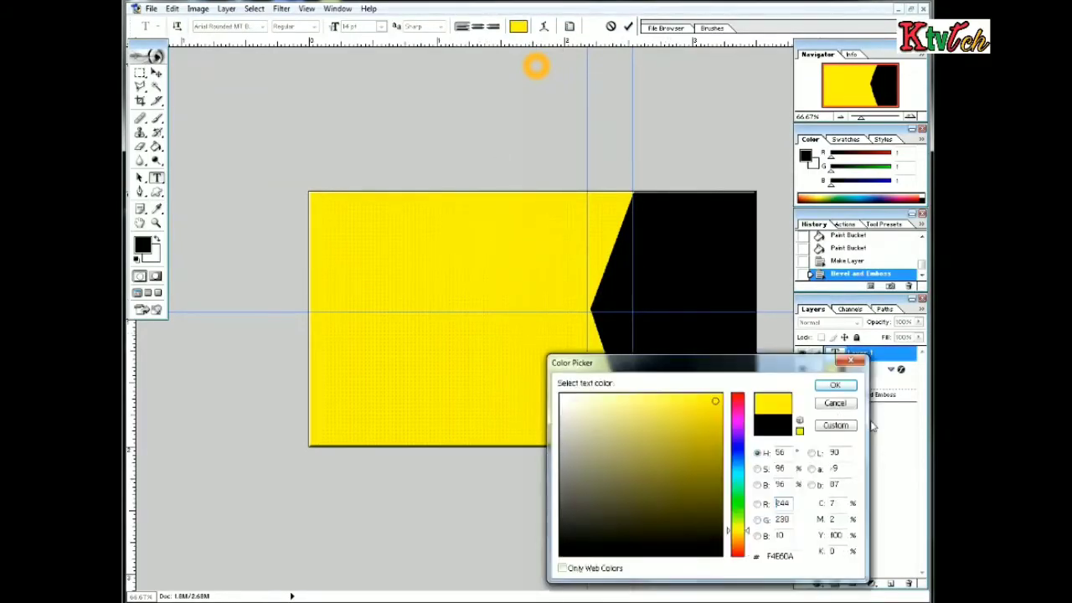
pyautogui.click(835, 385)
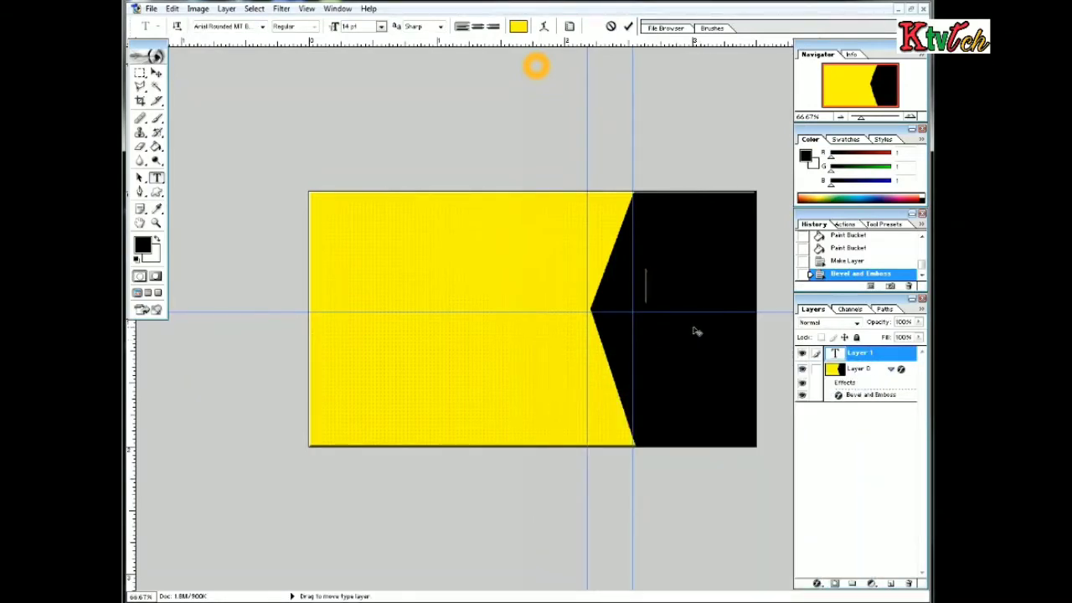
pyautogui.write('R.')
pyautogui.write('K COMPUTERS')
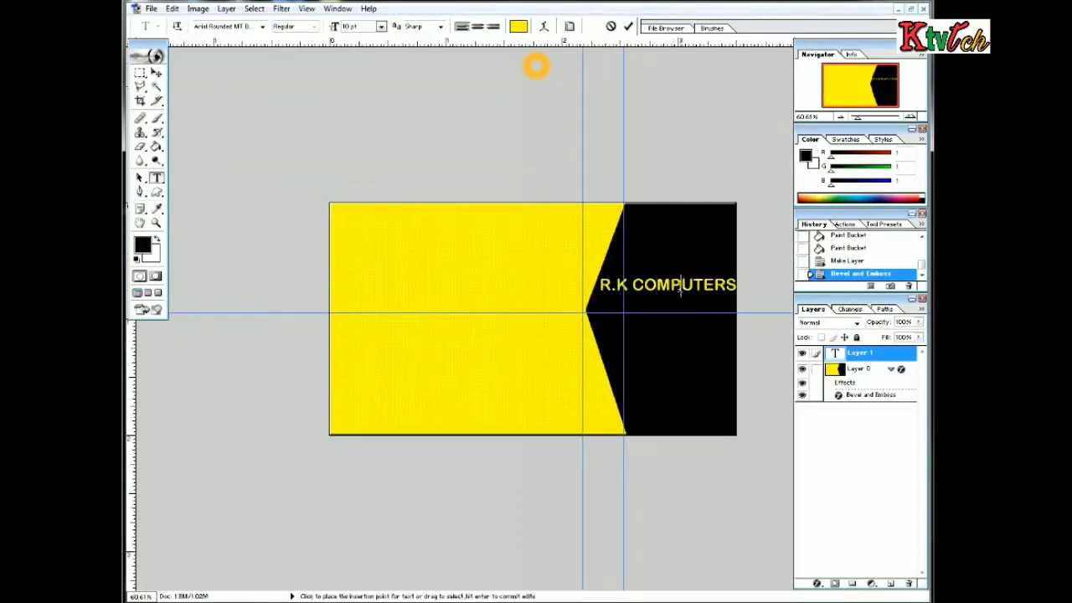
pyautogui.click(628, 26)
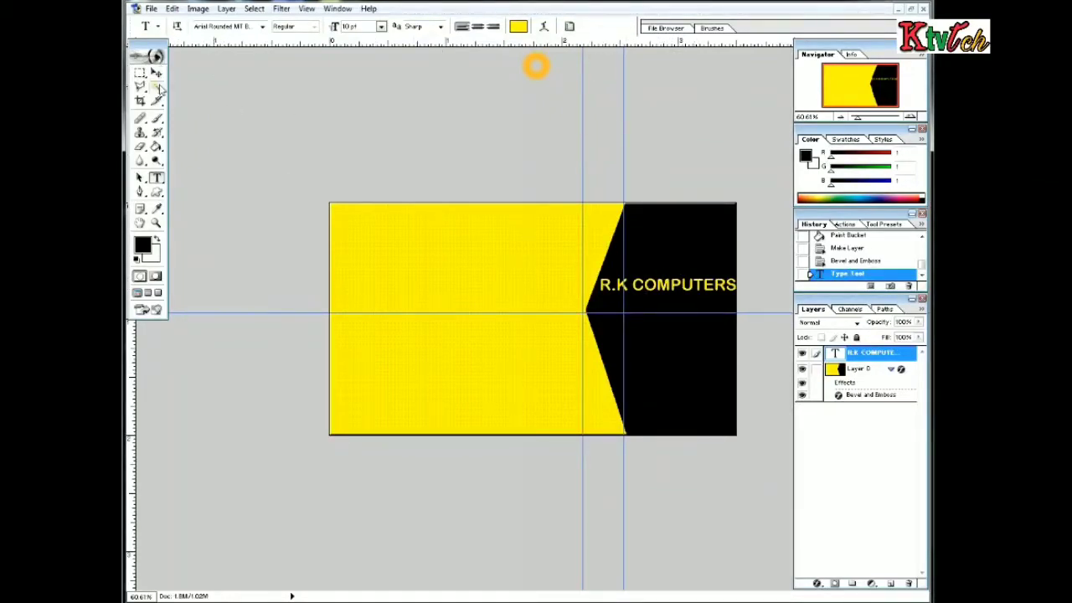
# - Move the company name slightly down, stretch it taller, then shift it slightly right
pyautogui.click(157, 75)
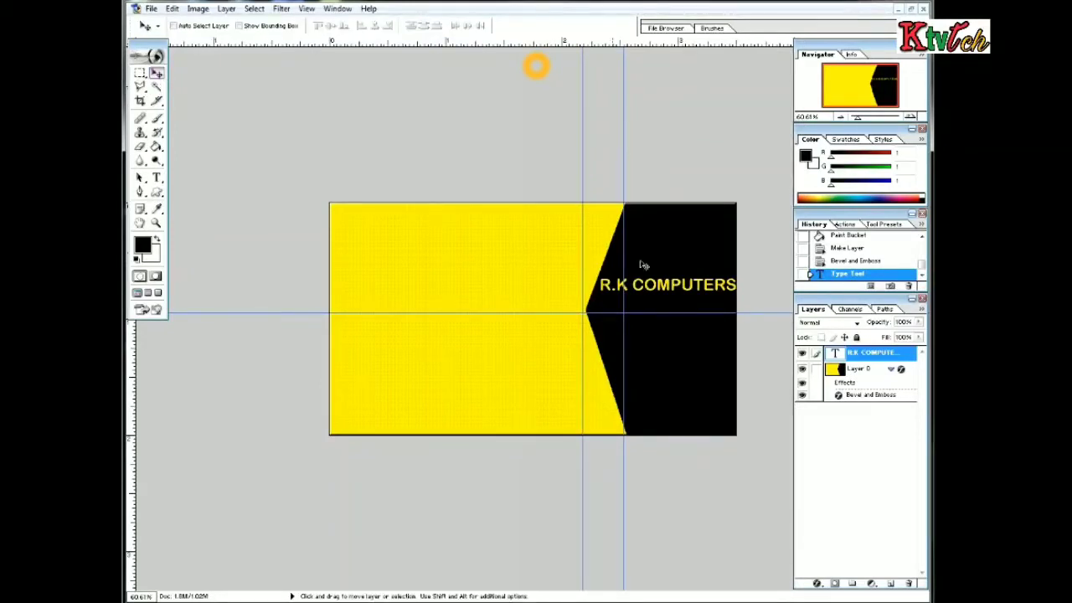
pyautogui.moveTo(660, 287); pyautogui.dragTo(658, 294)
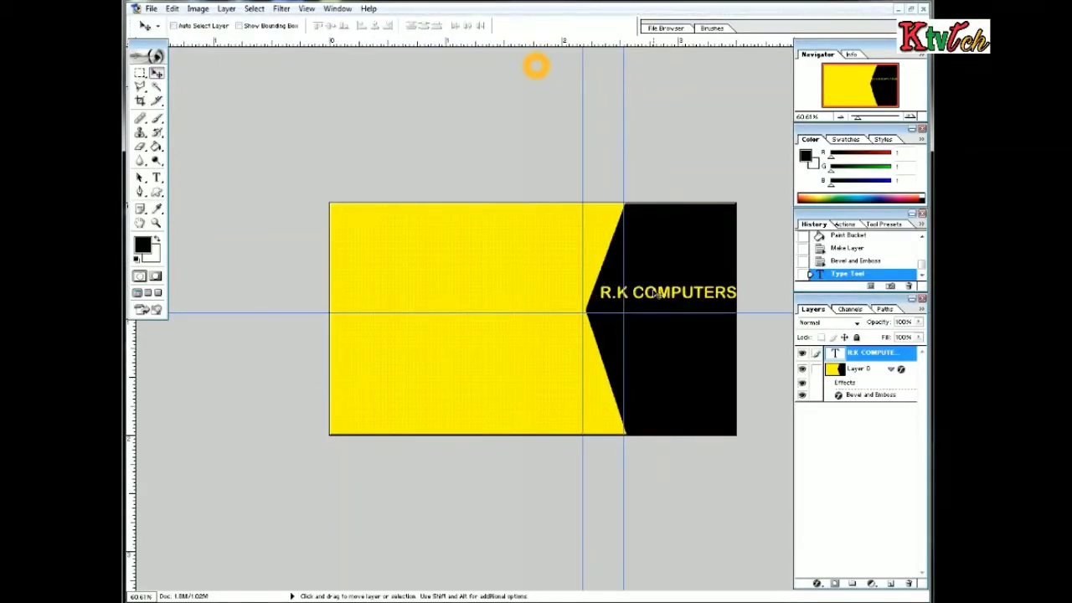
pyautogui.hotkey('ctrl', 't')
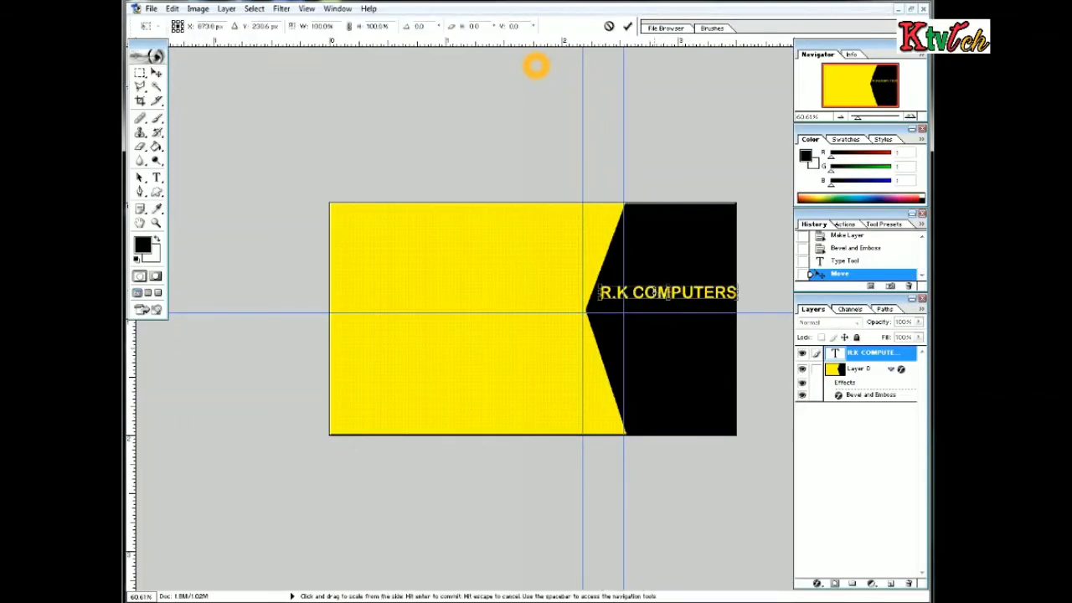
pyautogui.moveTo(737, 299); pyautogui.dragTo(729, 299)
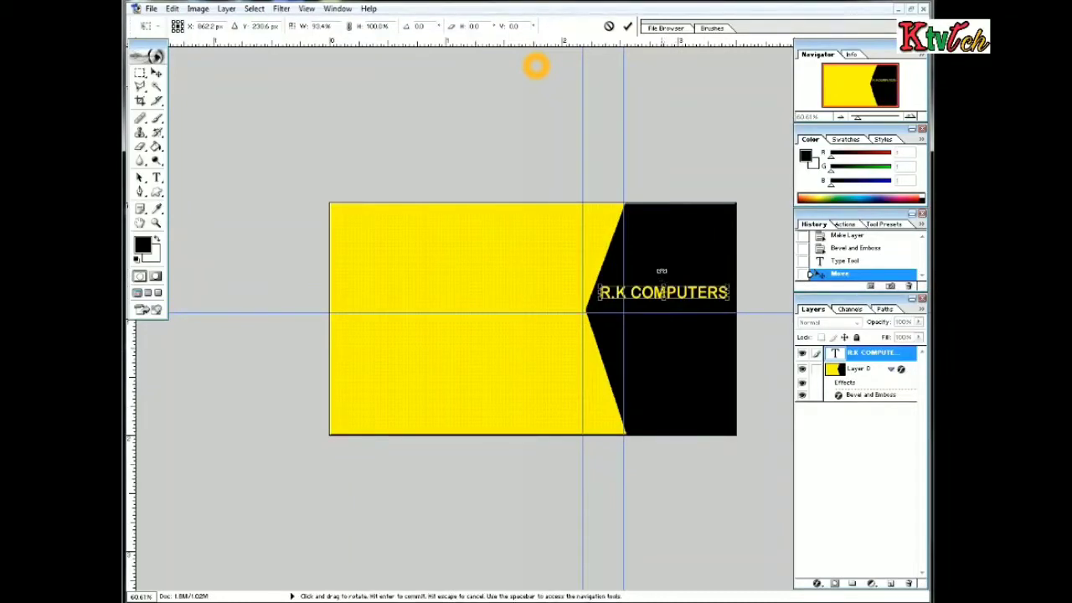
pyautogui.press('Return')
pyautogui.moveTo(671, 296); pyautogui.dragTo(675, 290)
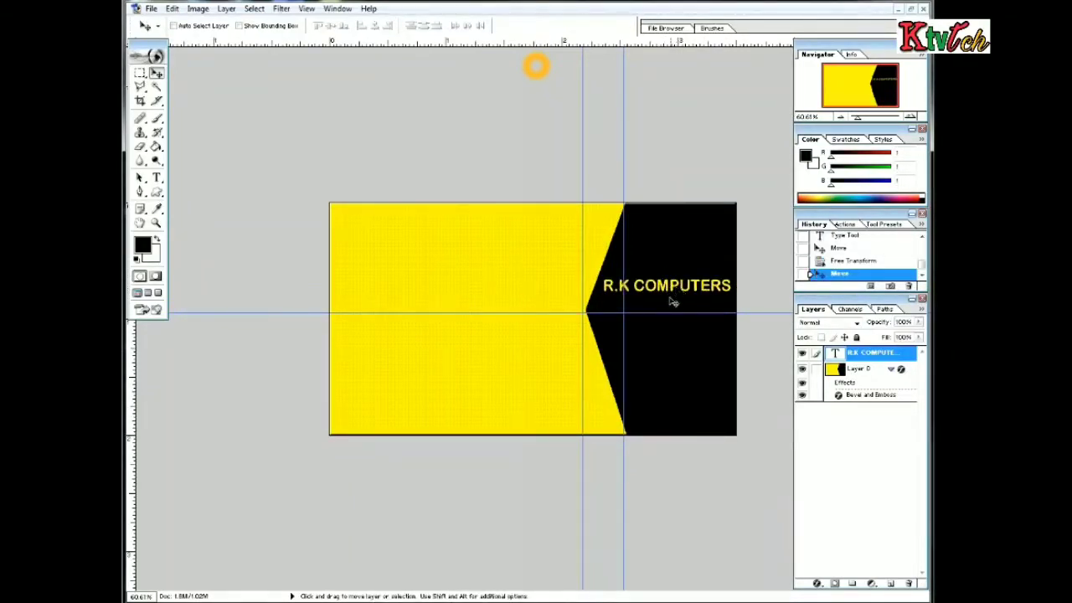
# - Type the 'Salses & Service' tagline and place it beneath the company name
pyautogui.click(155, 178)
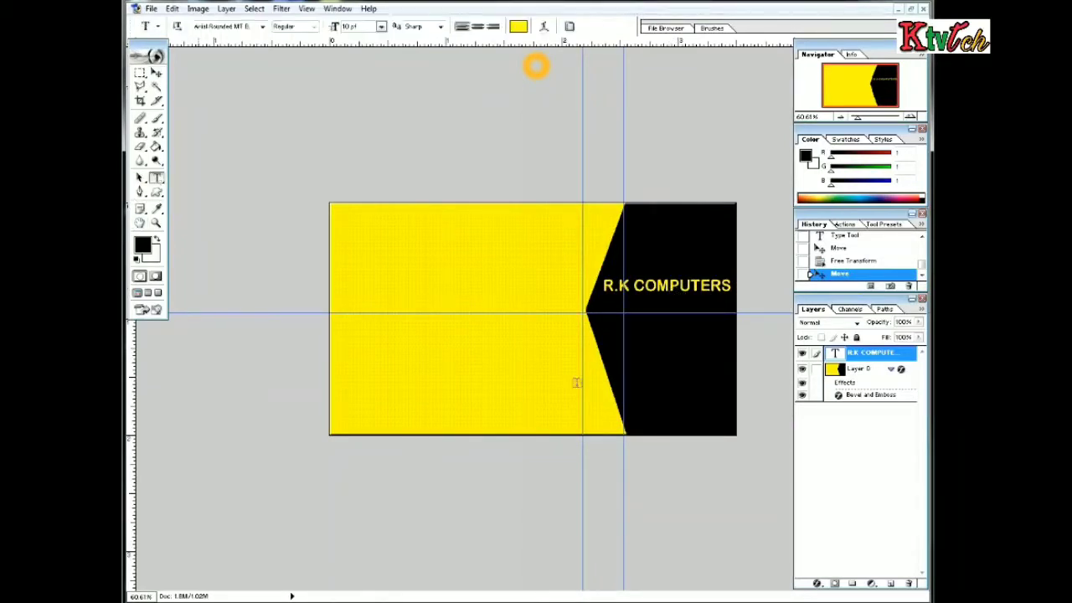
pyautogui.click(634, 343)
pyautogui.write('S')
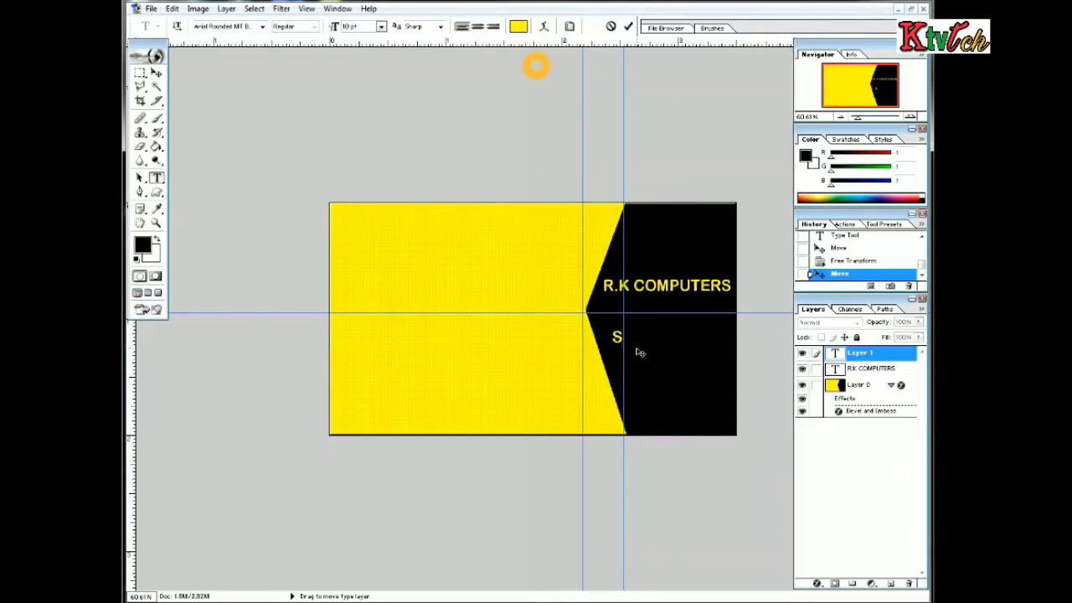
pyautogui.write('alses ')
pyautogui.write('& ')
pyautogui.write('Service')
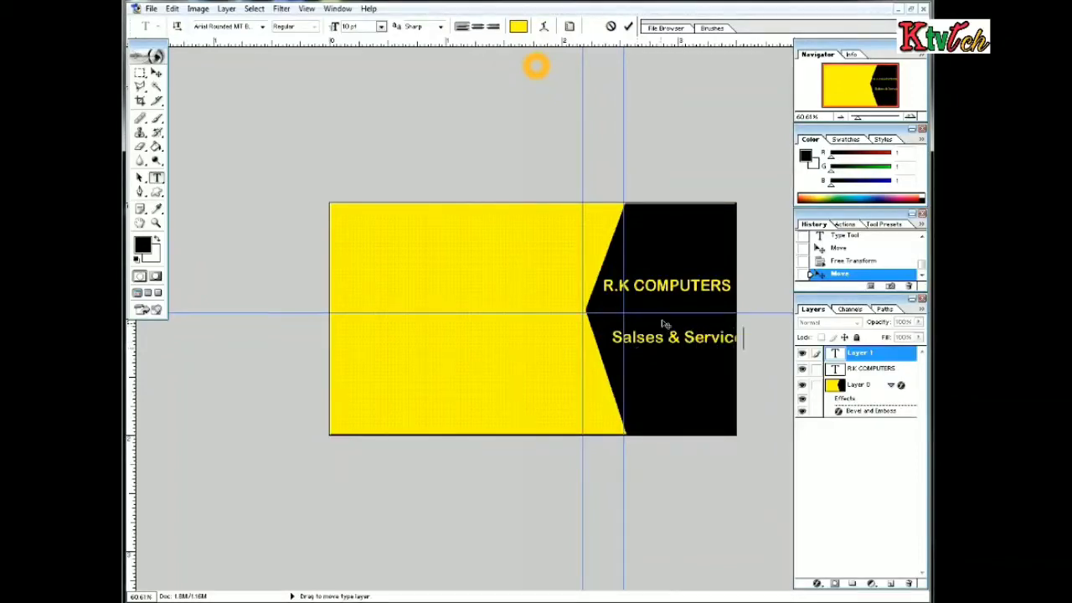
pyautogui.moveTo(663, 360); pyautogui.dragTo(655, 330)
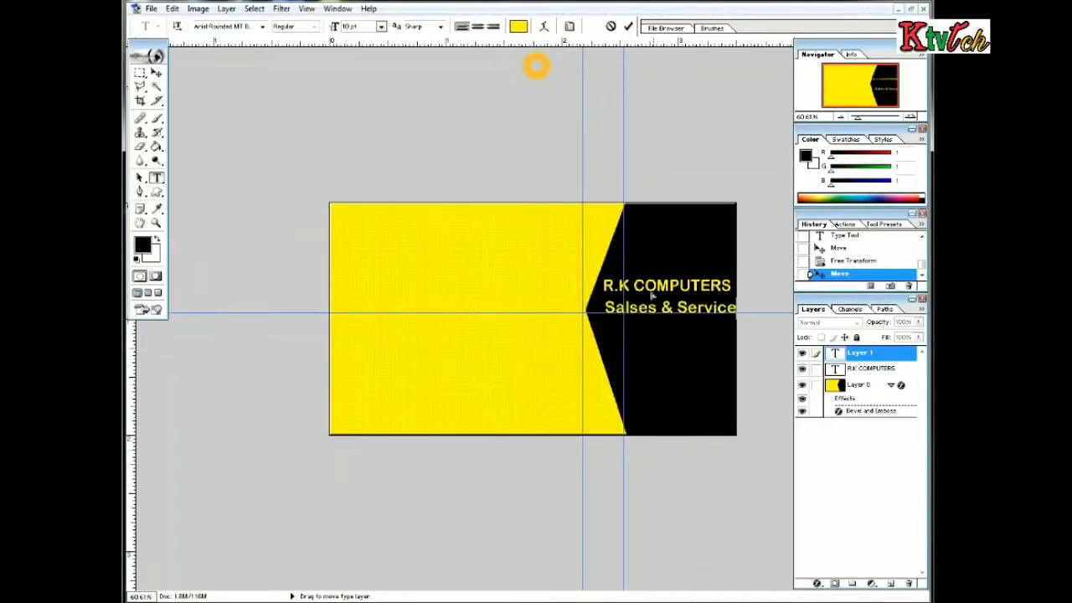
# - Set the tagline to 8 pt, nudge it slightly right and commit it
pyautogui.moveTo(734, 310); pyautogui.dragTo(604, 309)
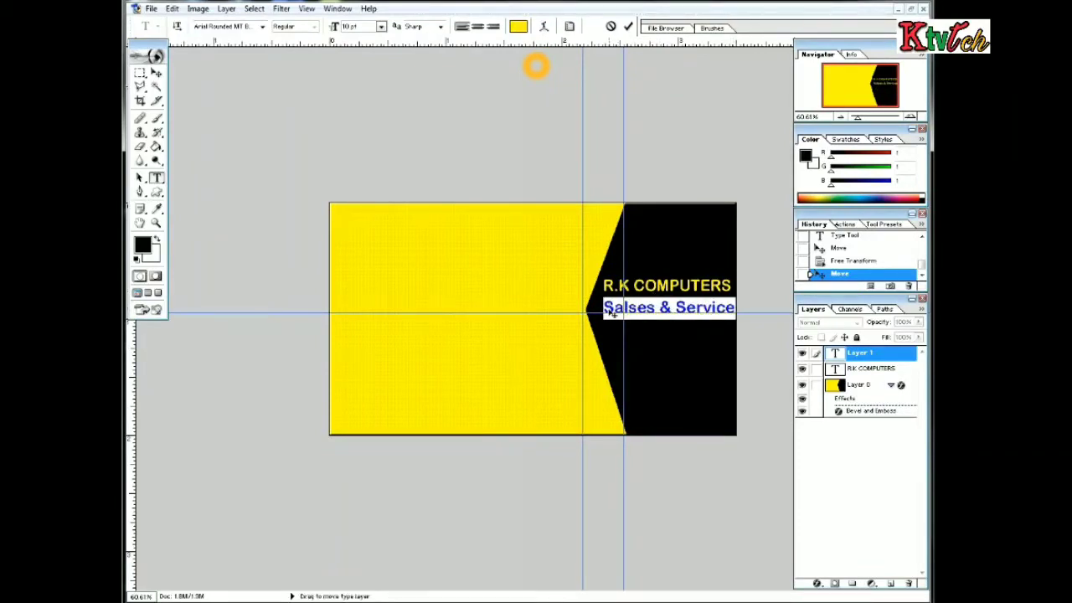
pyautogui.hotkey('ctrl', 'shift', ',')
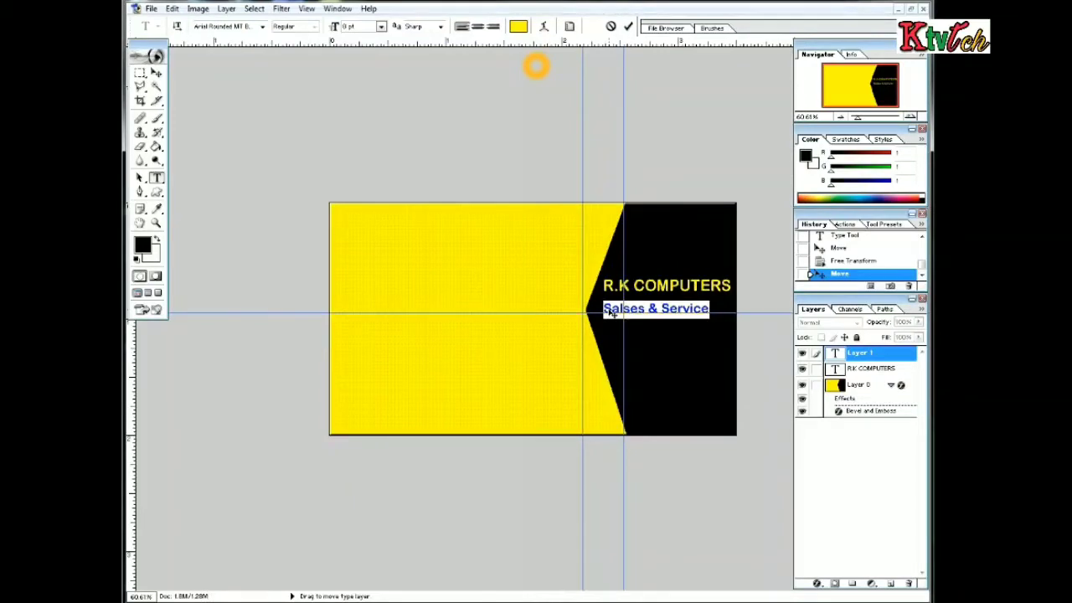
pyautogui.hotkey('ctrl', 'shift', ',')
pyautogui.hotkey('ctrl', 'shift', '.')
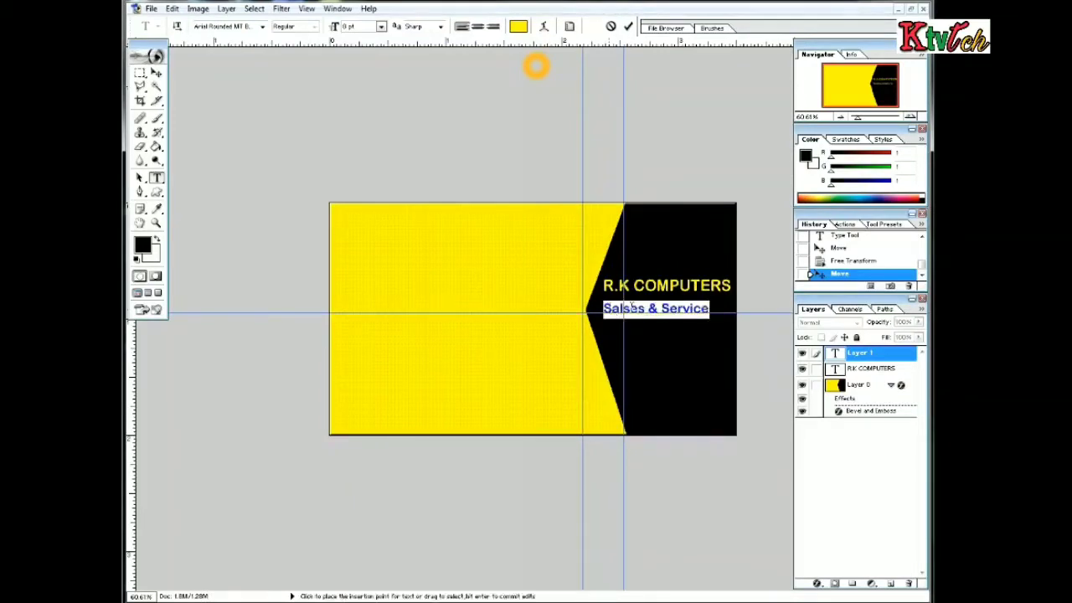
pyautogui.moveTo(683, 288); pyautogui.dragTo(691, 288)
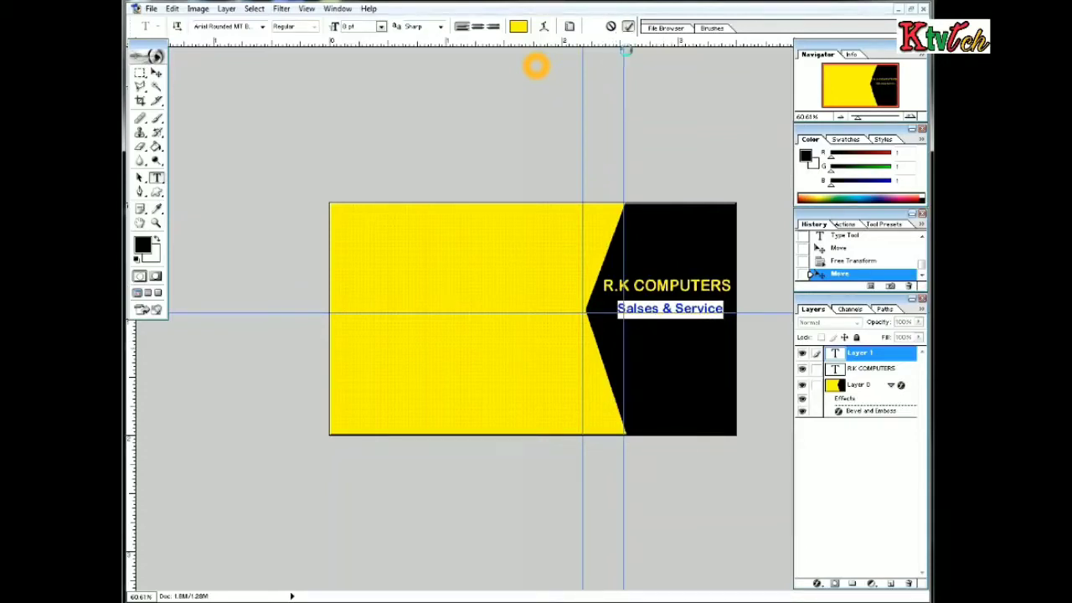
pyautogui.click(629, 26)
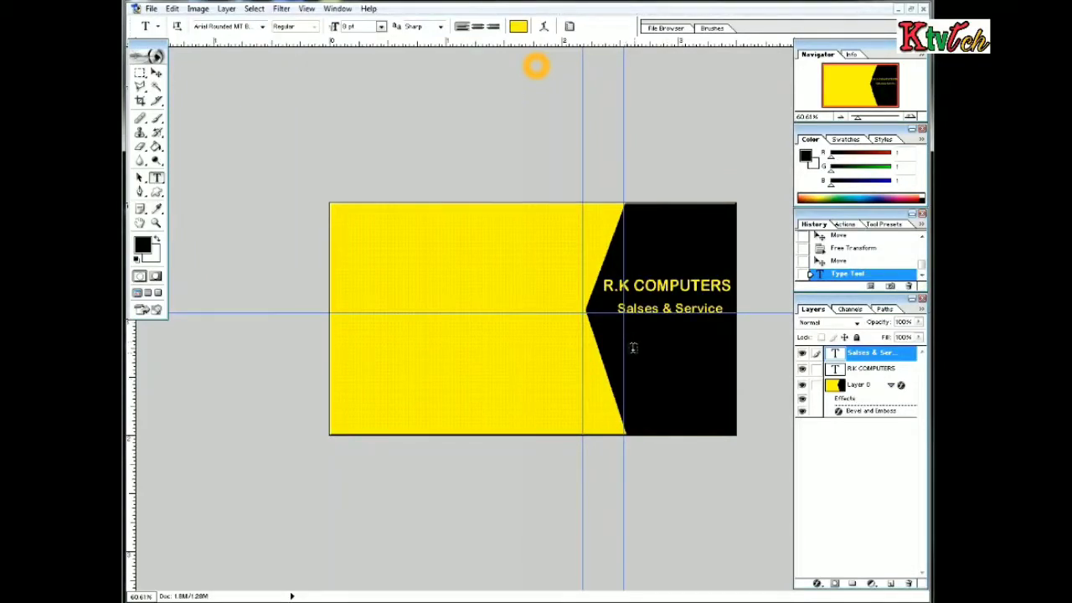
# - Type the location, phone number and e-mail lines and enlarge them to 8 pt
pyautogui.click(681, 380)
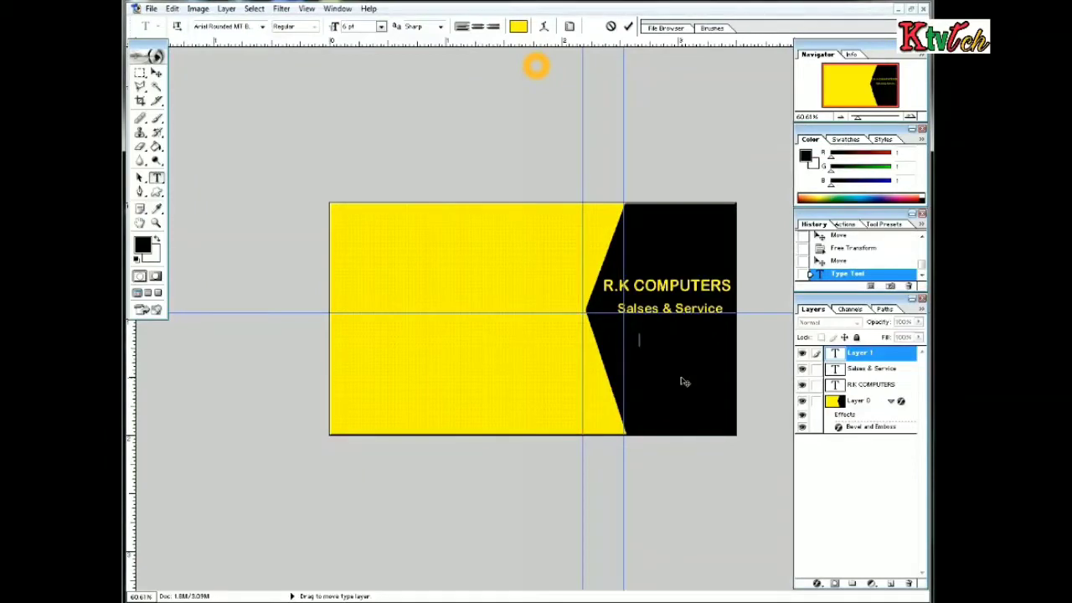
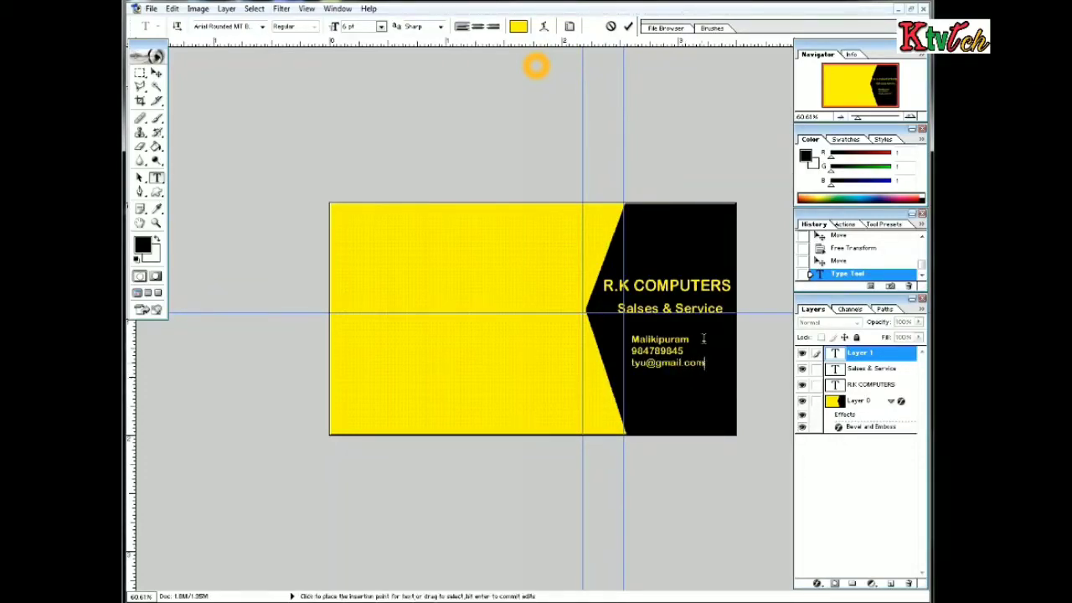
pyautogui.click(704, 333)
pyautogui.moveTo(701, 334); pyautogui.dragTo(626, 345)
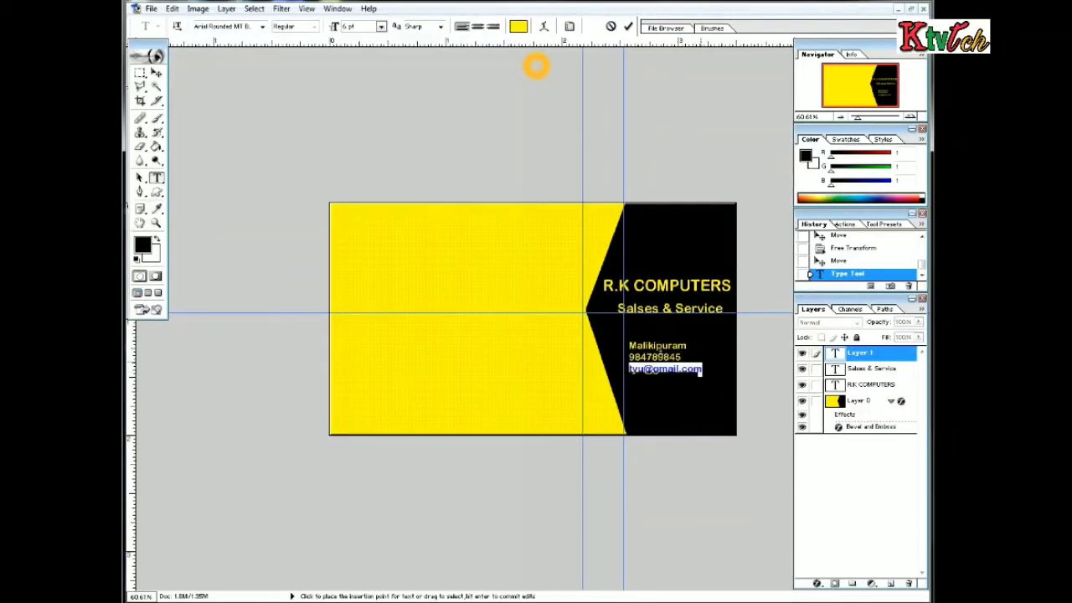
pyautogui.hotkey('ctrl', 'shift', '.')
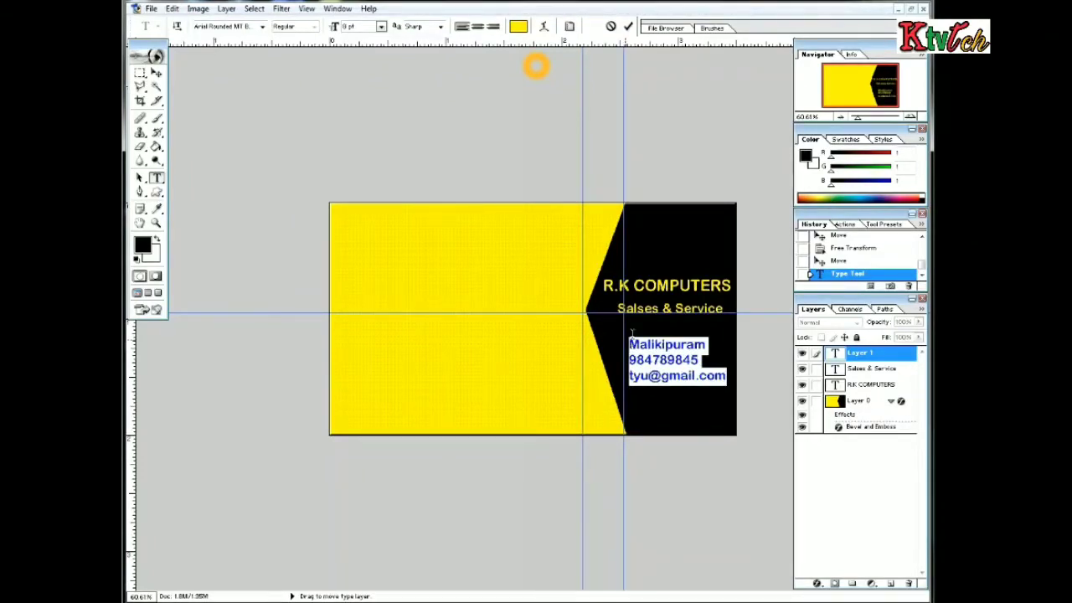
# - Set the contact block's line spacing to 14 pt and commit the text
pyautogui.moveTo(621, 342); pyautogui.dragTo(710, 375)
pyautogui.moveTo(621, 341); pyautogui.dragTo(709, 374)
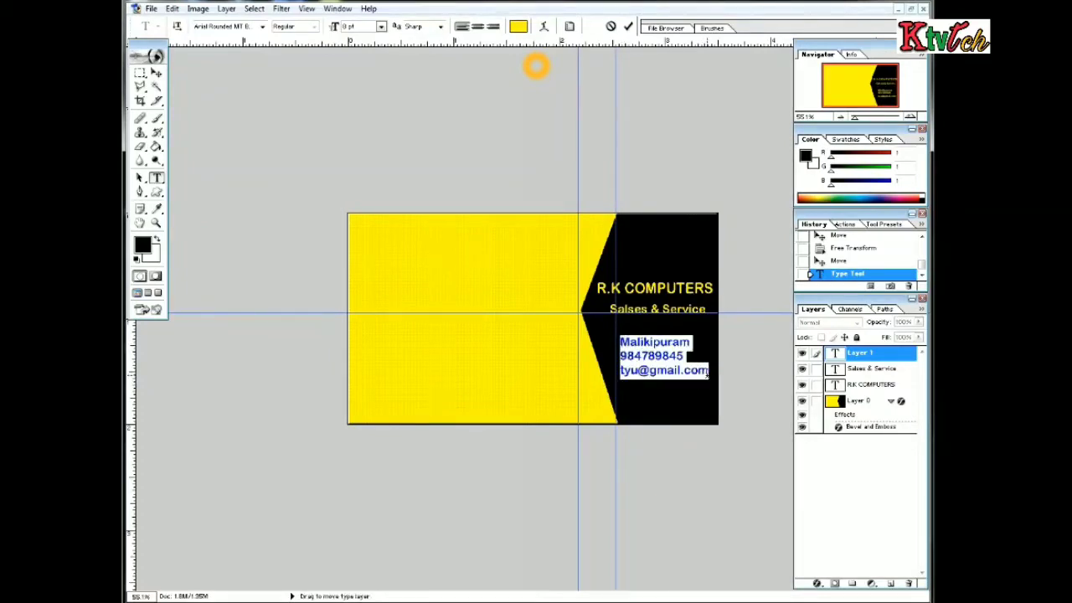
pyautogui.hotkey('ctrl', 't')
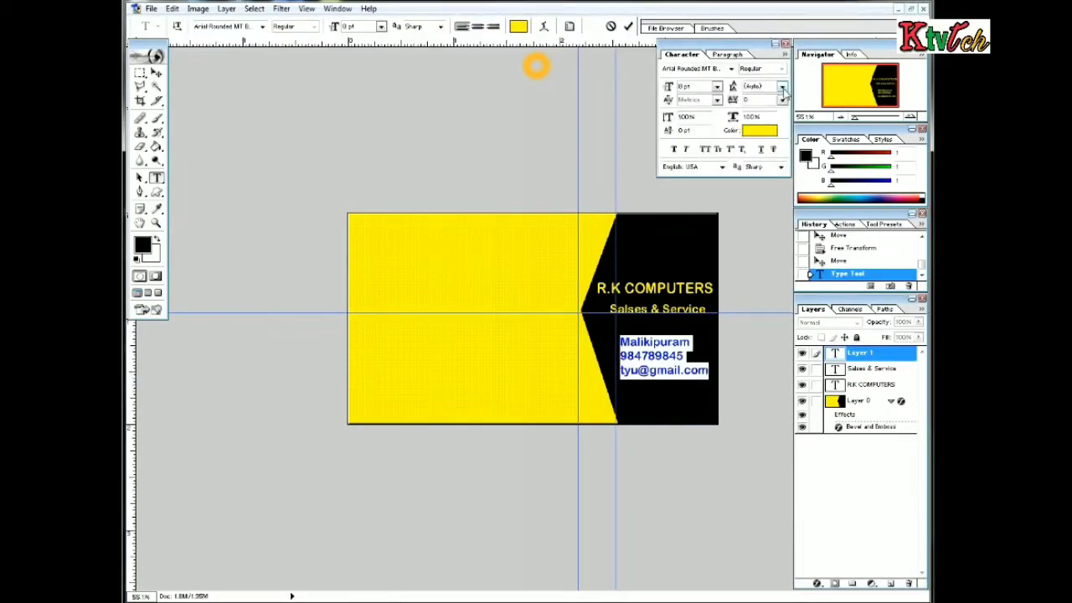
pyautogui.click(783, 89)
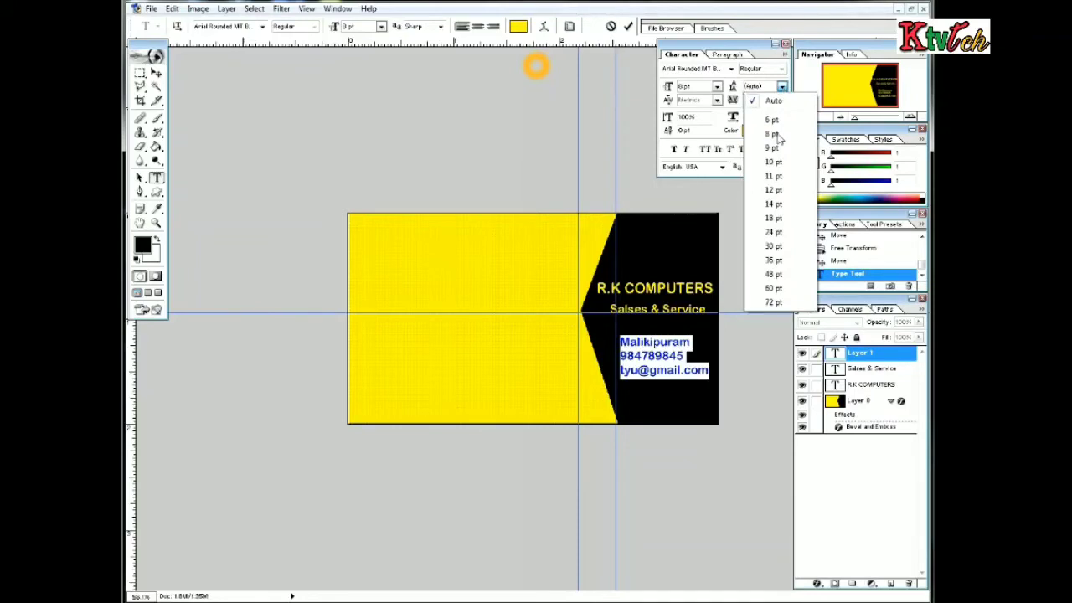
pyautogui.click(774, 247)
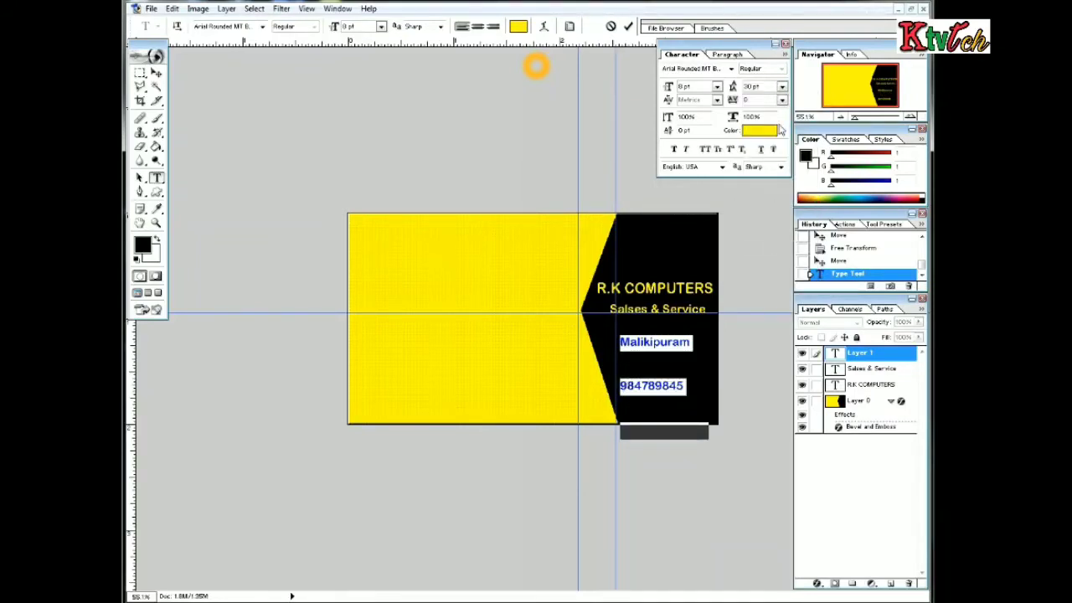
pyautogui.click(783, 87)
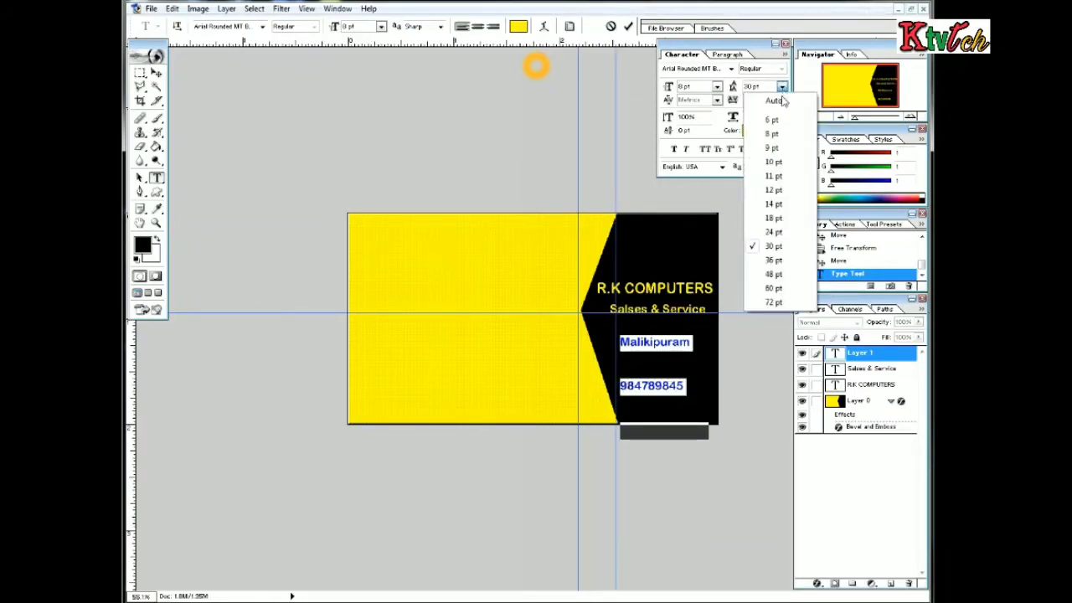
pyautogui.click(774, 218)
pyautogui.click(644, 367)
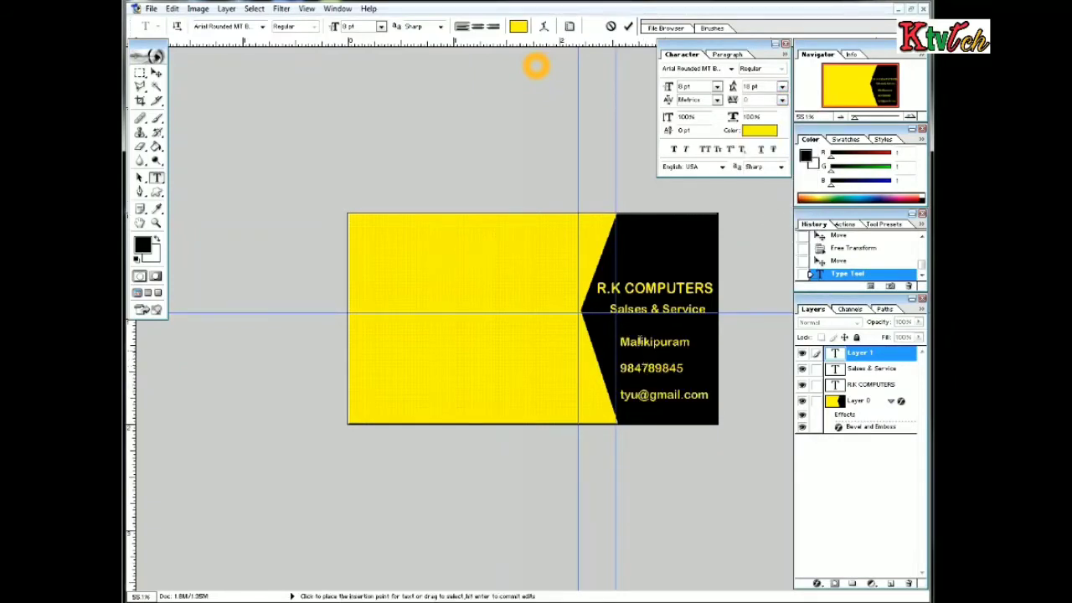
pyautogui.moveTo(625, 335); pyautogui.dragTo(713, 396)
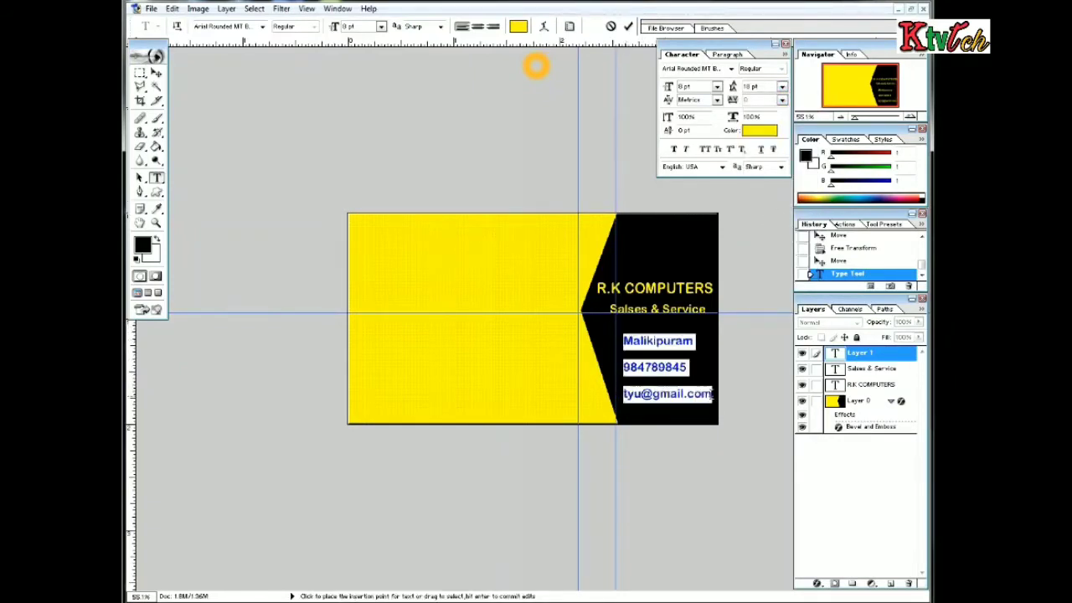
pyautogui.click(782, 86)
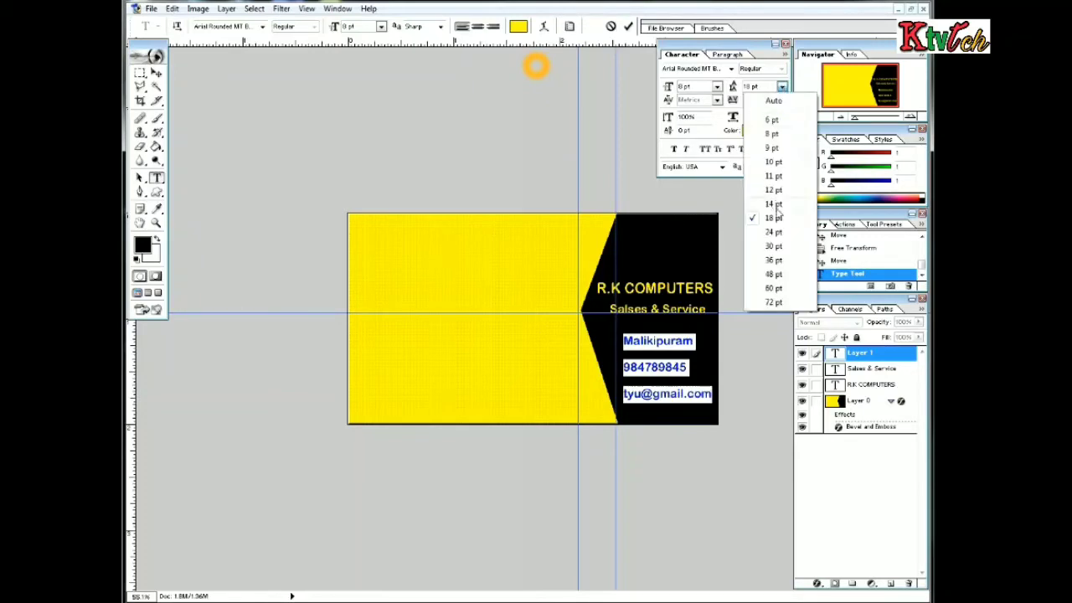
pyautogui.click(773, 205)
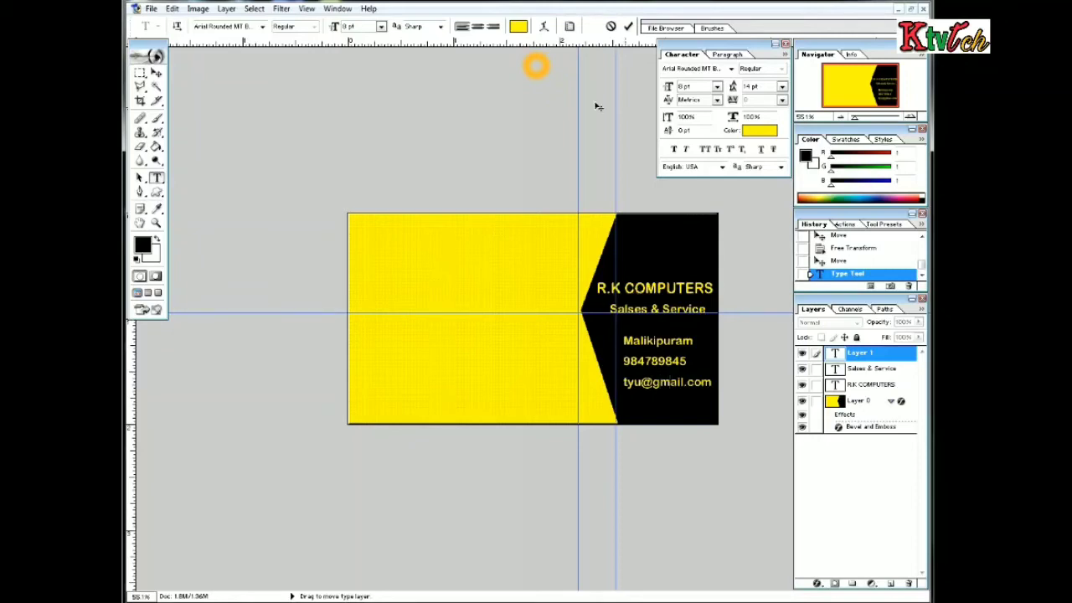
pyautogui.click(629, 26)
# - Nudge the contact block slightly right with the arrow keys
pyautogui.click(157, 73)
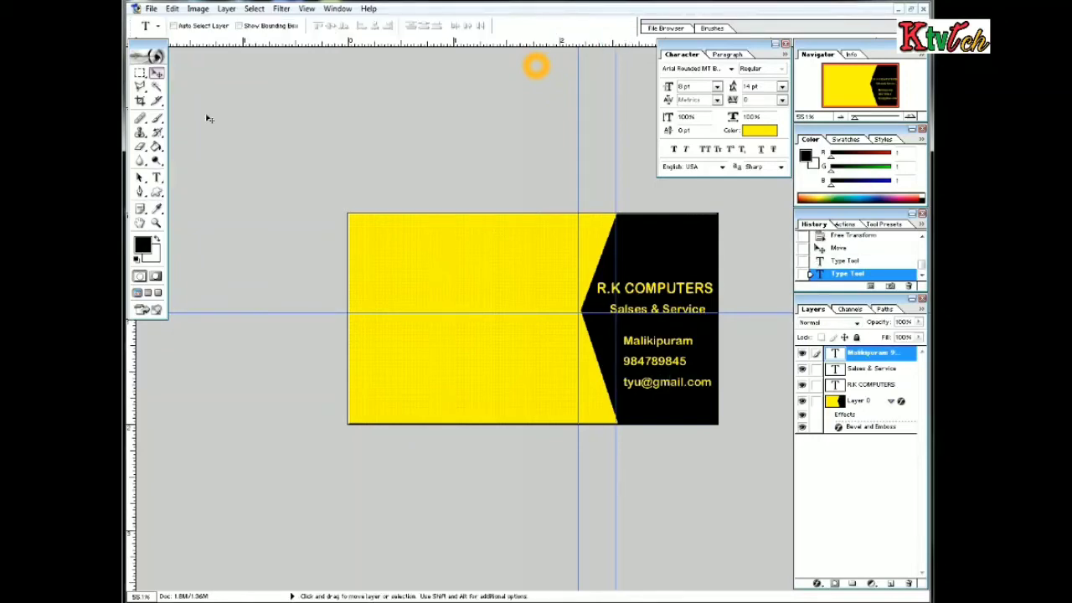
pyautogui.press('Right')
pyautogui.press('Right')
pyautogui.press('Right')
pyautogui.press('Right')
pyautogui.press('Right')
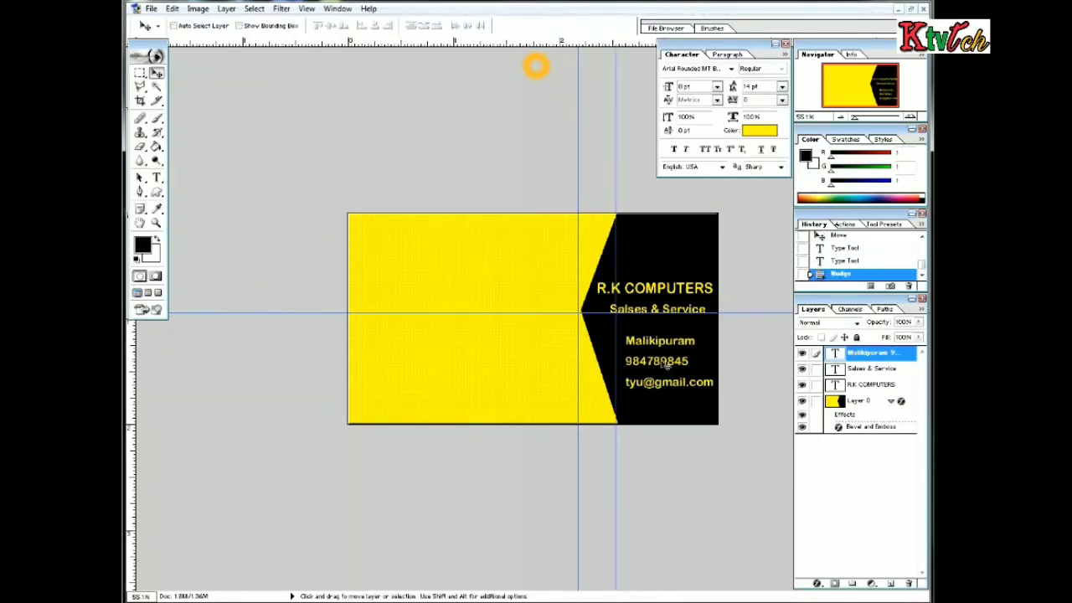
pyautogui.press('Right')
pyautogui.press('Right')
pyautogui.press('Right')
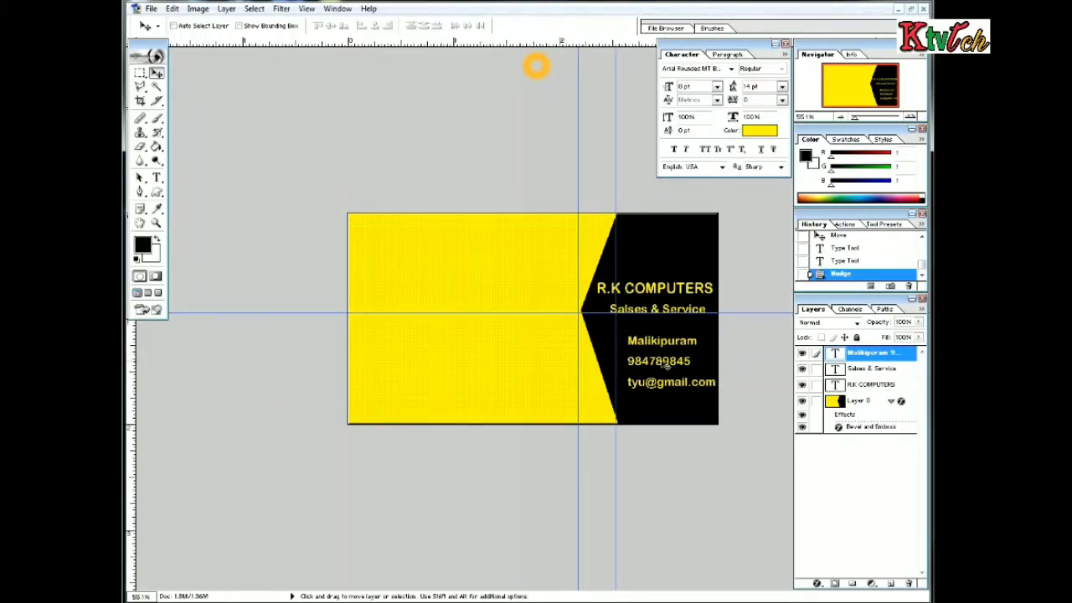
pyautogui.press('Left')
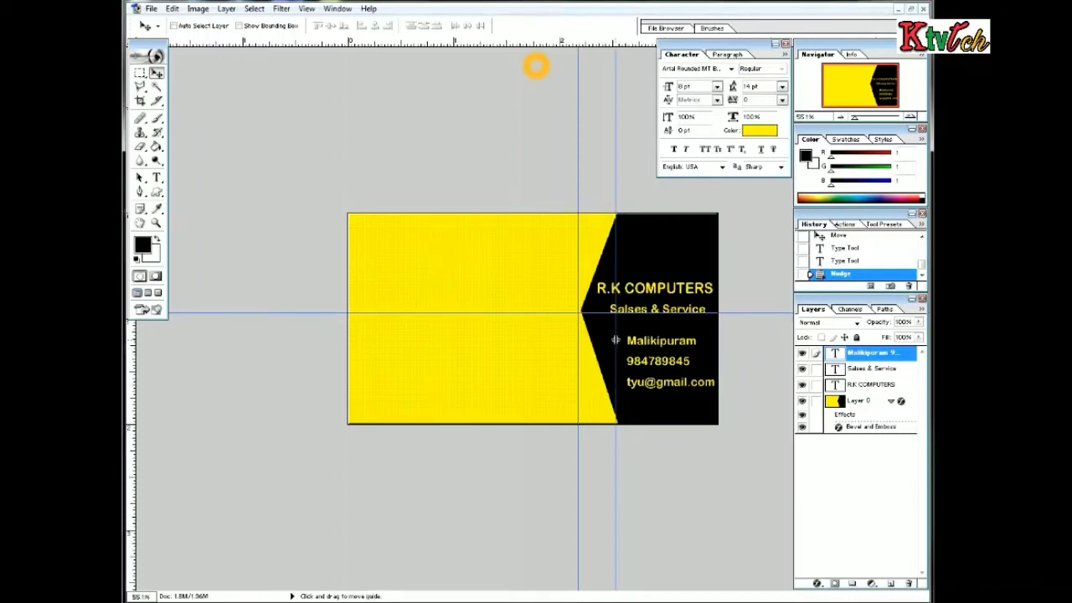
# - Drag the vertical guides to the far left and the horizontal guide up, off the card
pyautogui.moveTo(613, 343); pyautogui.dragTo(216, 344)
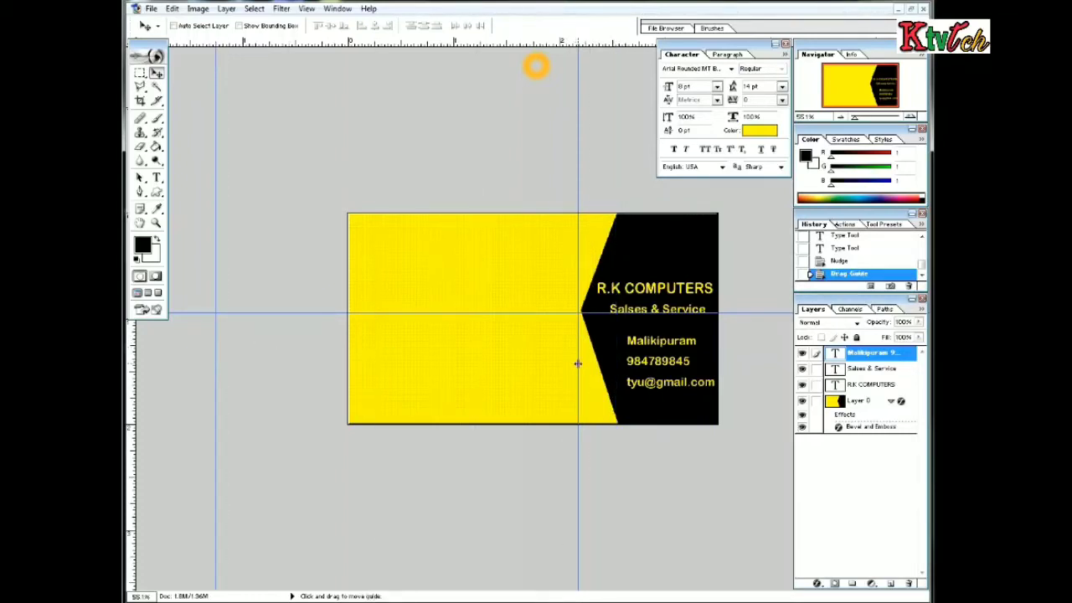
pyautogui.moveTo(577, 367); pyautogui.dragTo(164, 361)
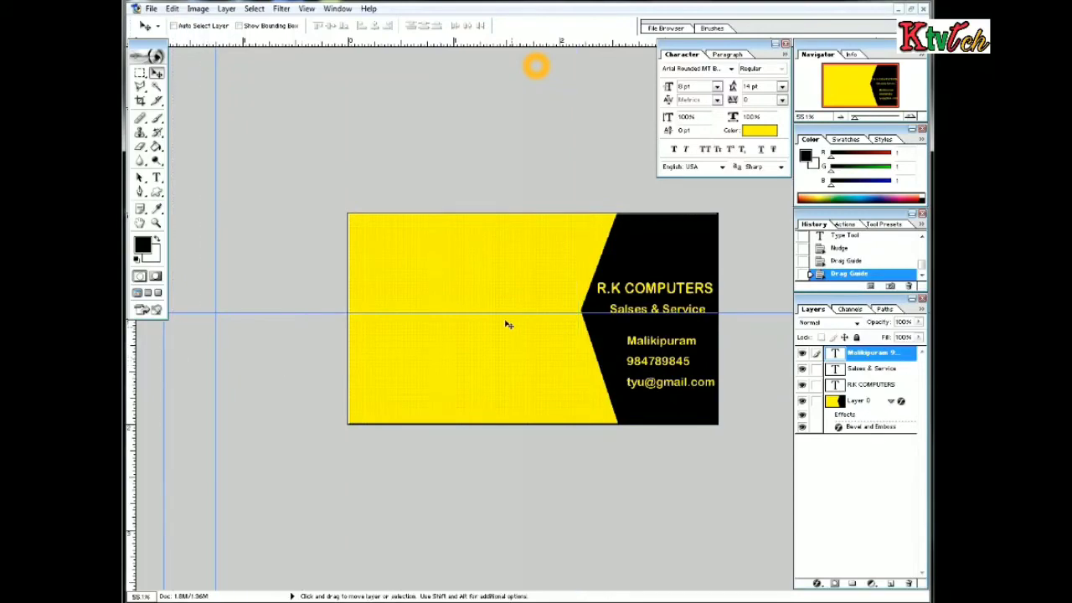
pyautogui.moveTo(506, 314); pyautogui.dragTo(542, 73)
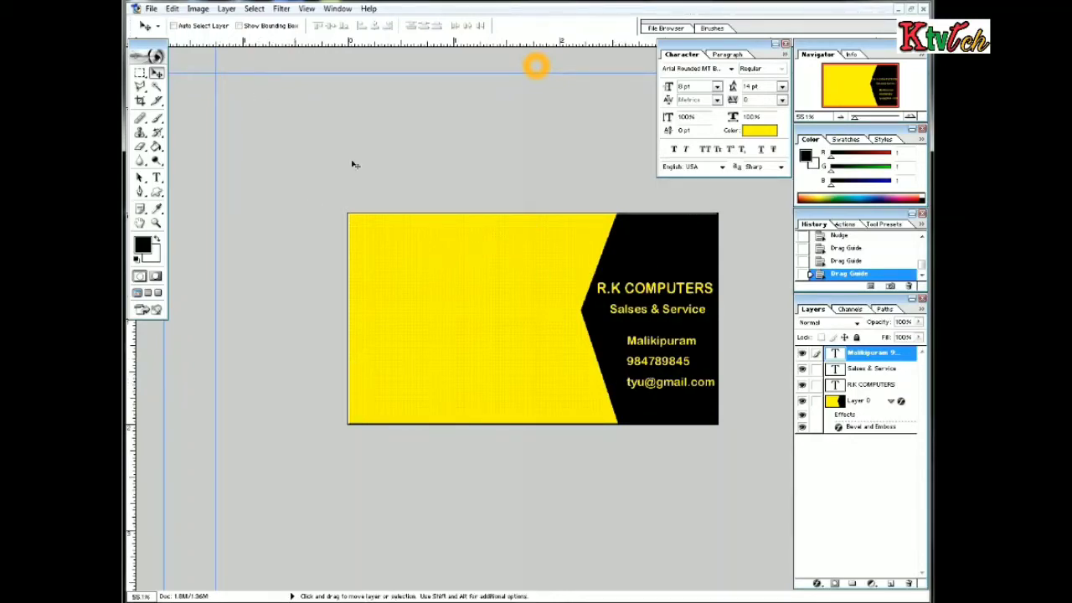
pyautogui.click(158, 193)
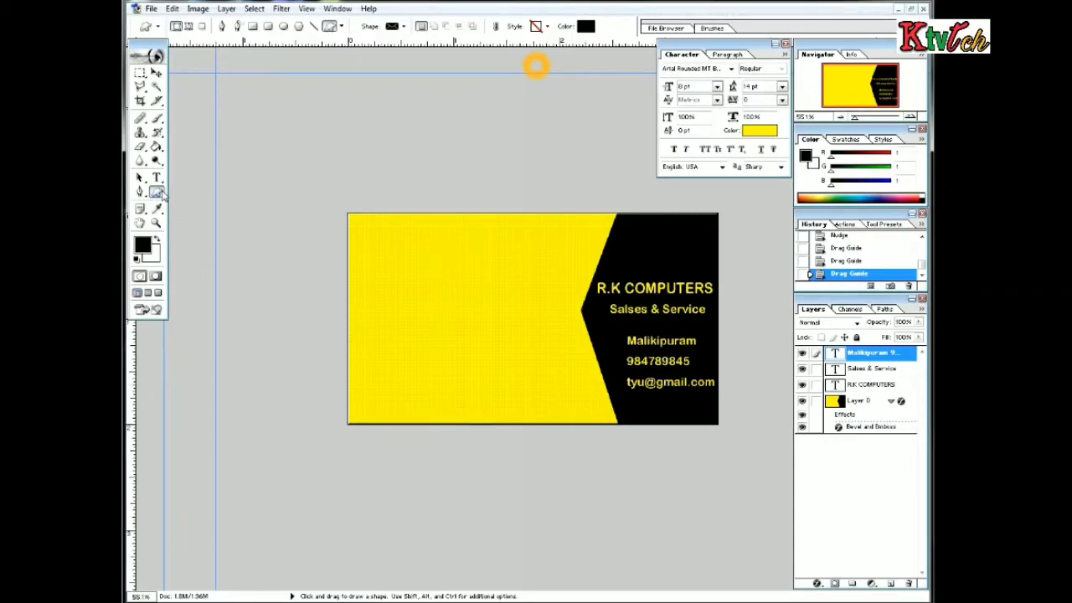
# - Replace the custom shapes with the All set and pick the house shape
pyautogui.click(404, 27)
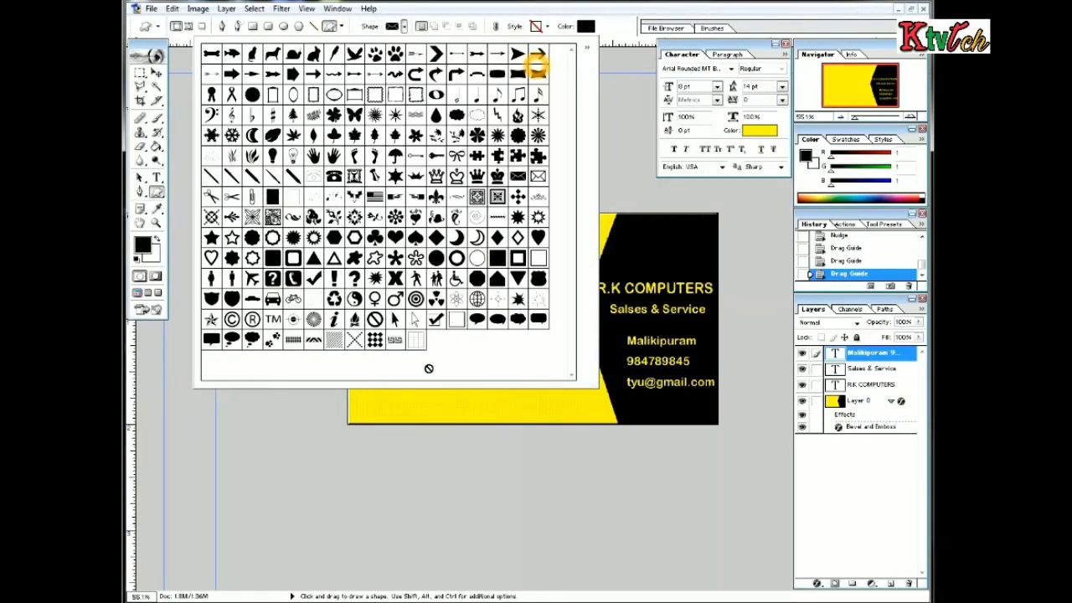
pyautogui.click(588, 53)
pyautogui.click(639, 249)
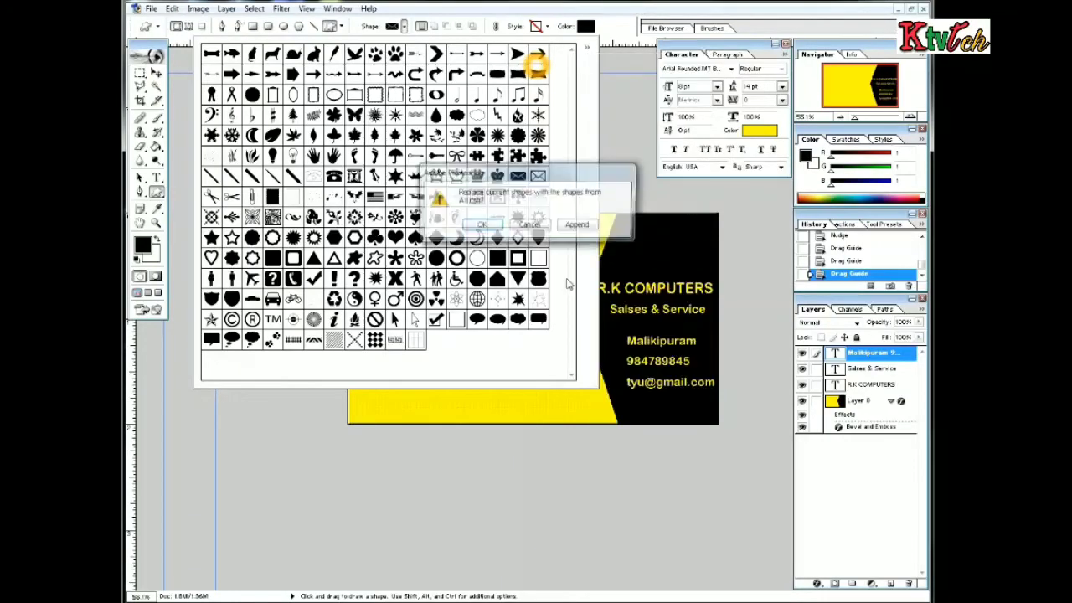
pyautogui.click(482, 225)
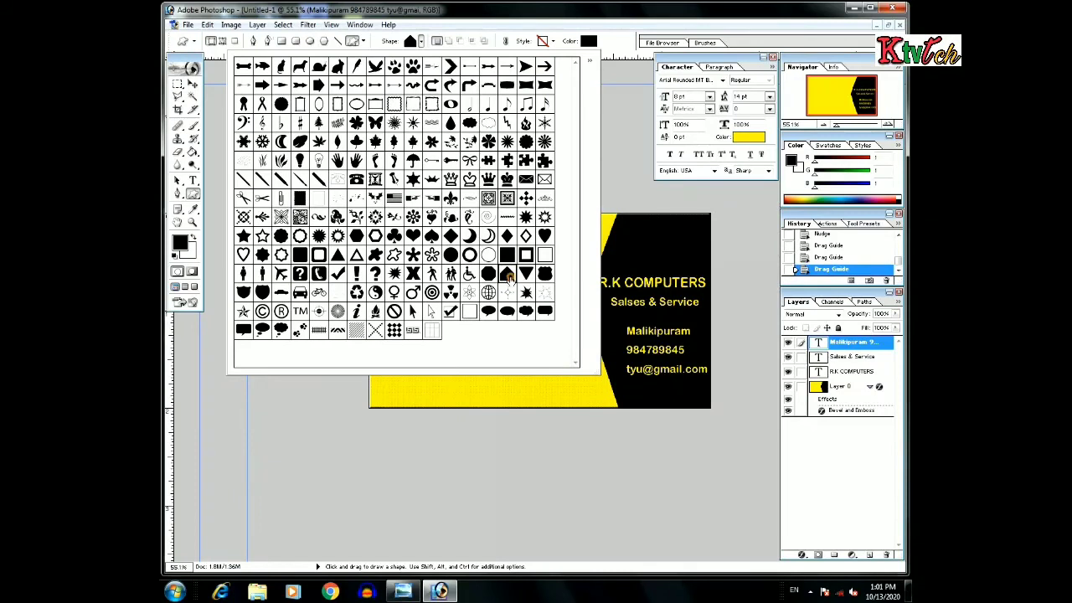
pyautogui.click(508, 279)
pyautogui.click(189, 25)
# - Create a new blank document and draw a black house icon in it
pyautogui.click(207, 38)
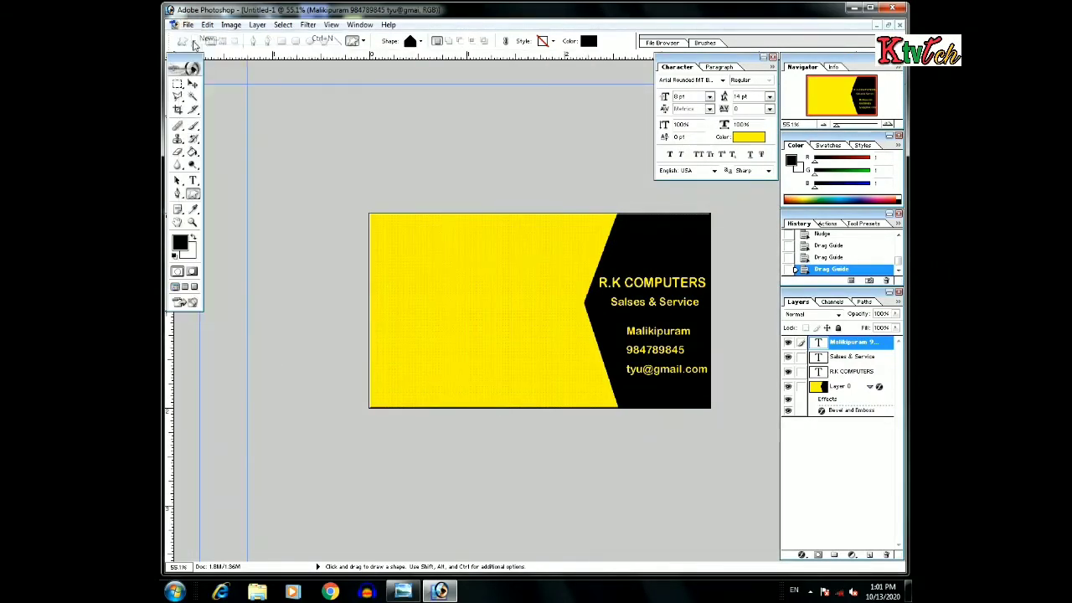
pyautogui.click(631, 222)
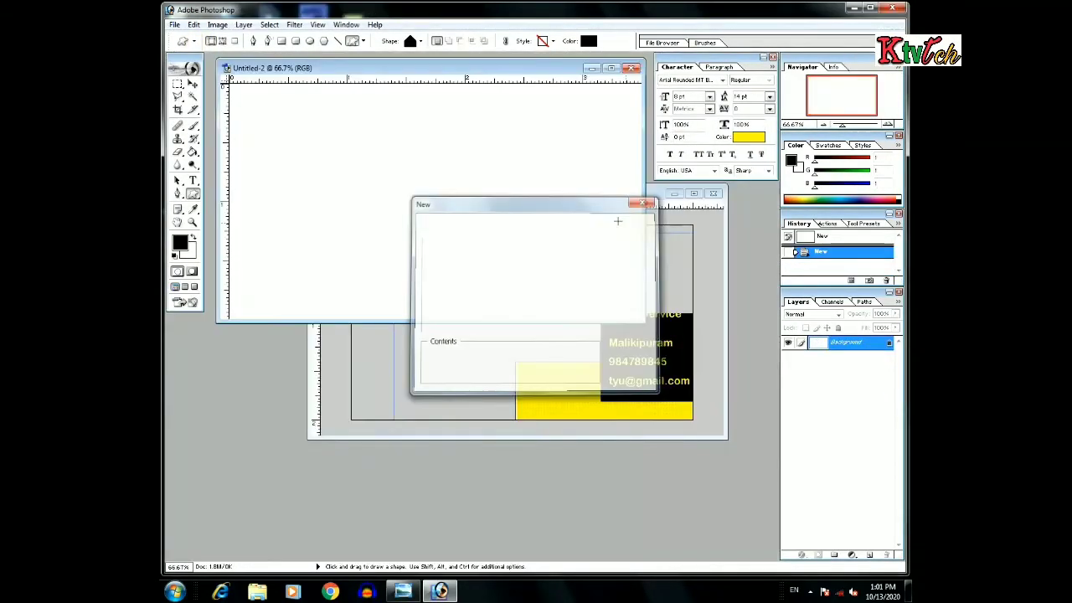
pyautogui.moveTo(434, 84); pyautogui.dragTo(515, 250)
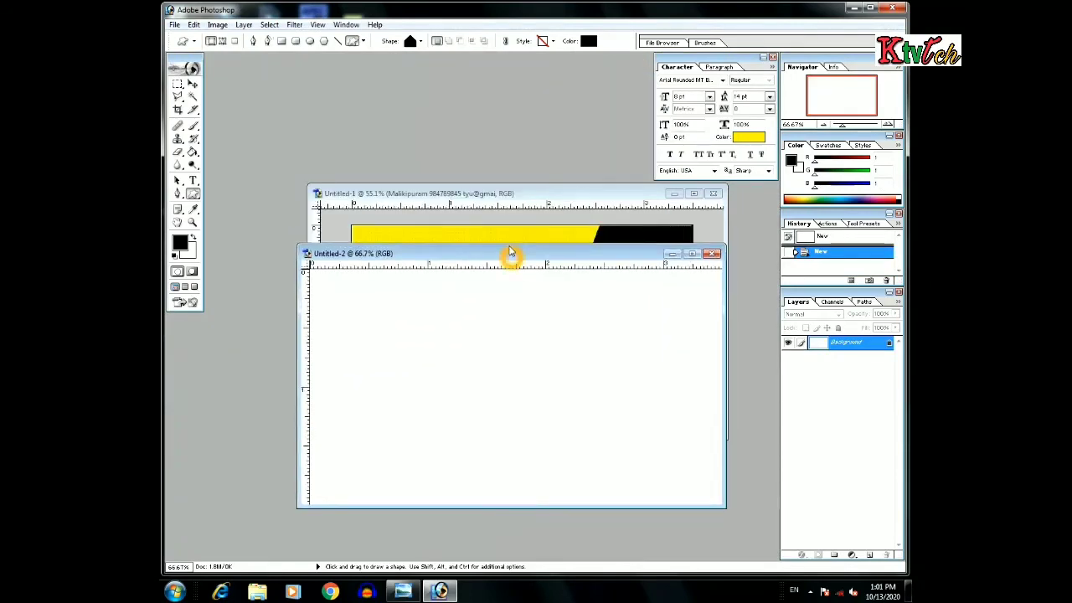
pyautogui.click(423, 42)
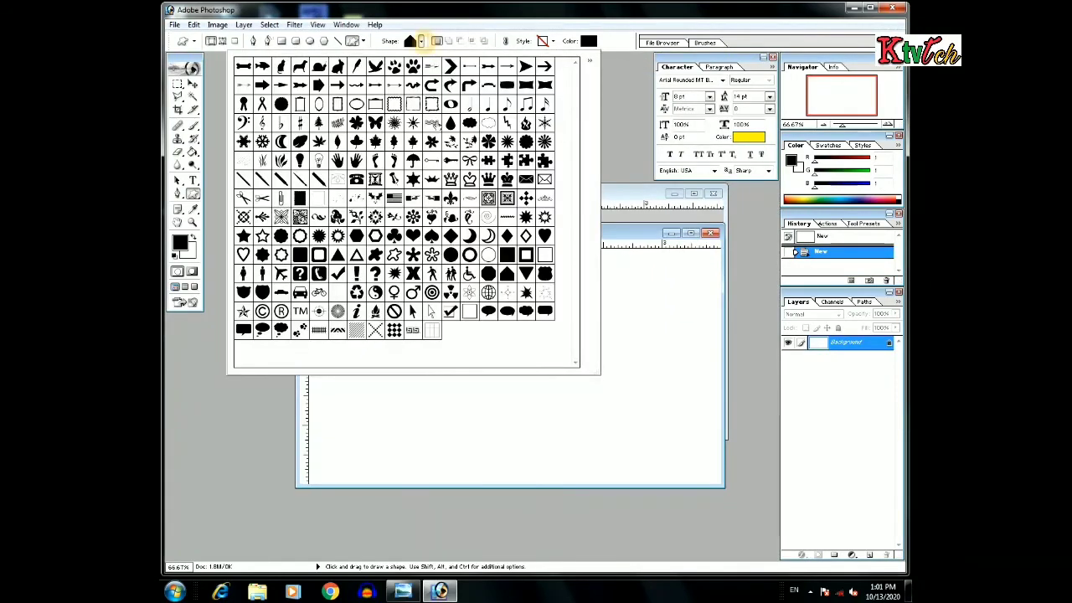
pyautogui.click(506, 276)
pyautogui.moveTo(634, 302); pyautogui.dragTo(660, 332)
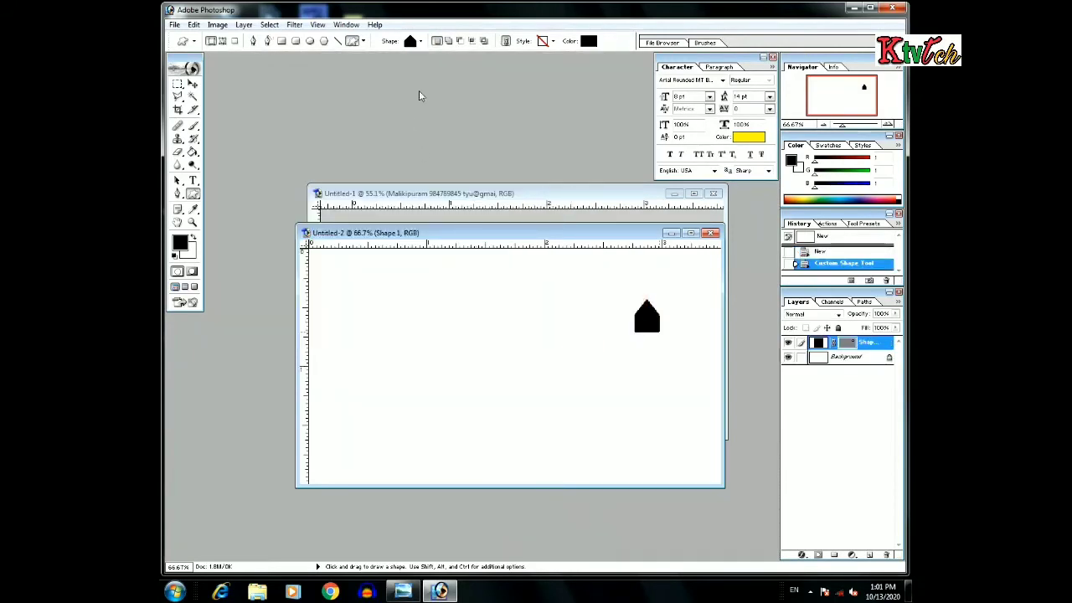
# - Draw a black phone icon and an envelope icon, then move the new document aside
pyautogui.click(422, 42)
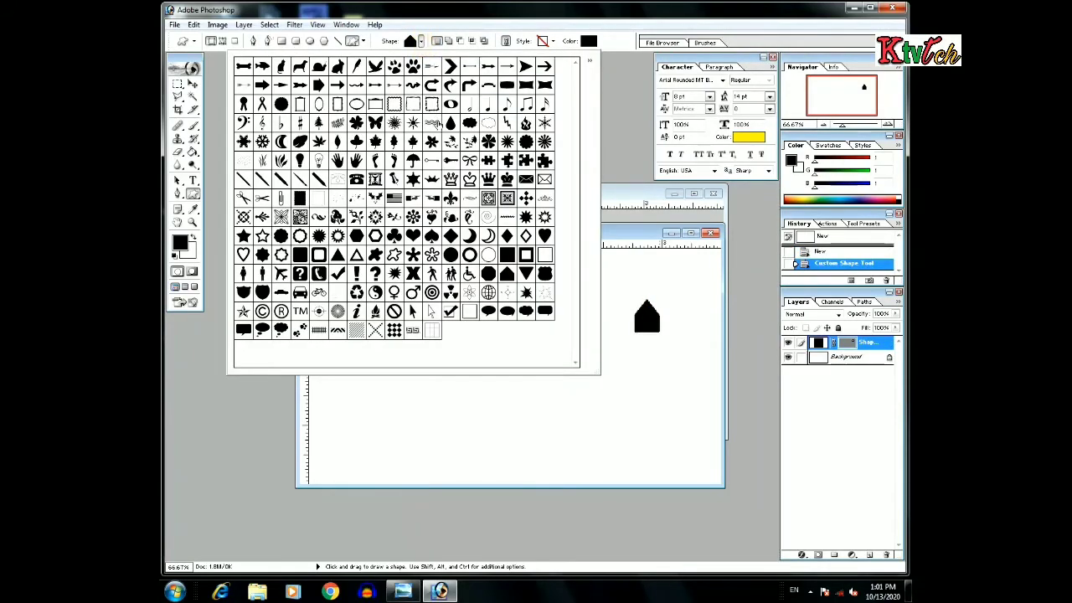
pyautogui.click(319, 274)
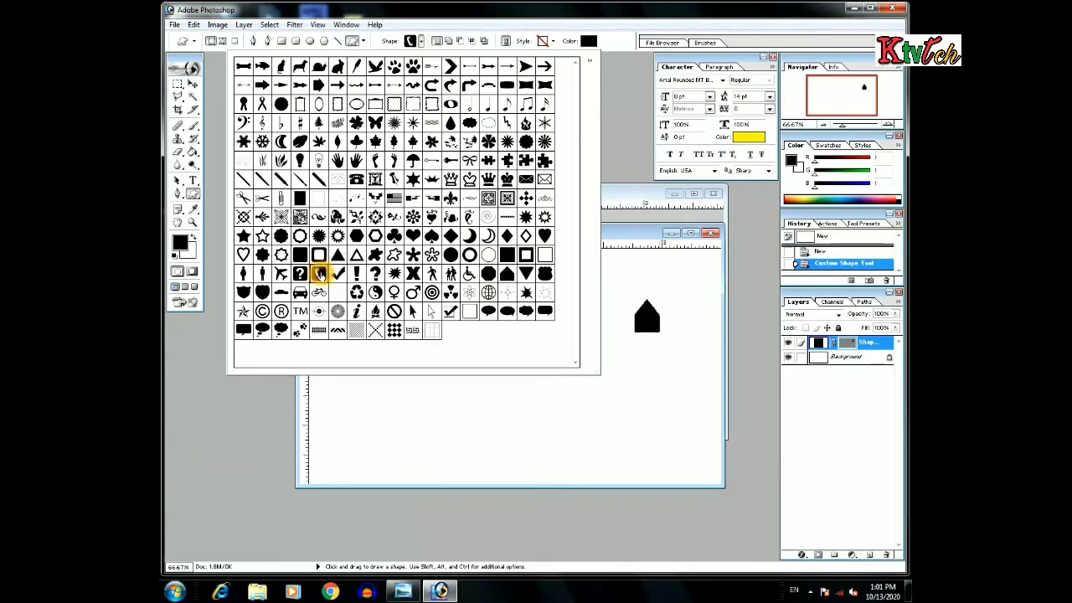
pyautogui.click(613, 397)
pyautogui.moveTo(660, 385); pyautogui.dragTo(668, 408)
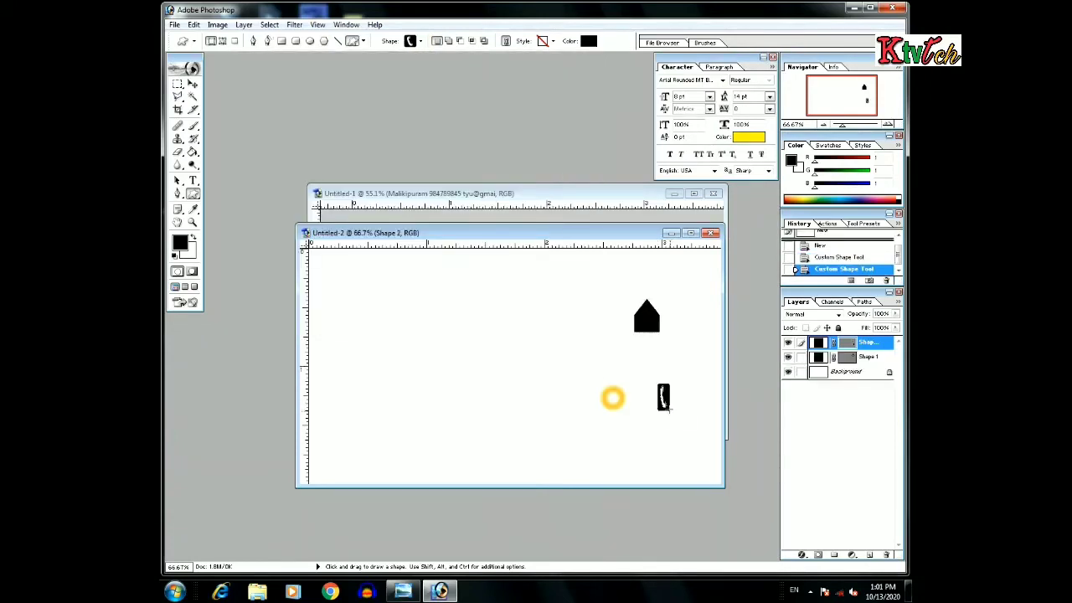
pyautogui.click(421, 41)
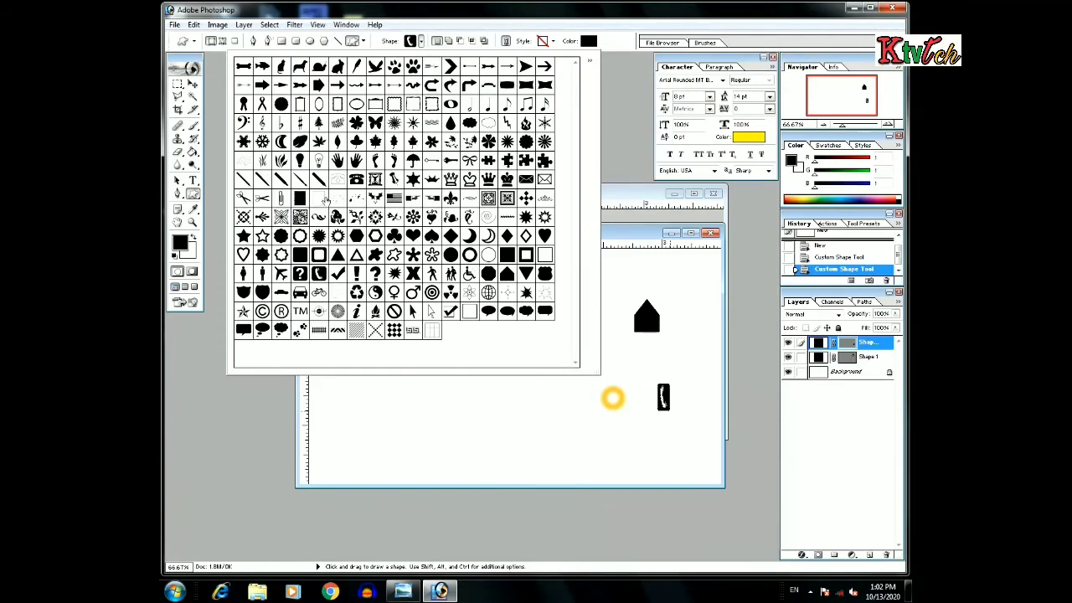
pyautogui.scroll(-1, 613, 398)
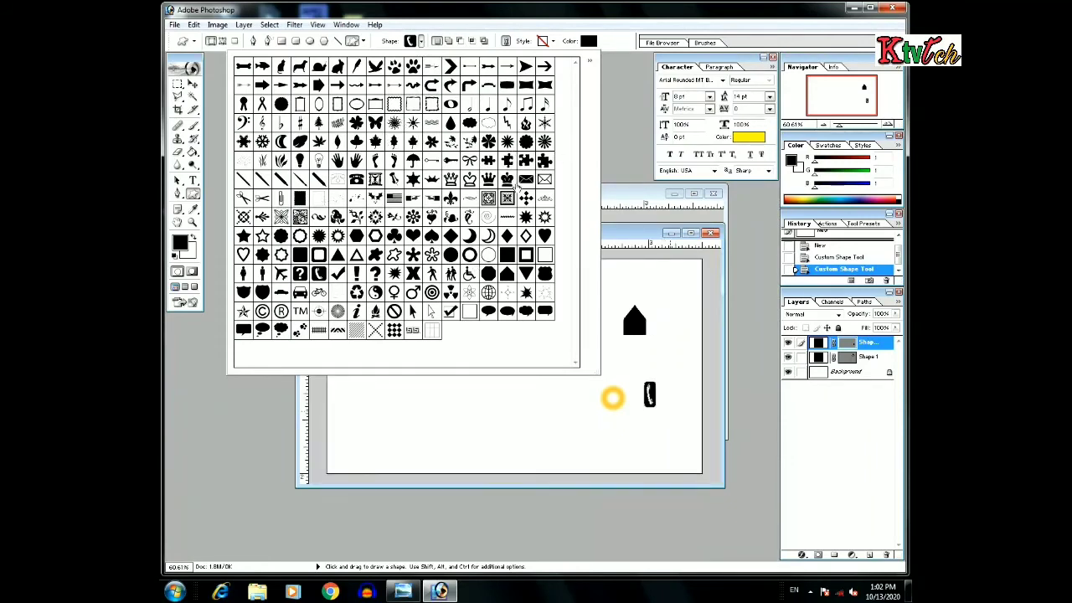
pyautogui.click(526, 179)
pyautogui.moveTo(544, 401); pyautogui.dragTo(574, 419)
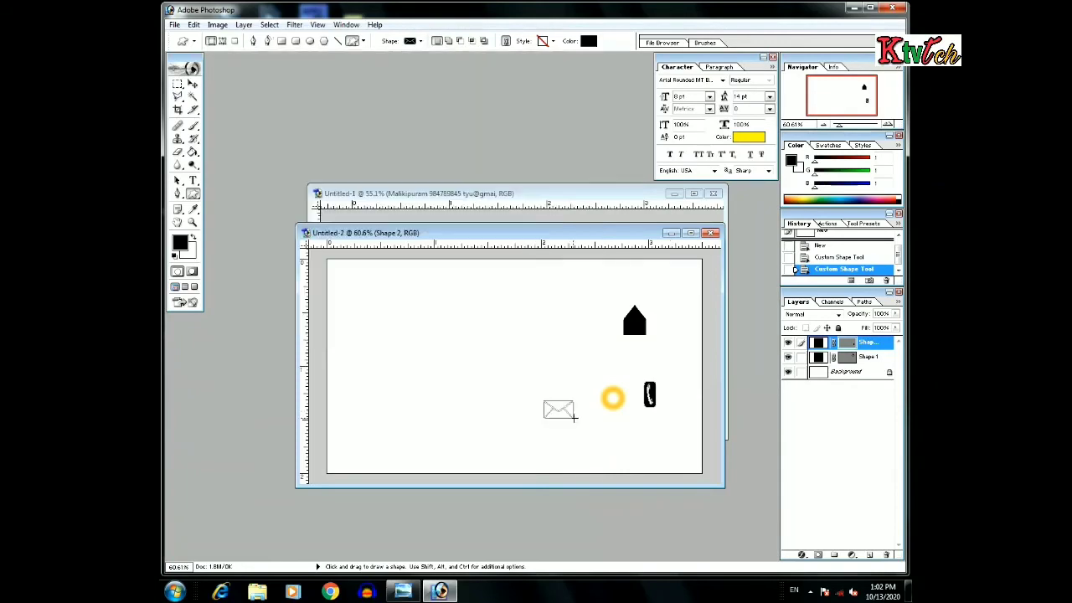
pyautogui.moveTo(612, 235); pyautogui.dragTo(408, 242)
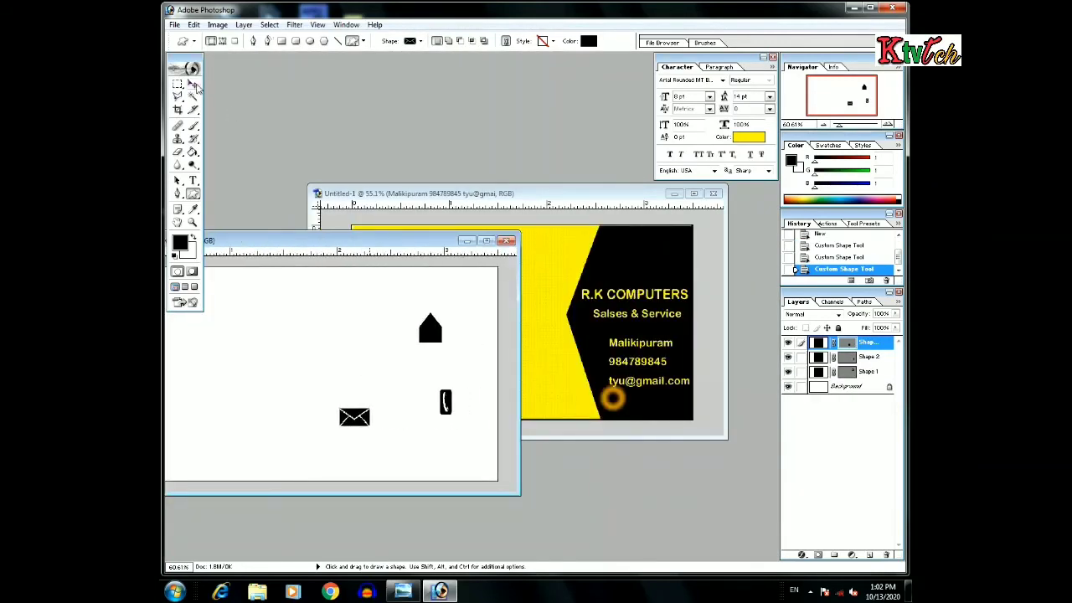
pyautogui.click(192, 84)
# - Move the envelope and house icons left and scale the house down to about 72%
pyautogui.moveTo(427, 333); pyautogui.dragTo(414, 343)
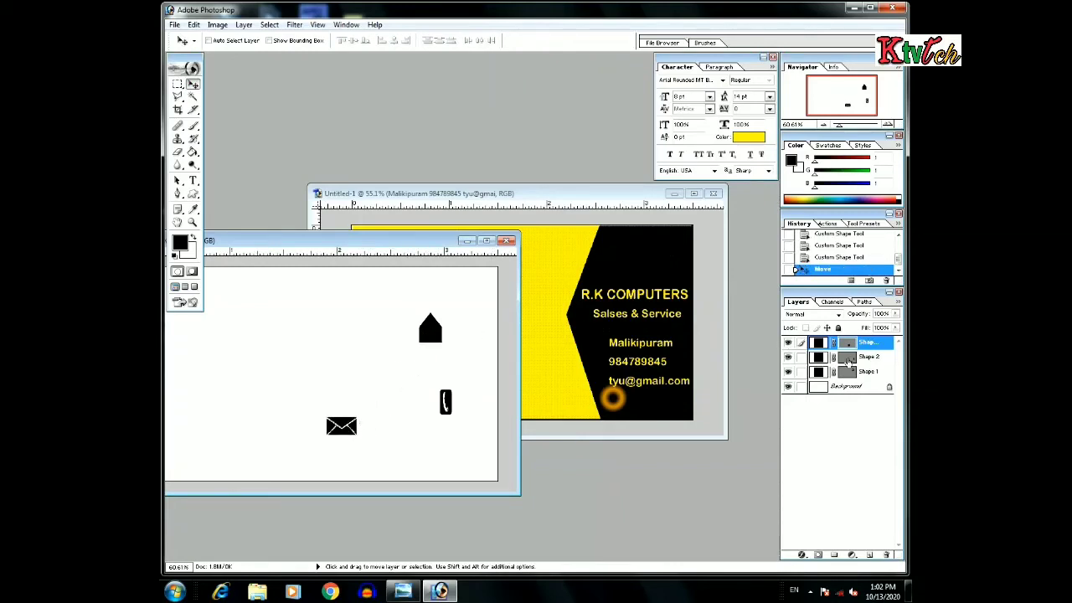
pyautogui.click(868, 372)
pyautogui.moveTo(429, 335); pyautogui.dragTo(400, 336)
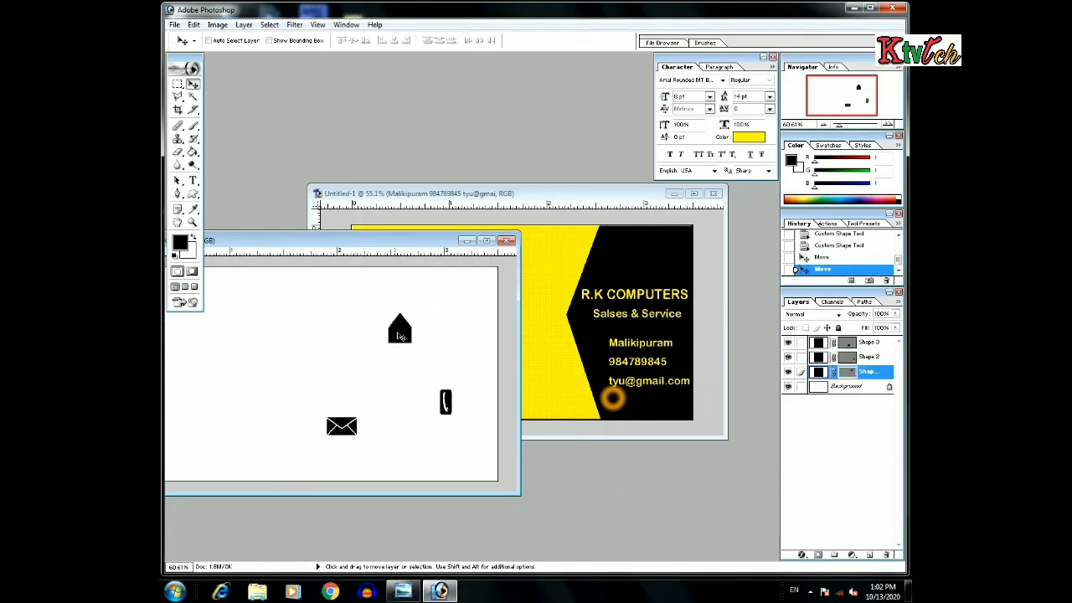
pyautogui.press('a')
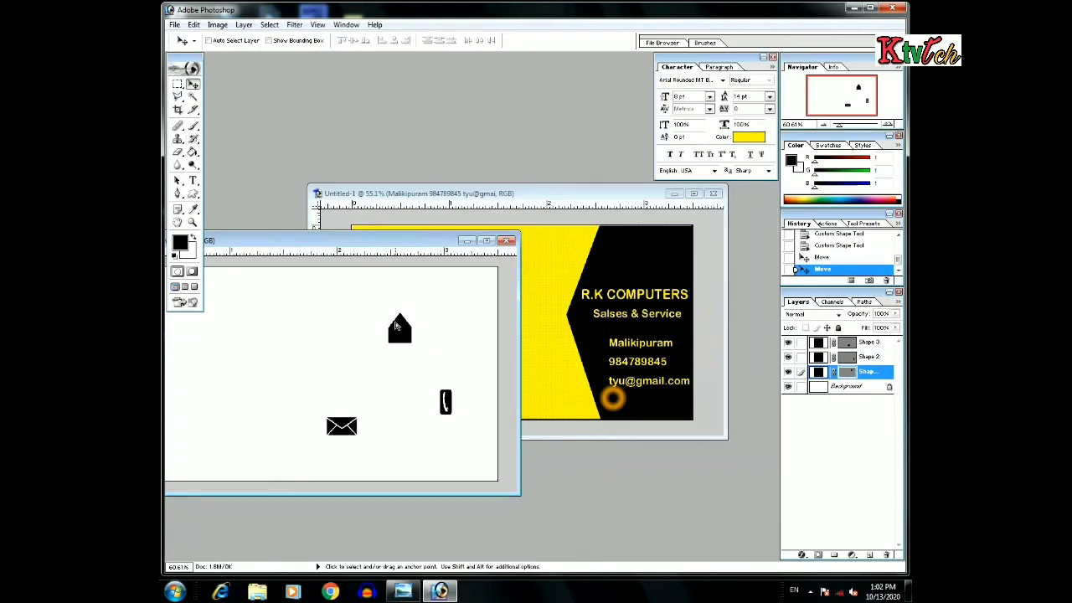
pyautogui.hotkey('ctrl', 't')
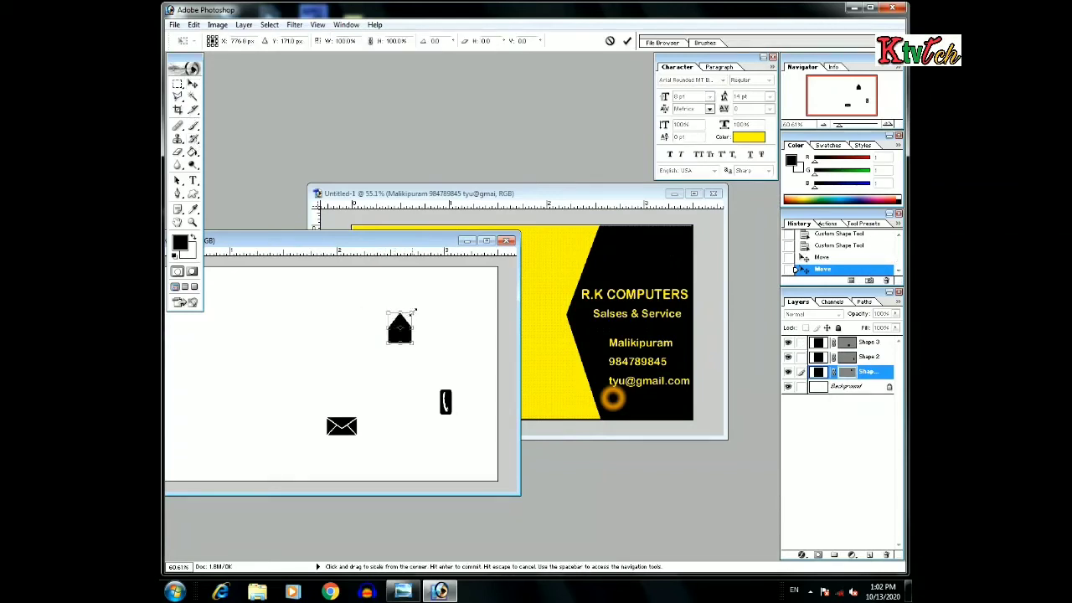
pyautogui.moveTo(412, 312); pyautogui.dragTo(407, 319)
pyautogui.press('Return')
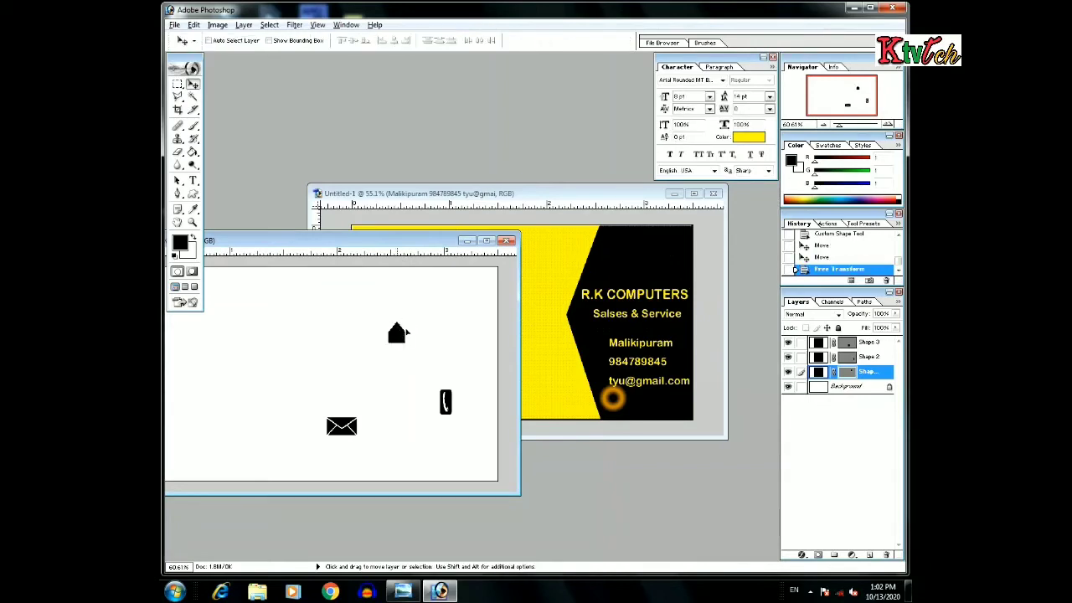
# - Scale the house icon further to about 62% and move it right
pyautogui.moveTo(397, 334); pyautogui.dragTo(410, 335)
pyautogui.hotkey('ctrl', 't')
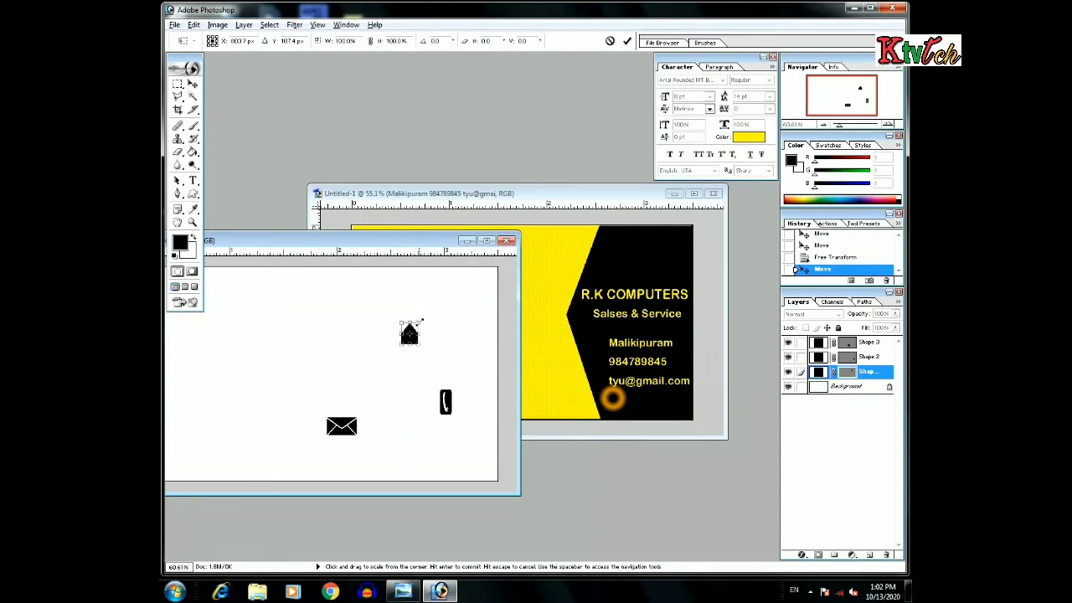
pyautogui.moveTo(421, 321); pyautogui.dragTo(414, 332)
pyautogui.press('Return')
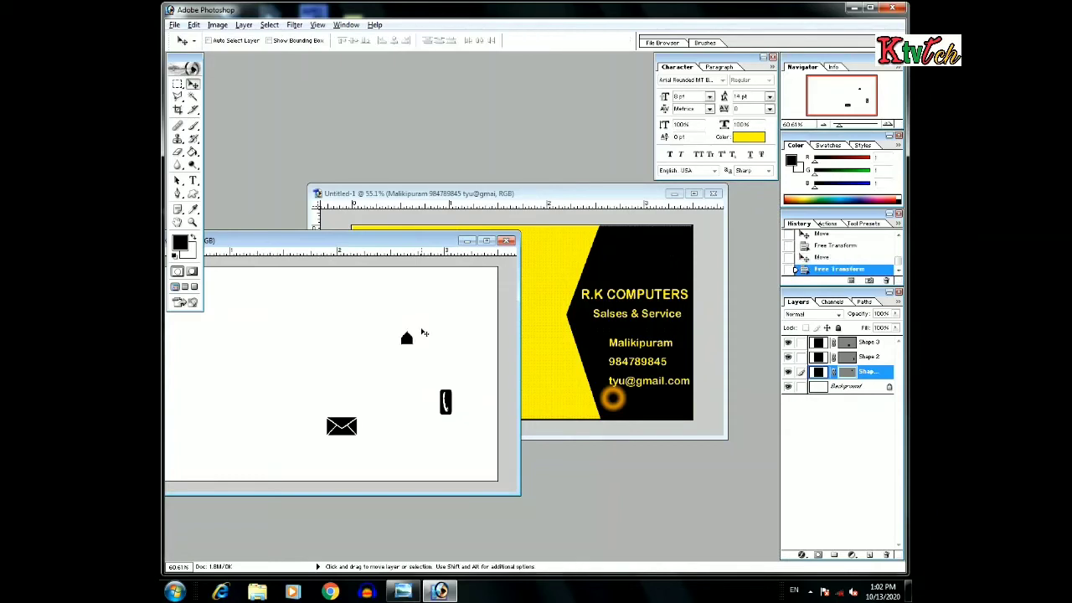
pyautogui.moveTo(427, 342); pyautogui.dragTo(442, 344)
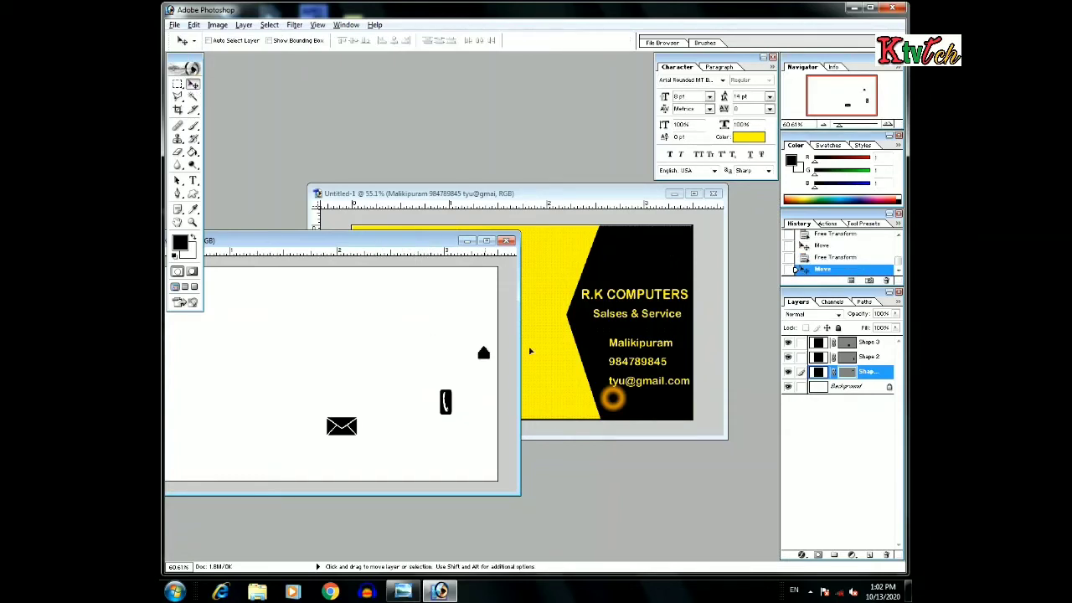
# - Drag the house icon into the card document, beside the address line
pyautogui.moveTo(432, 343); pyautogui.dragTo(596, 343)
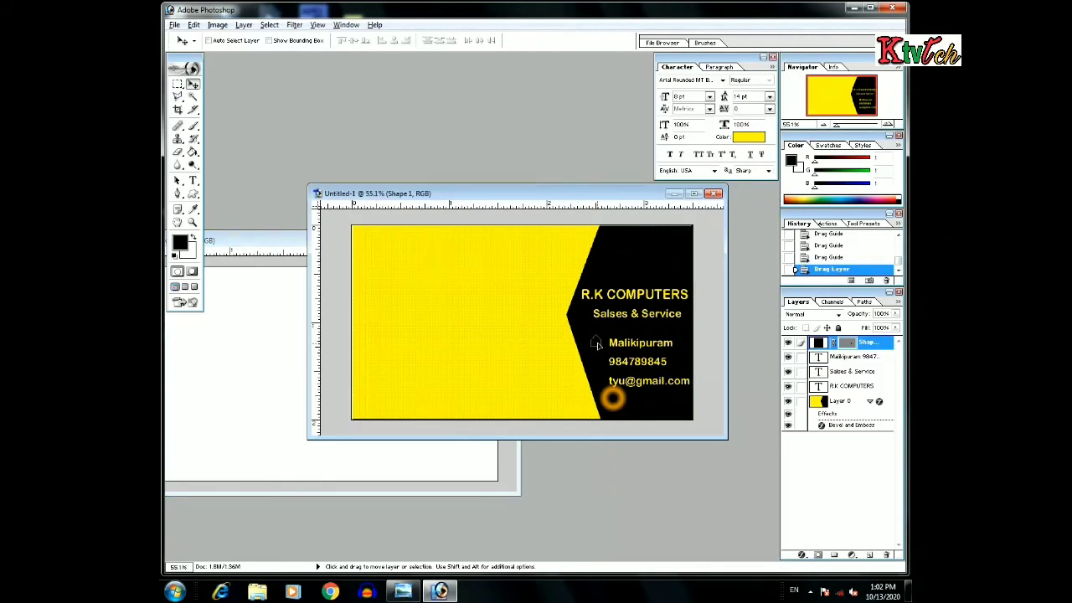
pyautogui.moveTo(602, 345); pyautogui.dragTo(602, 346)
pyautogui.click(193, 194)
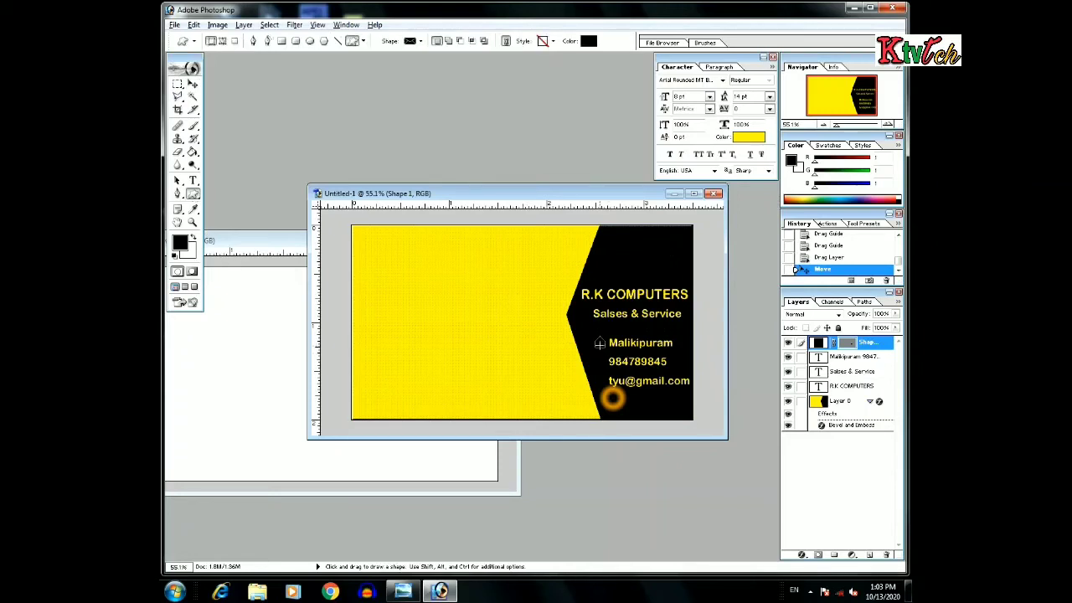
# - Try several preset styles on the house icon, settling on the gold satin style
pyautogui.click(545, 40)
pyautogui.click(581, 86)
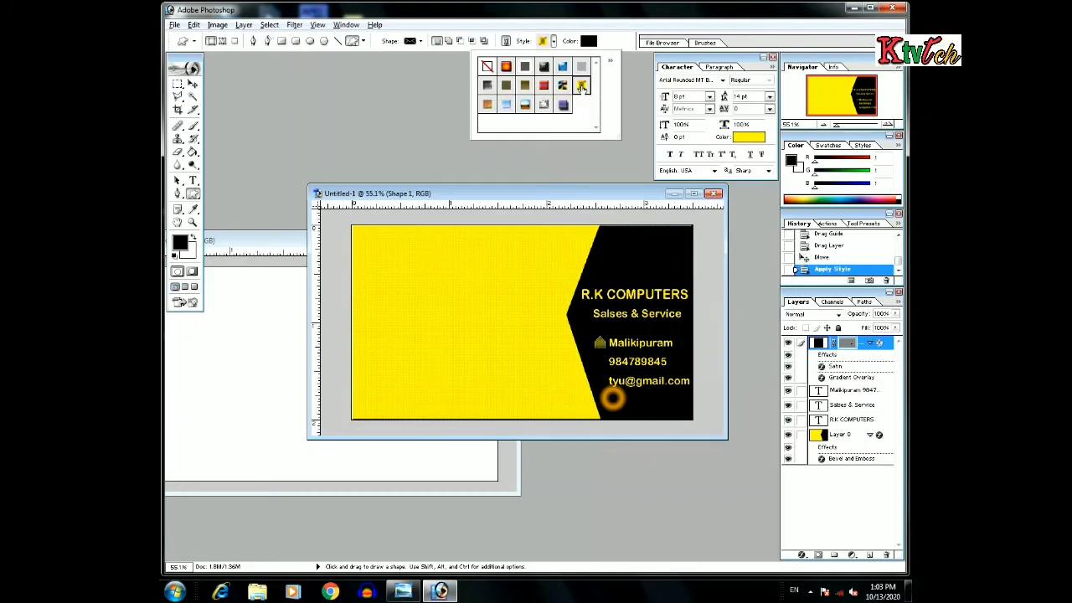
pyautogui.click(544, 67)
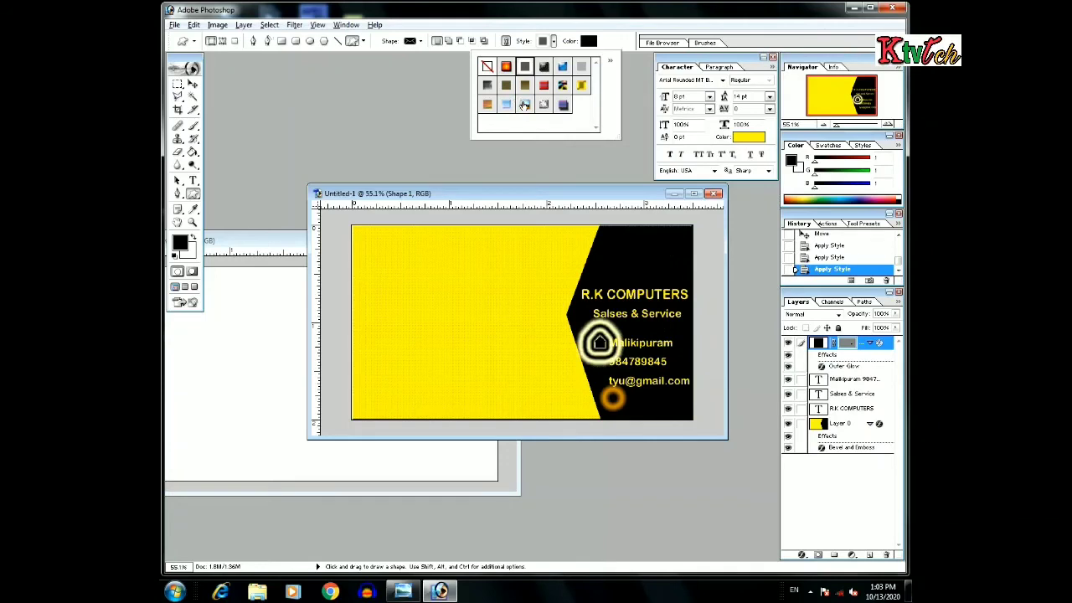
pyautogui.click(506, 103)
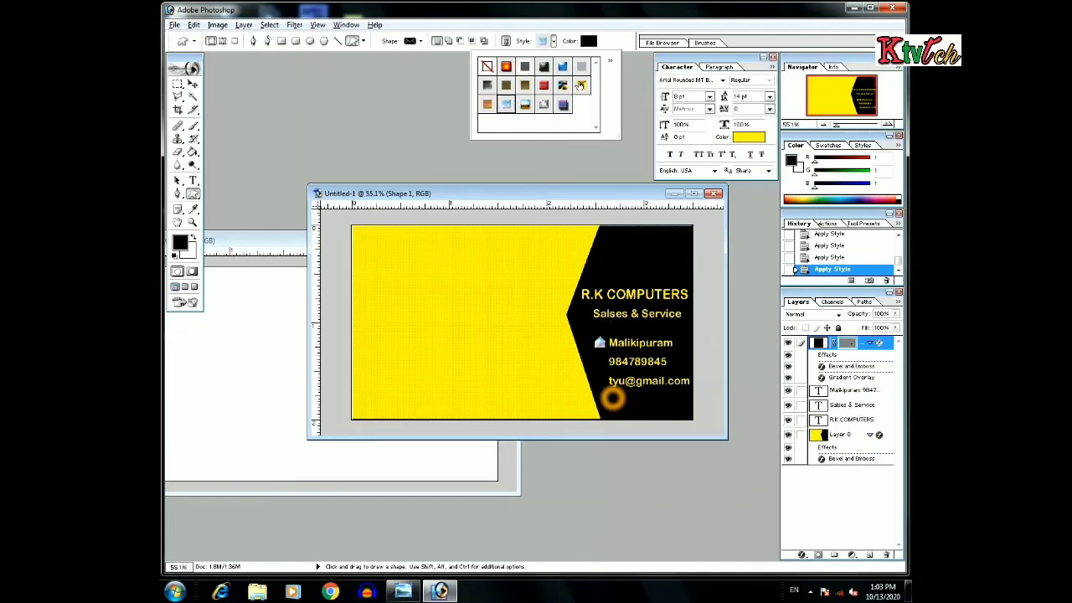
pyautogui.click(581, 85)
# - Make the house icon solid card yellow with No Style applied
pyautogui.press('i')
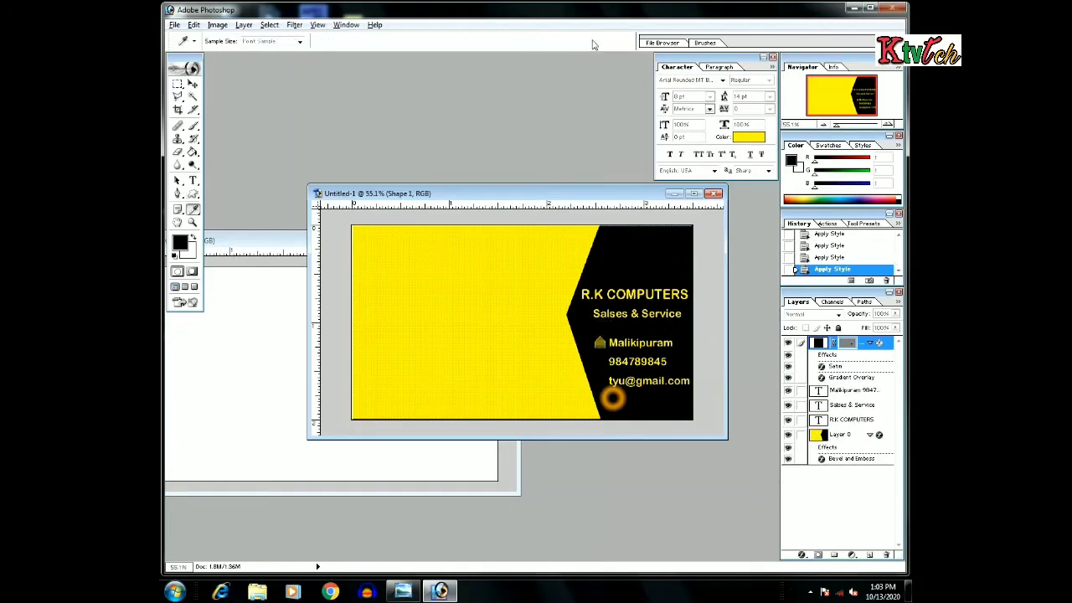
pyautogui.click(505, 297)
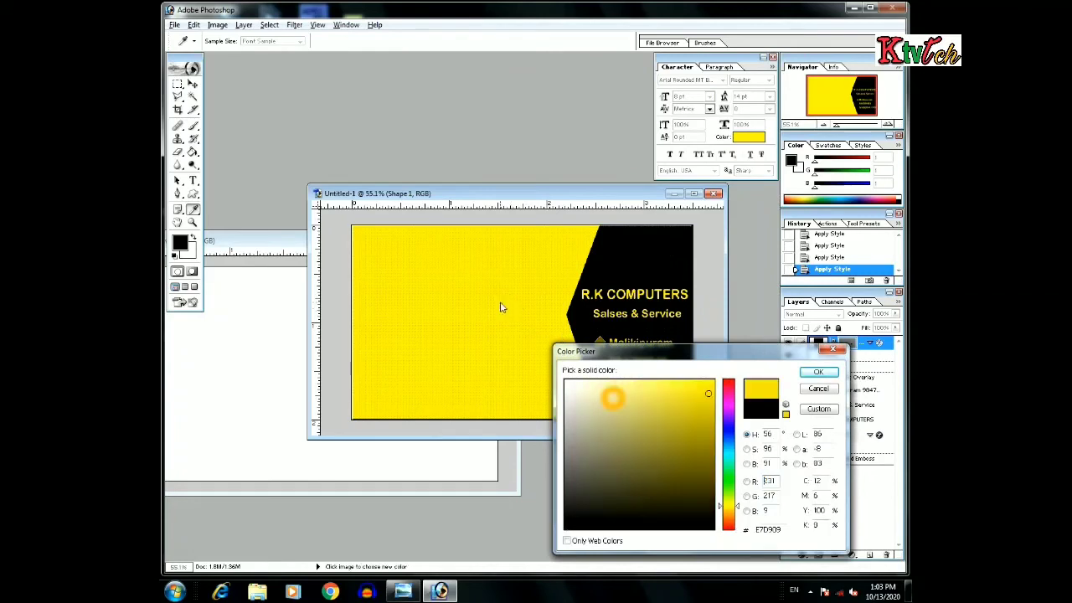
pyautogui.click(820, 374)
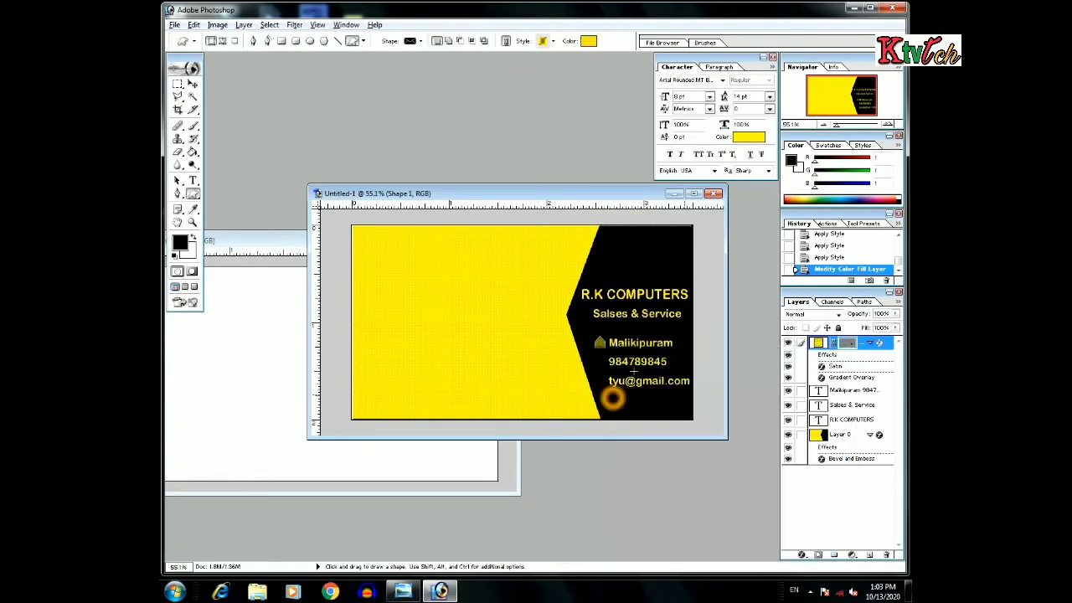
pyautogui.click(553, 41)
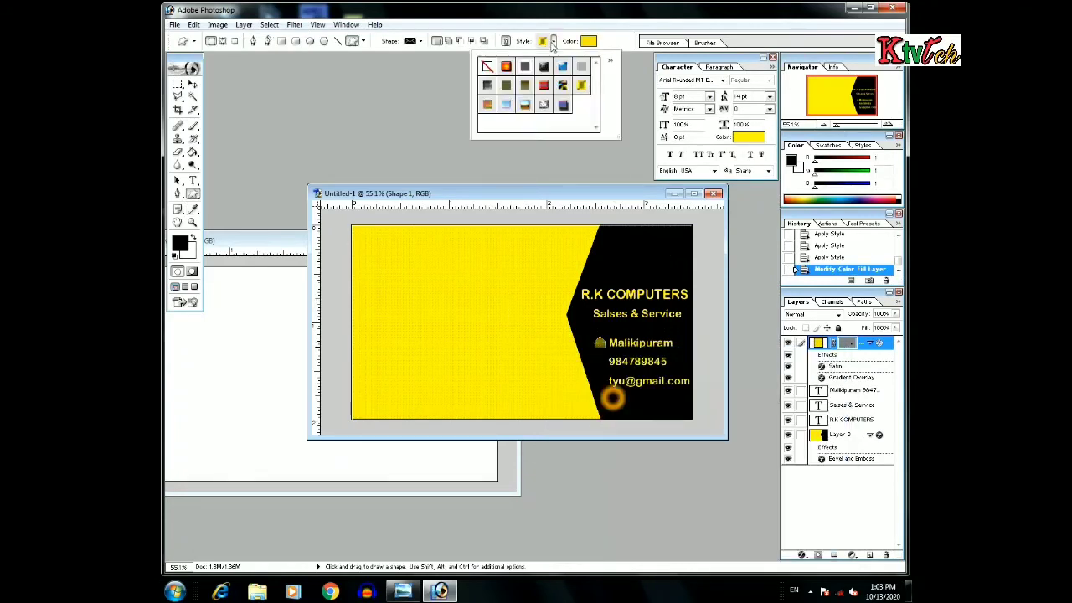
pyautogui.click(487, 67)
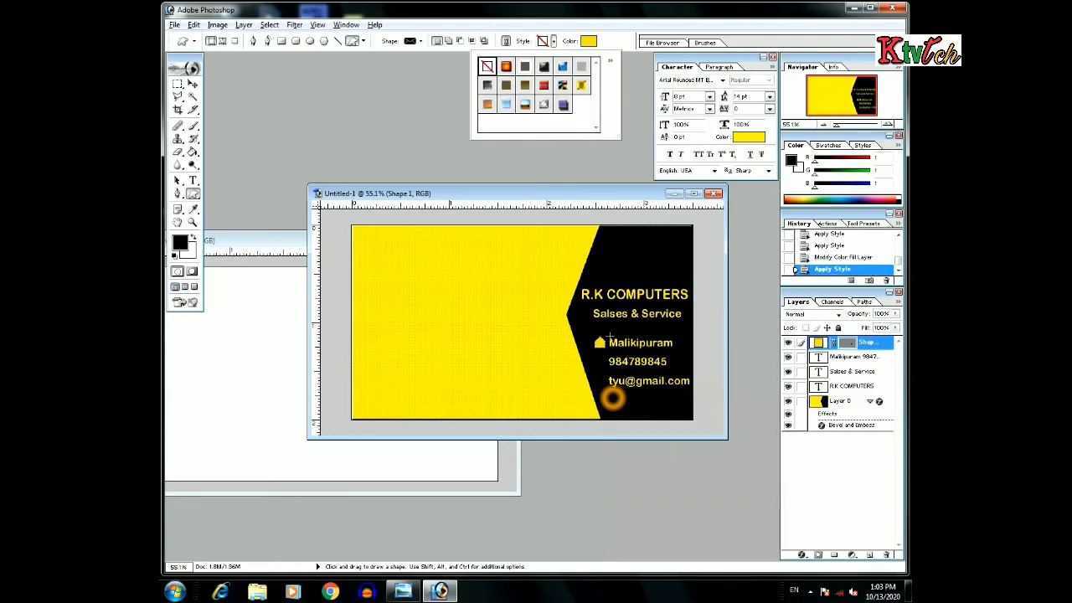
pyautogui.click(553, 41)
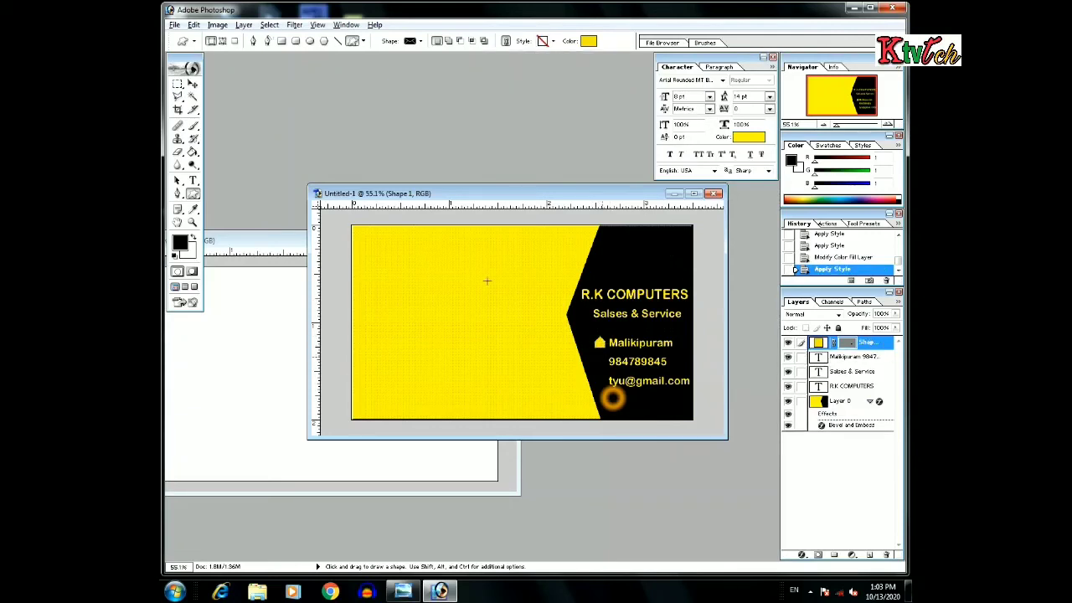
# - Scale the house icon down to about 75% of its size
pyautogui.click(193, 85)
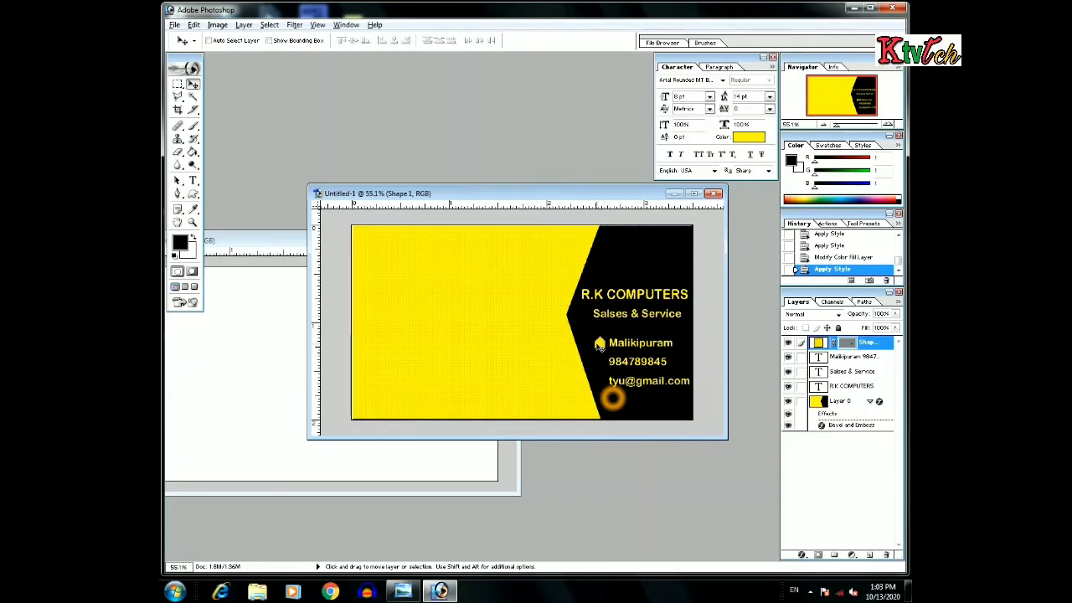
pyautogui.press('a')
pyautogui.hotkey('ctrl', 't')
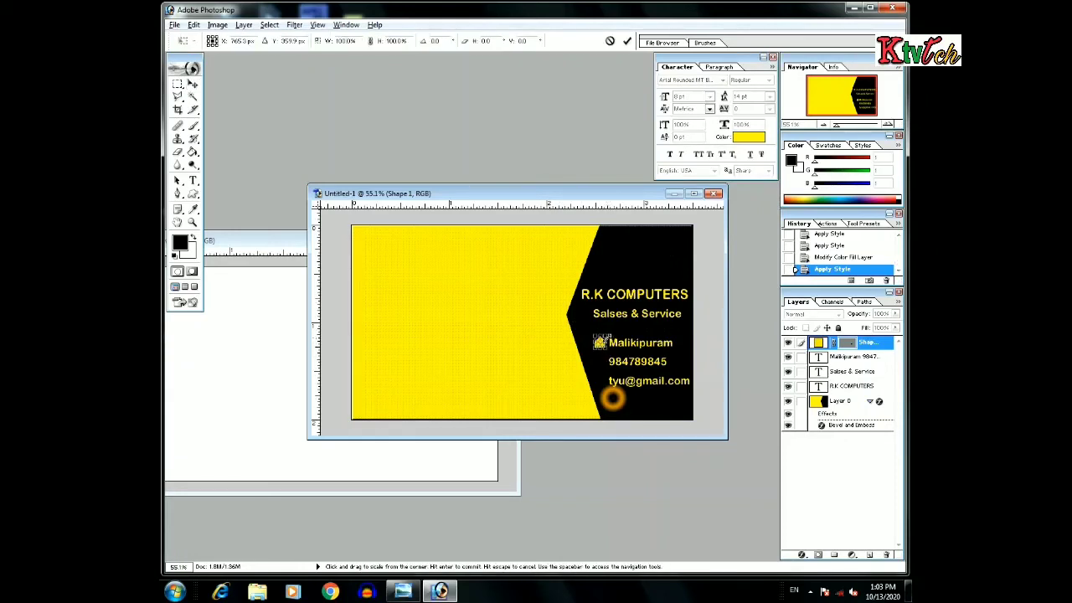
pyautogui.moveTo(609, 334); pyautogui.dragTo(606, 337)
pyautogui.press('Return')
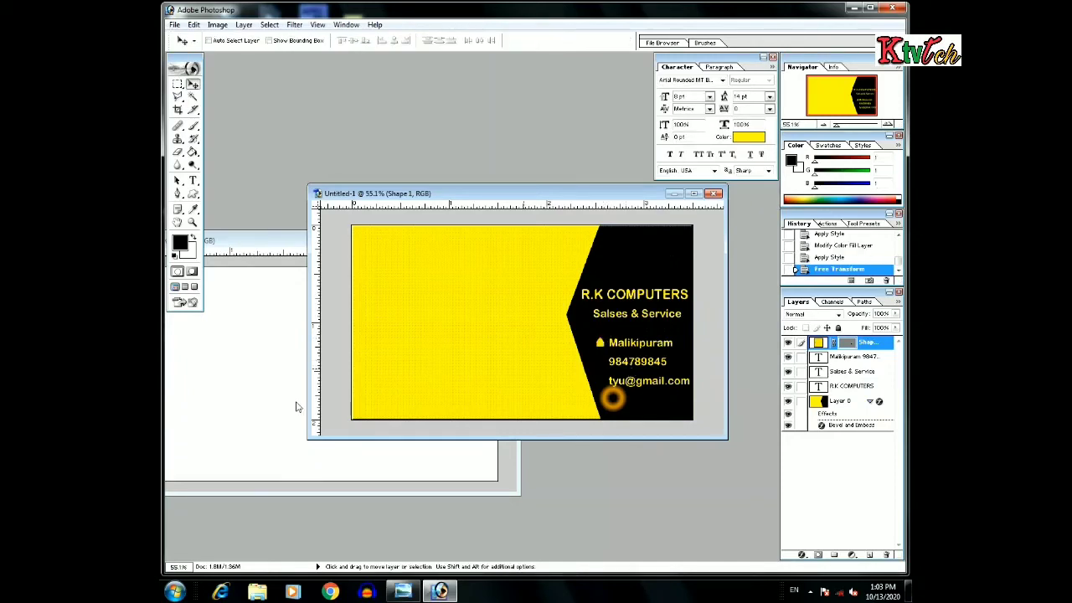
pyautogui.click(234, 407)
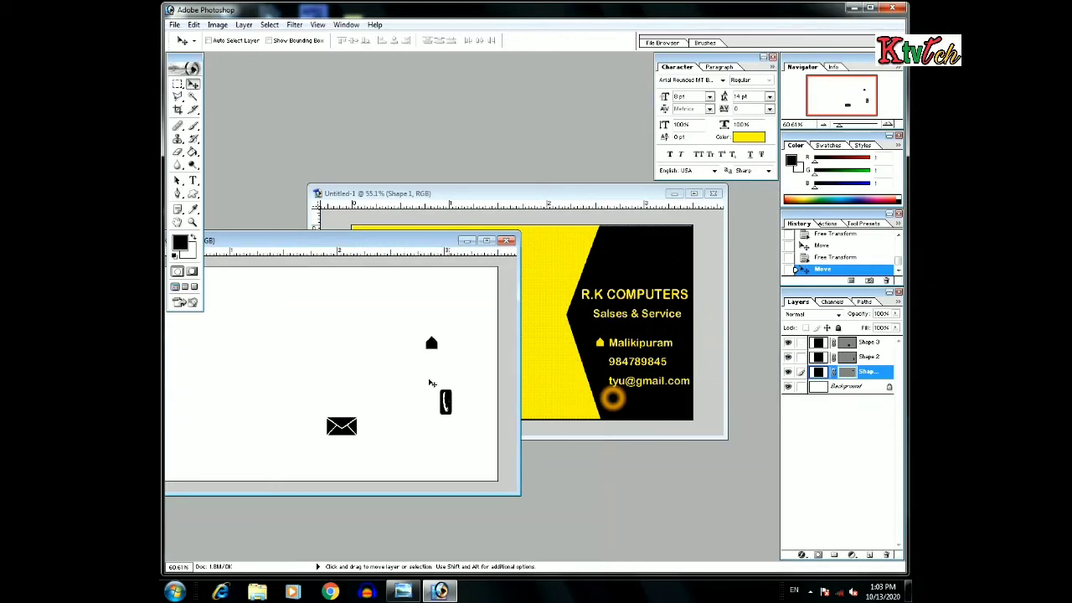
# - Shrink the phone icon (Shape 2) to about 60% height in the icons document
pyautogui.click(866, 358)
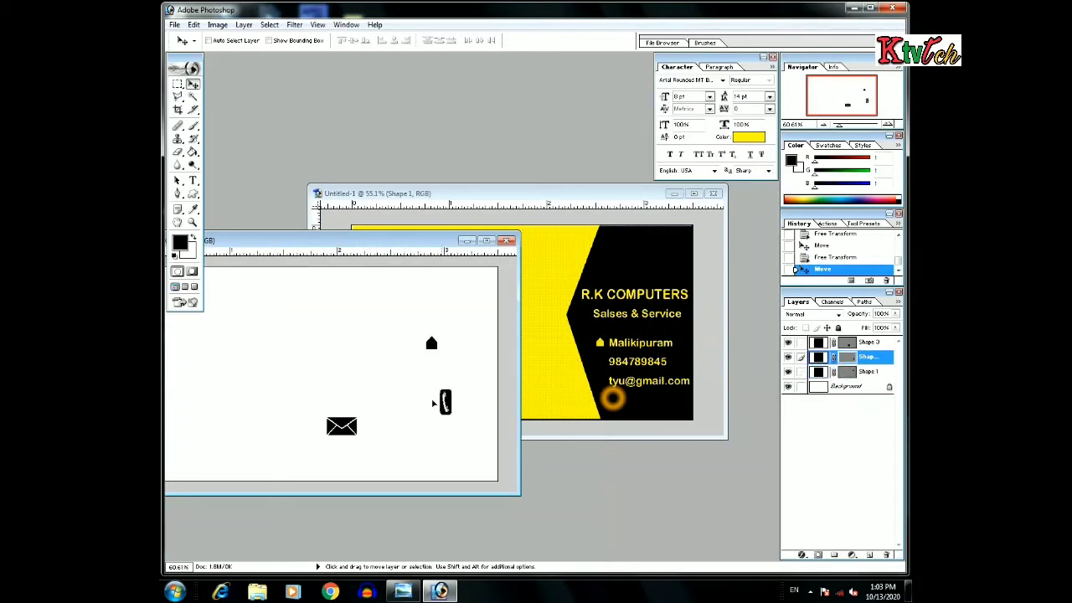
pyautogui.moveTo(434, 404); pyautogui.dragTo(418, 393)
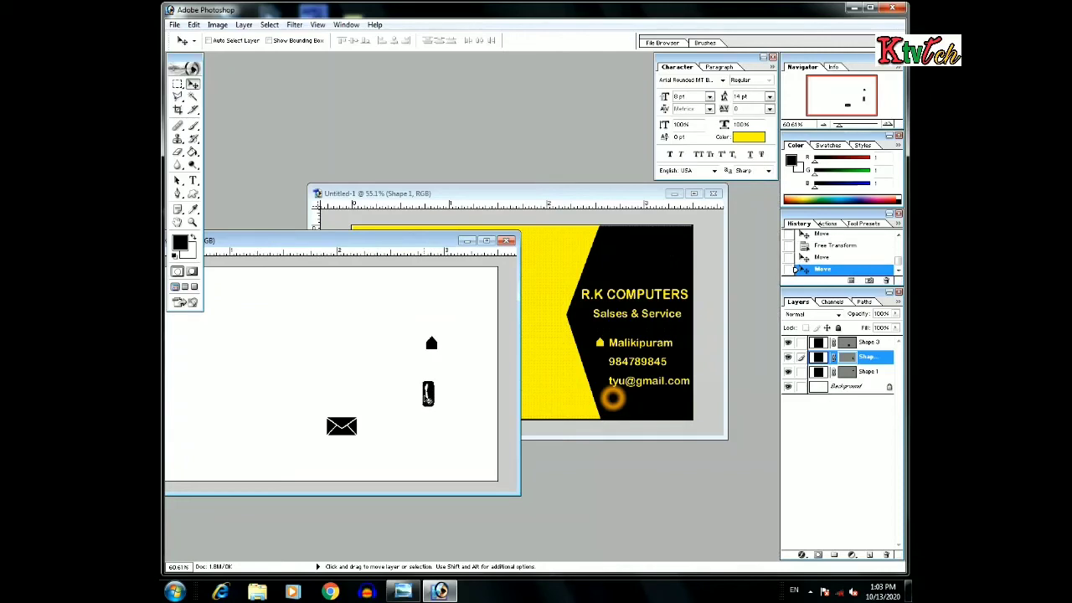
pyautogui.press('a')
pyautogui.hotkey('ctrl', 't')
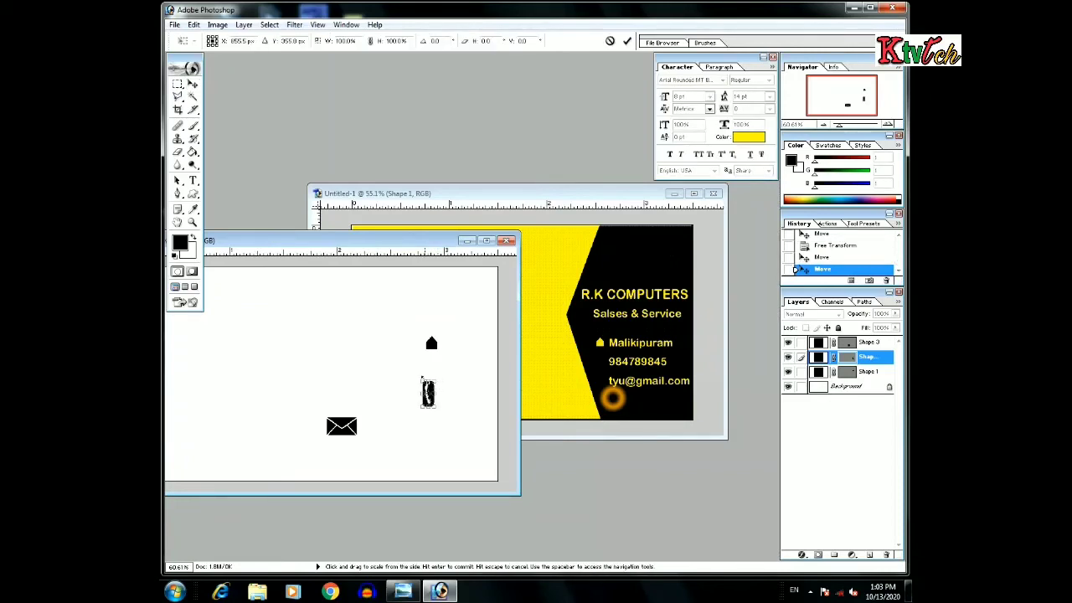
pyautogui.moveTo(427, 378); pyautogui.dragTo(427, 389)
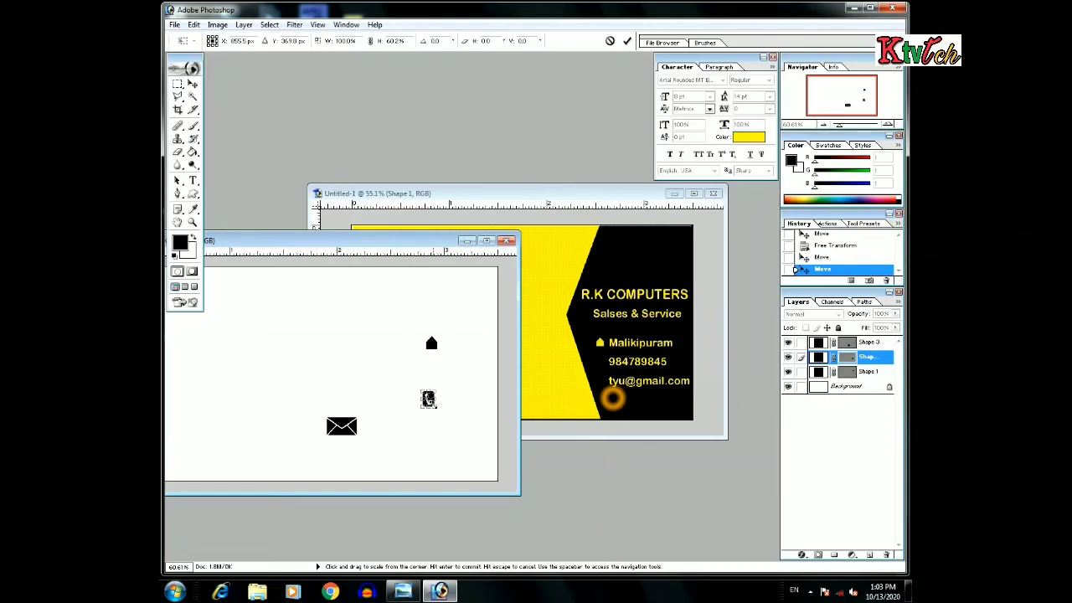
pyautogui.moveTo(434, 408); pyautogui.dragTo(432, 406)
pyautogui.press('Return')
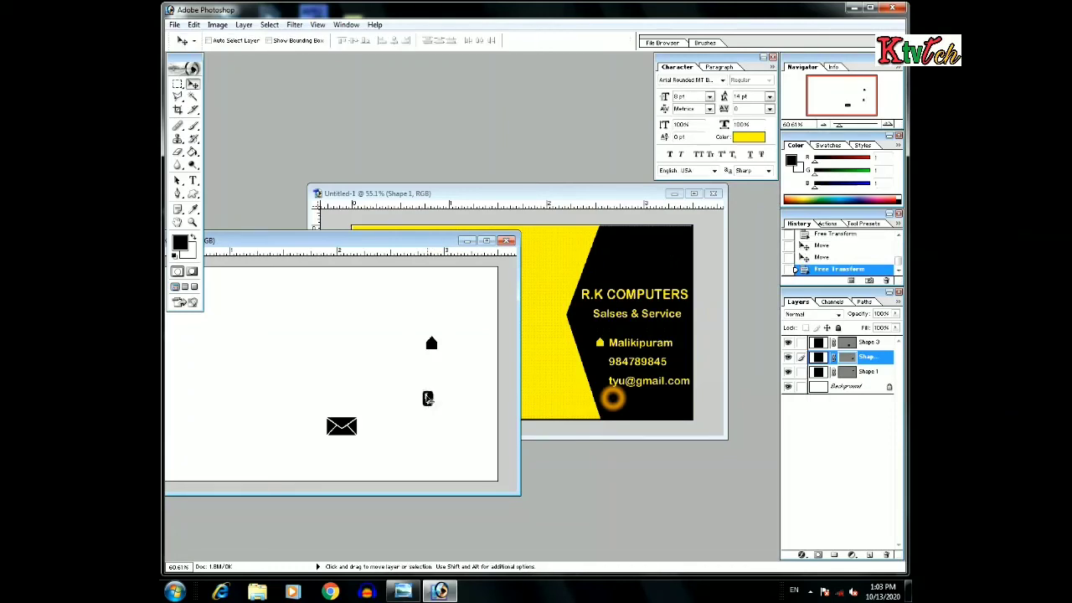
# - Place the phone icon beside the card's phone number and colour it yellow
pyautogui.moveTo(450, 396); pyautogui.dragTo(601, 368)
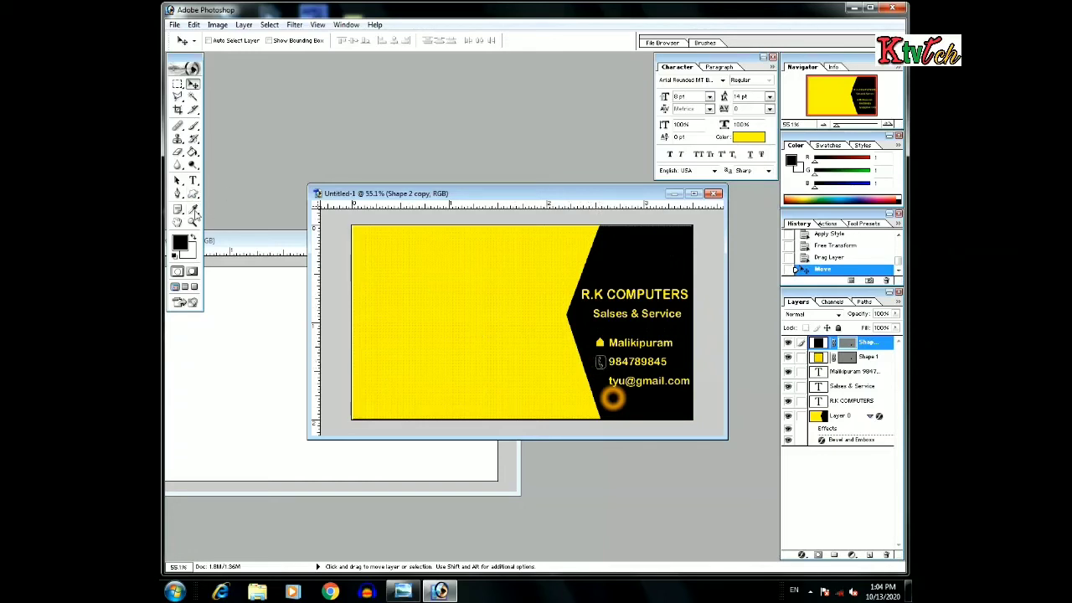
pyautogui.click(193, 195)
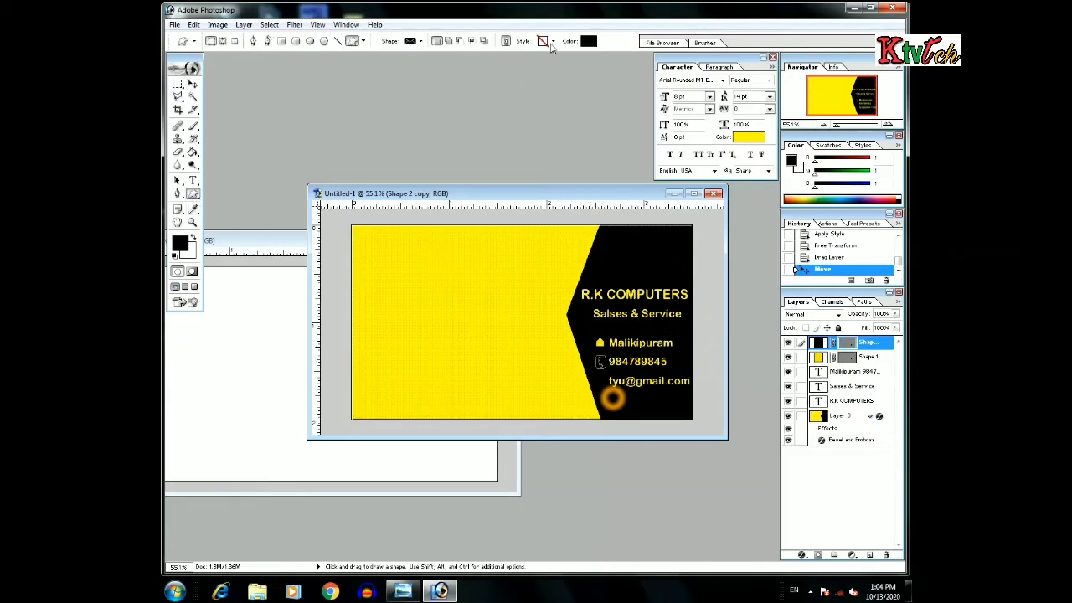
pyautogui.click(589, 41)
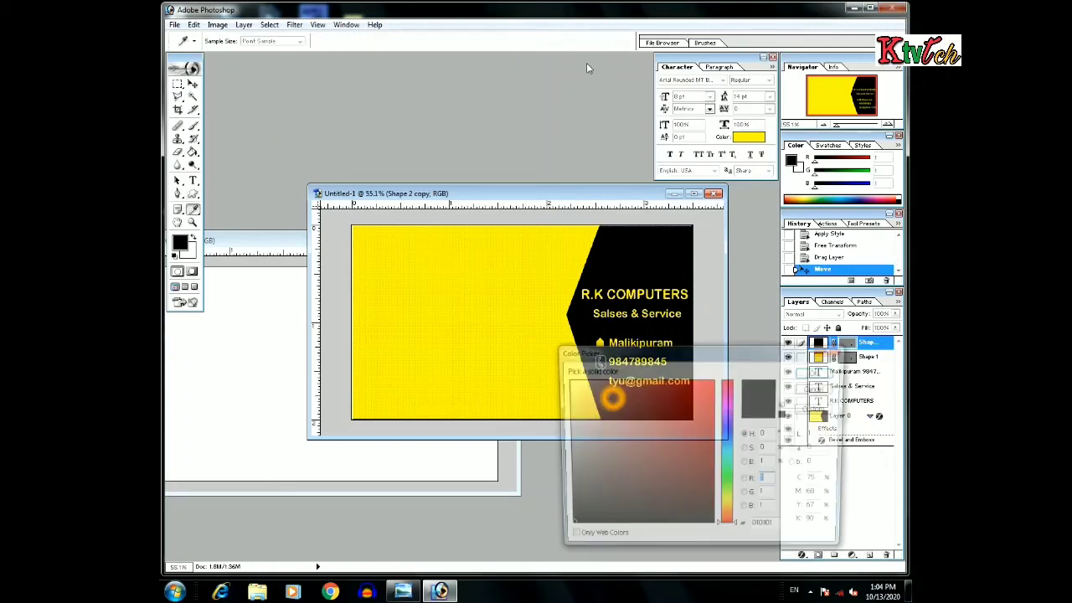
pyautogui.click(521, 243)
pyautogui.click(819, 374)
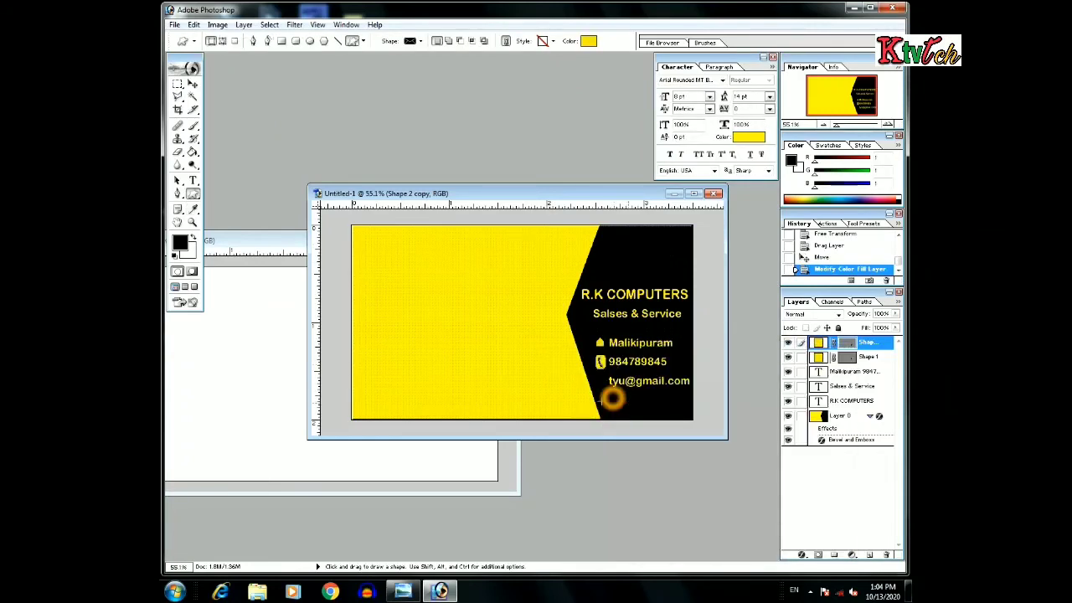
pyautogui.click(369, 454)
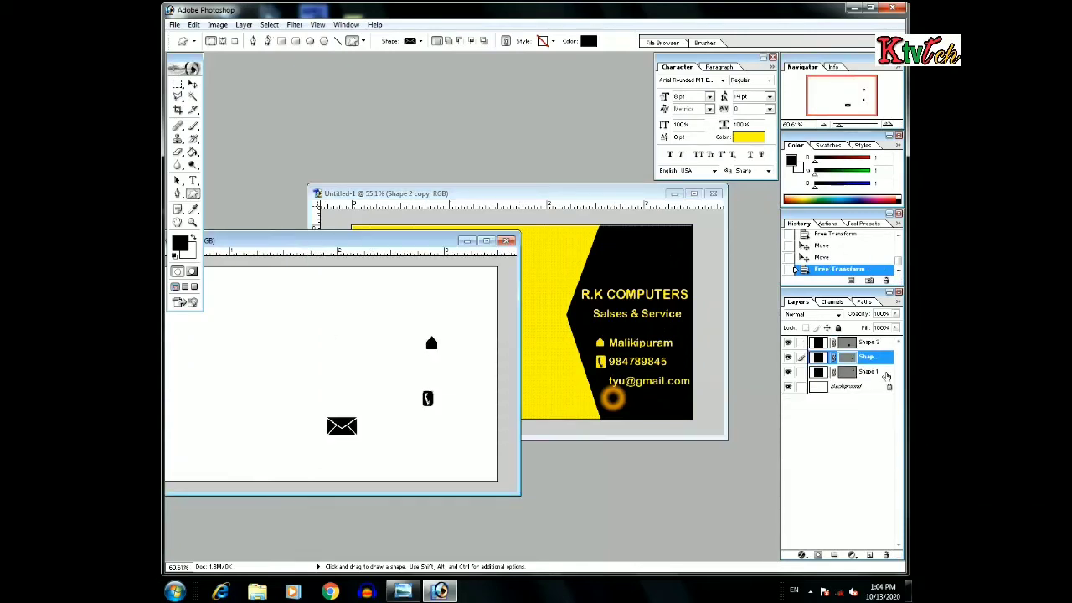
# - Shift the house icon (Shape 1) slightly to the right
pyautogui.click(876, 372)
pyautogui.click(194, 85)
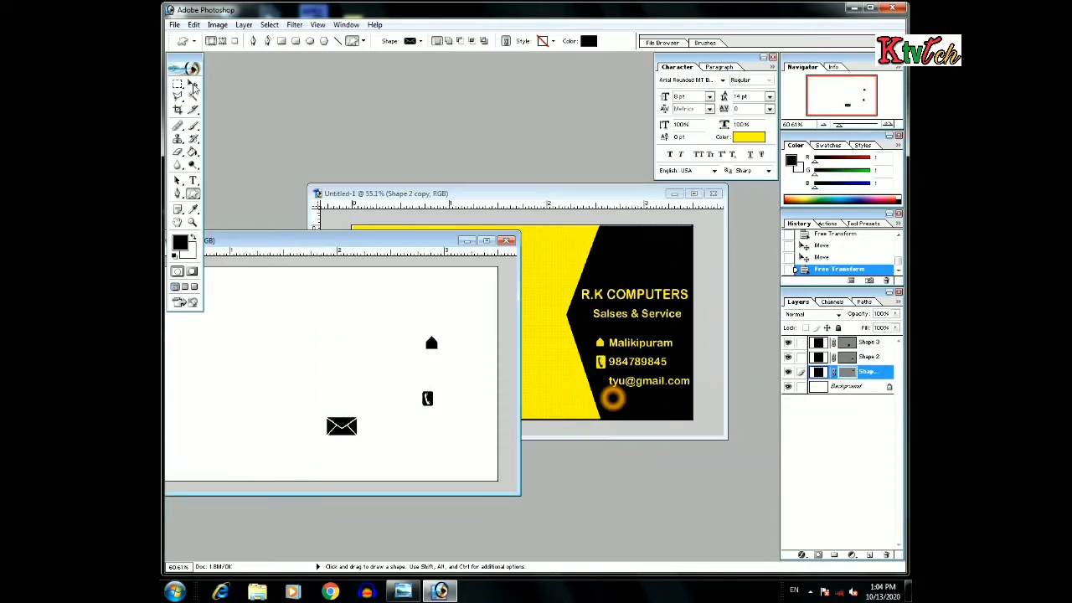
pyautogui.moveTo(353, 431)
pyautogui.mouseDown()
pyautogui.moveTo(374, 435)
pyautogui.moveTo(365, 435)
pyautogui.mouseUp()
# - Shrink the envelope icon to about 79% width and bring it onto the card
pyautogui.click(869, 345)
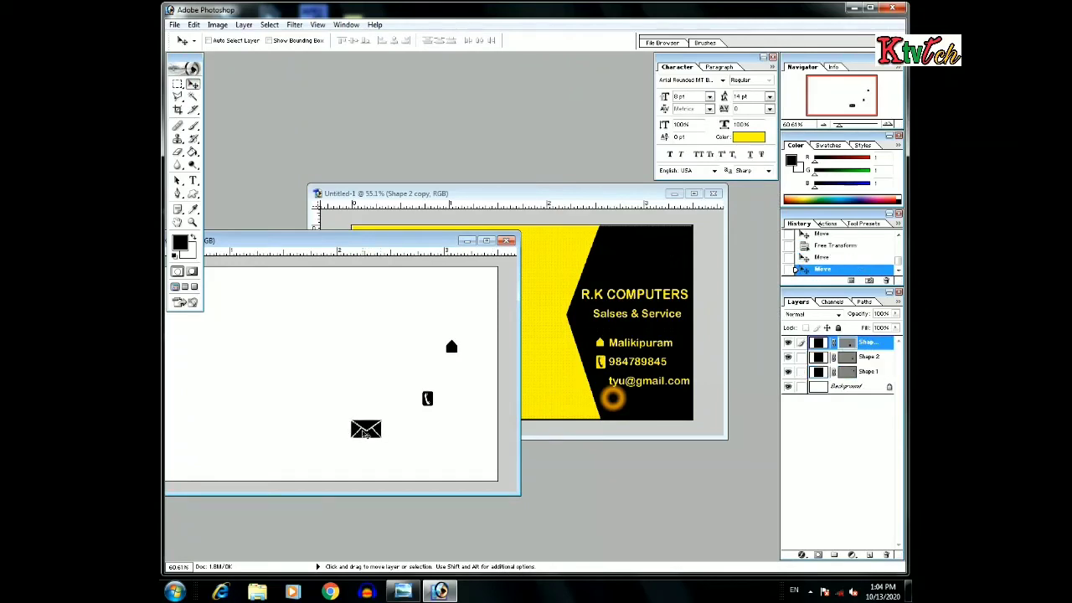
pyautogui.hotkey('ctrl', 't')
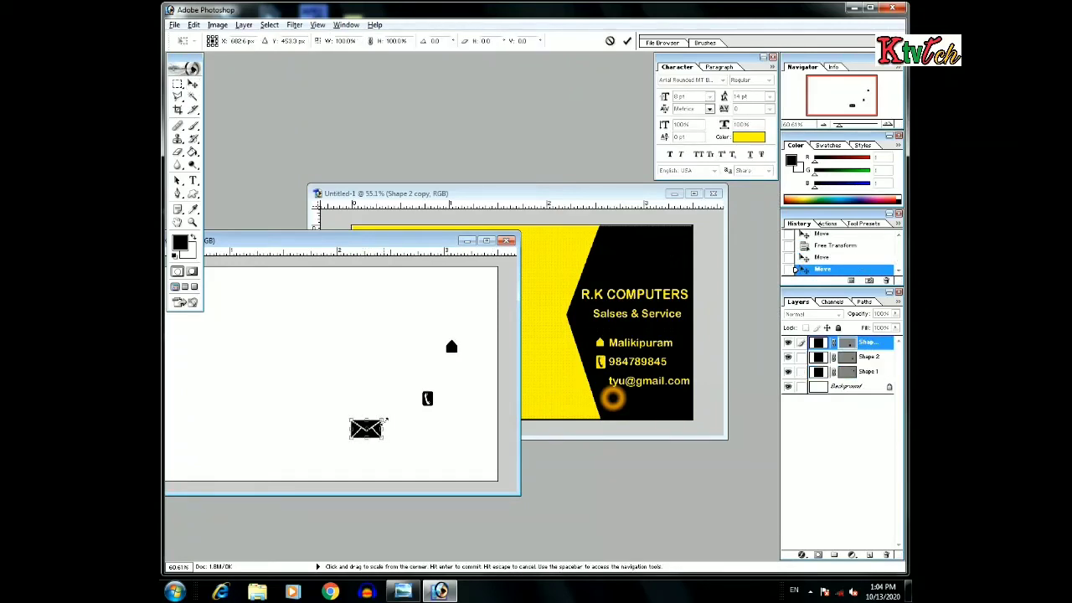
pyautogui.moveTo(381, 420); pyautogui.dragTo(377, 425)
pyautogui.press('Return')
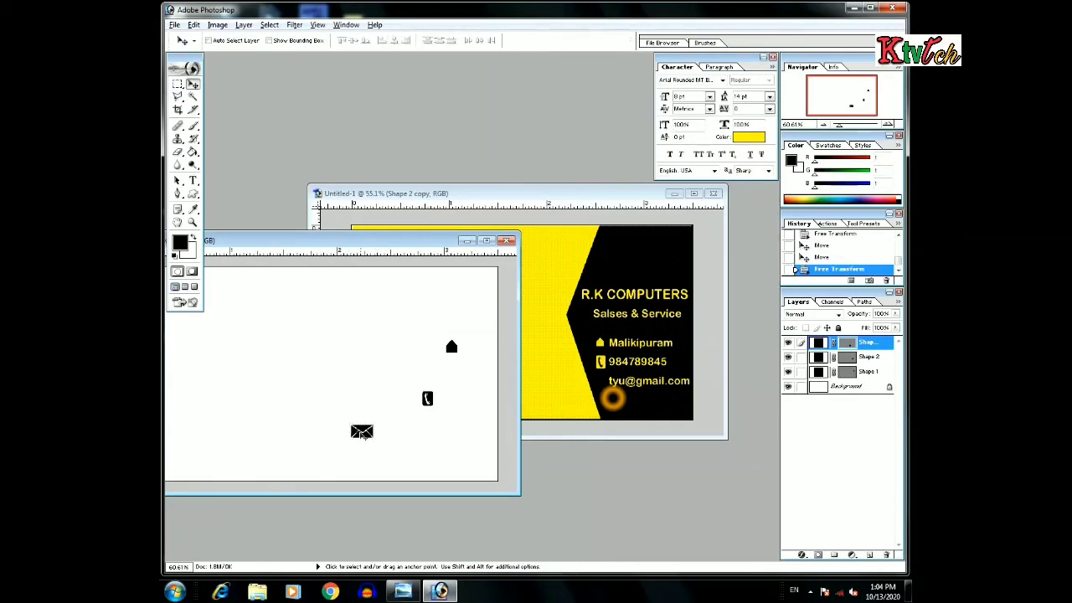
pyautogui.hotkey('ctrl', 't')
pyautogui.moveTo(375, 426); pyautogui.dragTo(598, 382)
pyautogui.press('Return')
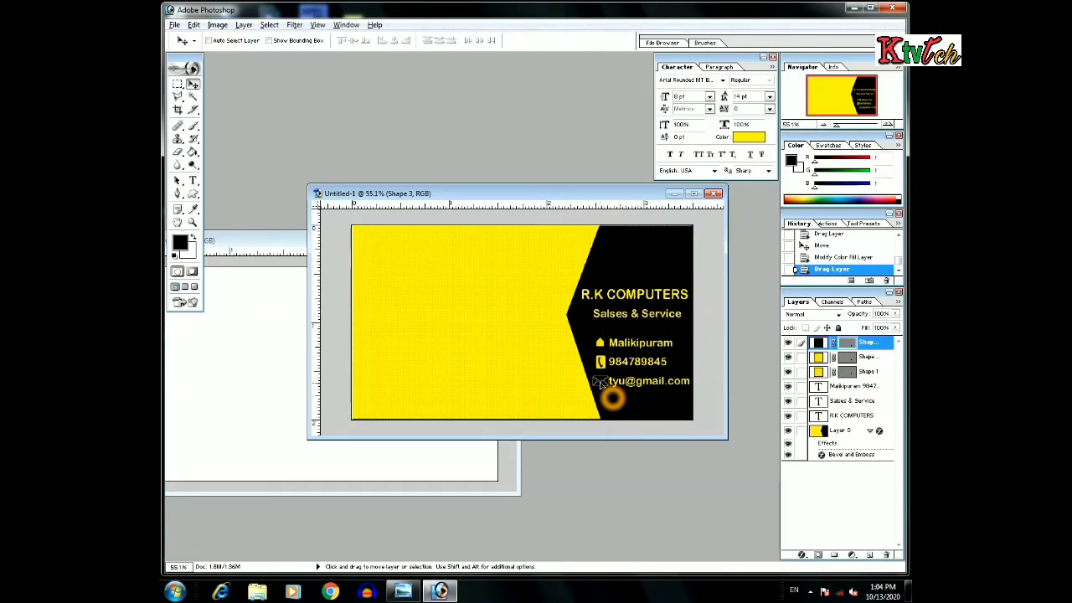
# - Align the envelope beside the e-mail line and make it yellow
pyautogui.moveTo(600, 383); pyautogui.dragTo(611, 400)
pyautogui.hotkey('ctrl', 't')
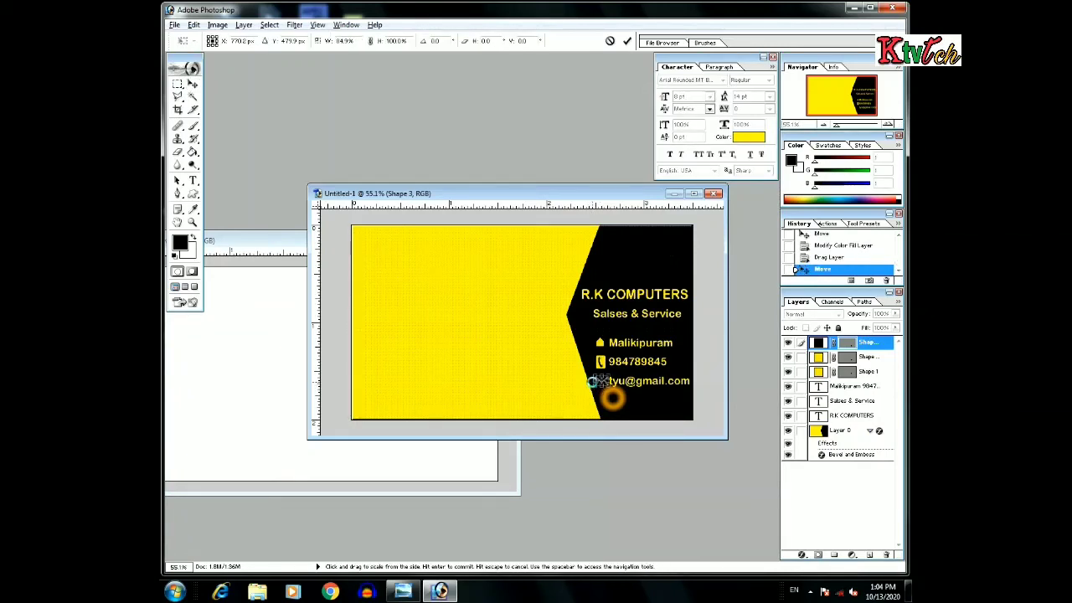
pyautogui.press('Return')
pyautogui.press('Right')
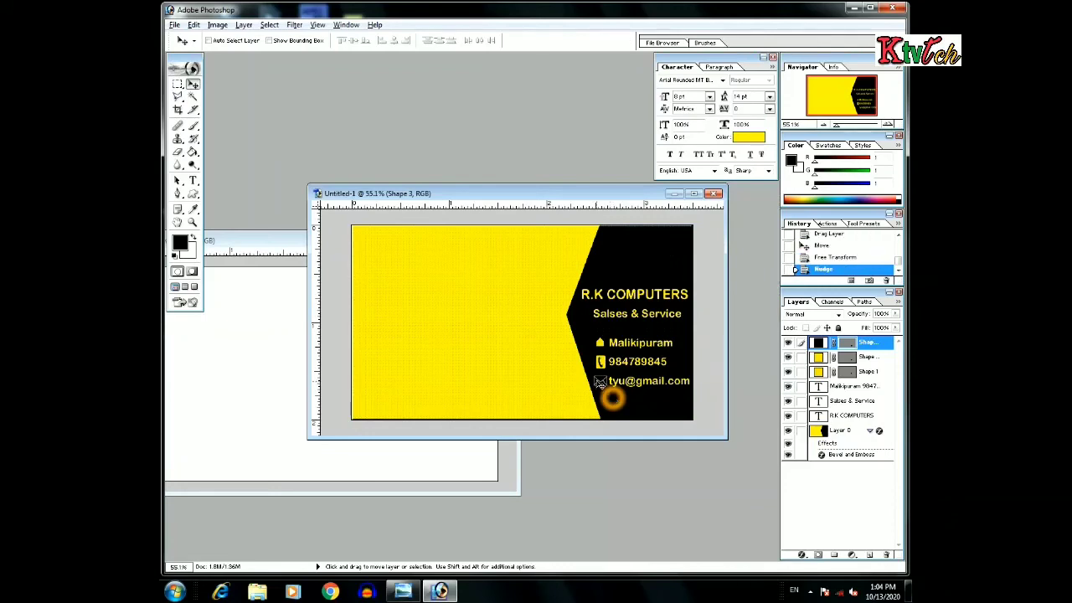
pyautogui.click(194, 193)
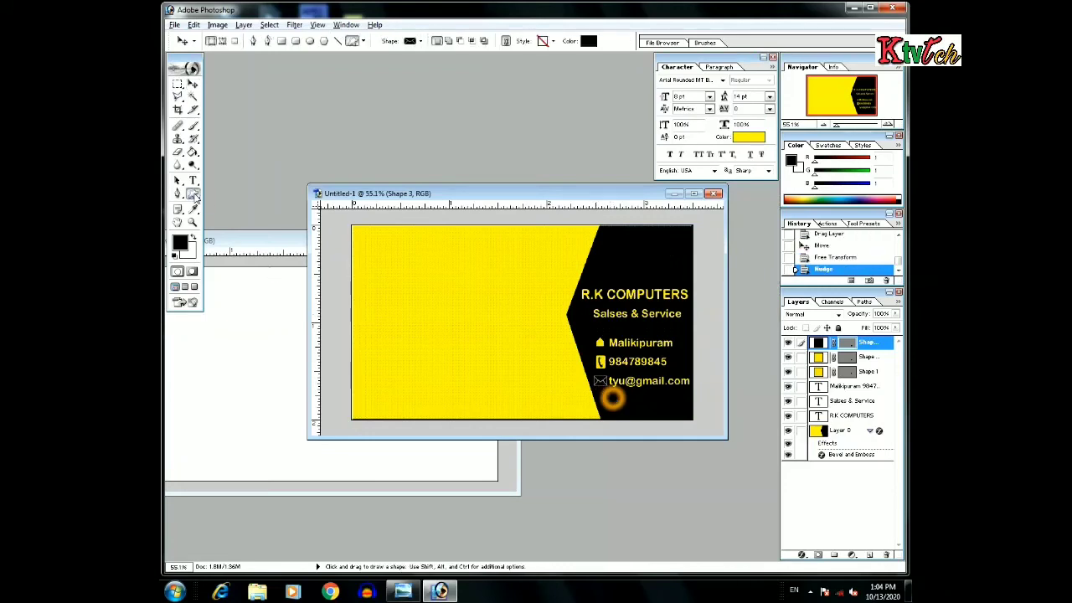
pyautogui.click(589, 40)
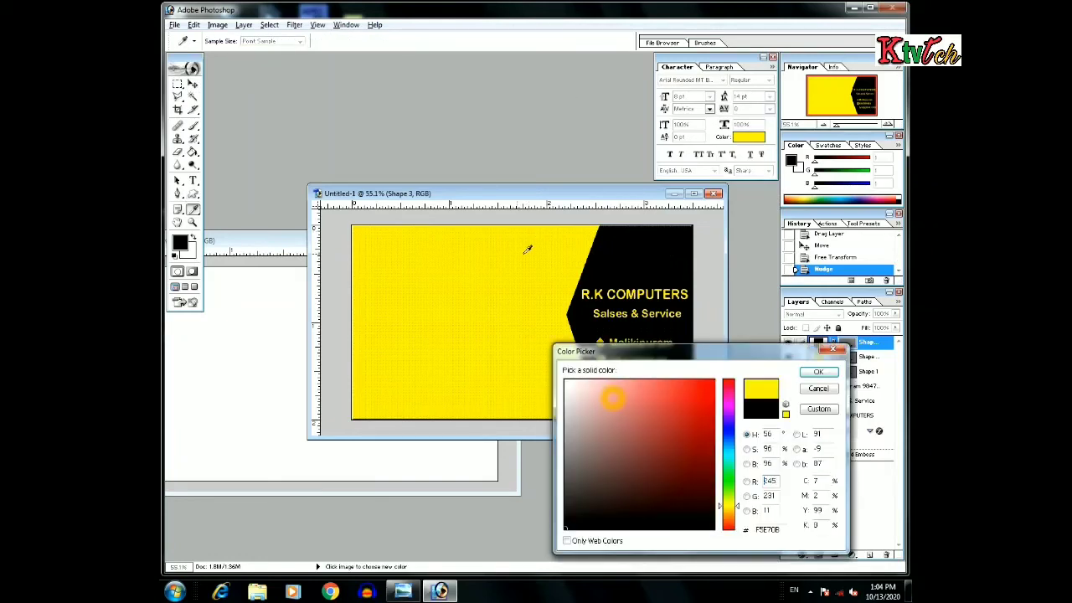
pyautogui.press('Return')
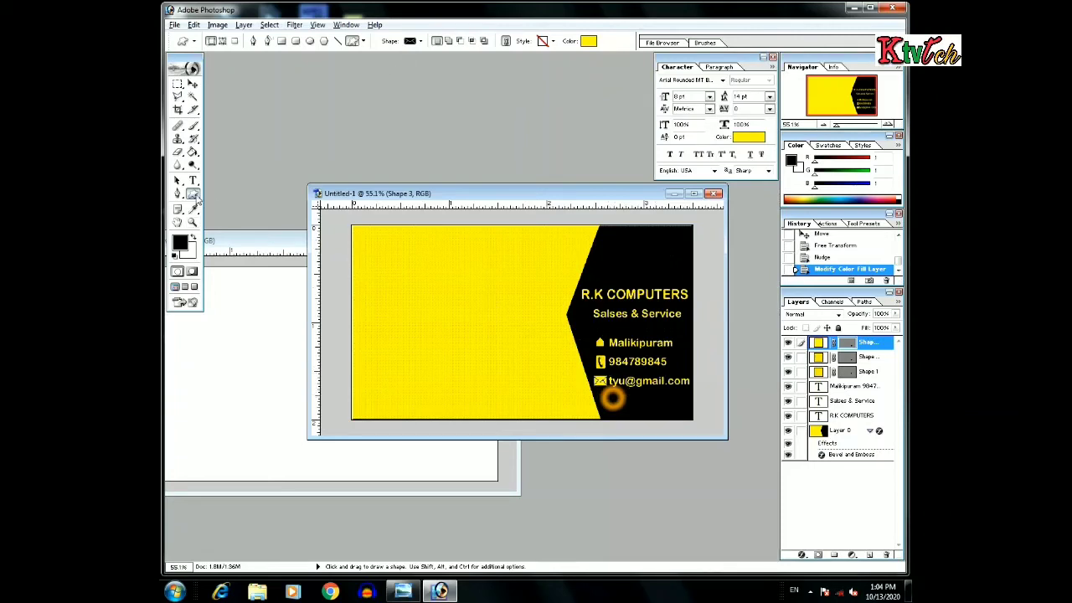
# - Nudge the R.K COMPUTERS heading right and down, linking the Salses & Service tagline
pyautogui.click(421, 42)
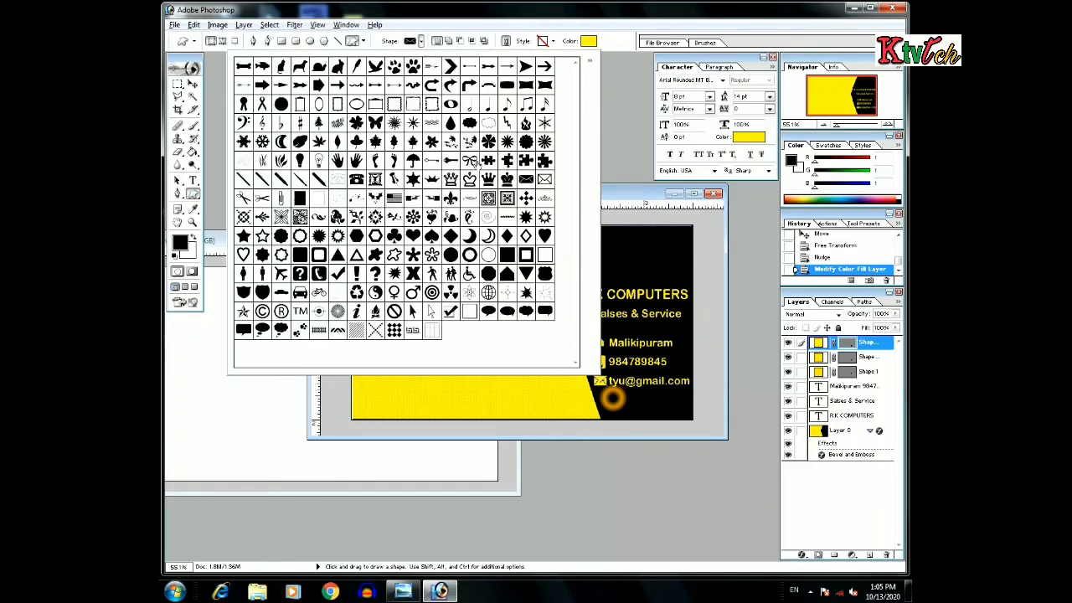
pyautogui.click(621, 249)
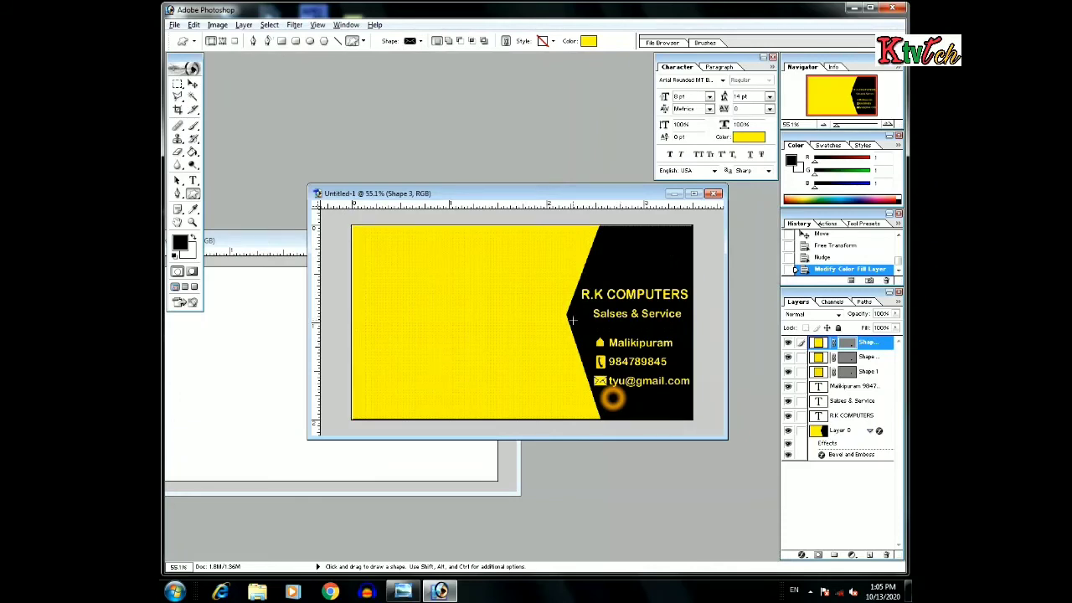
pyautogui.click(867, 416)
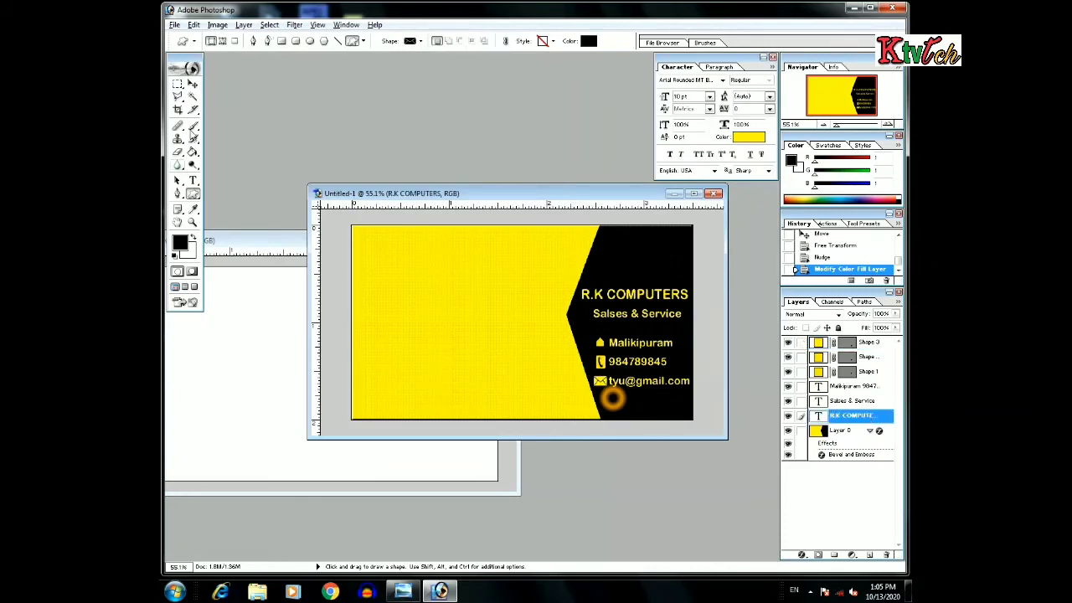
pyautogui.click(191, 85)
pyautogui.moveTo(618, 308); pyautogui.dragTo(638, 322)
pyautogui.click(802, 402)
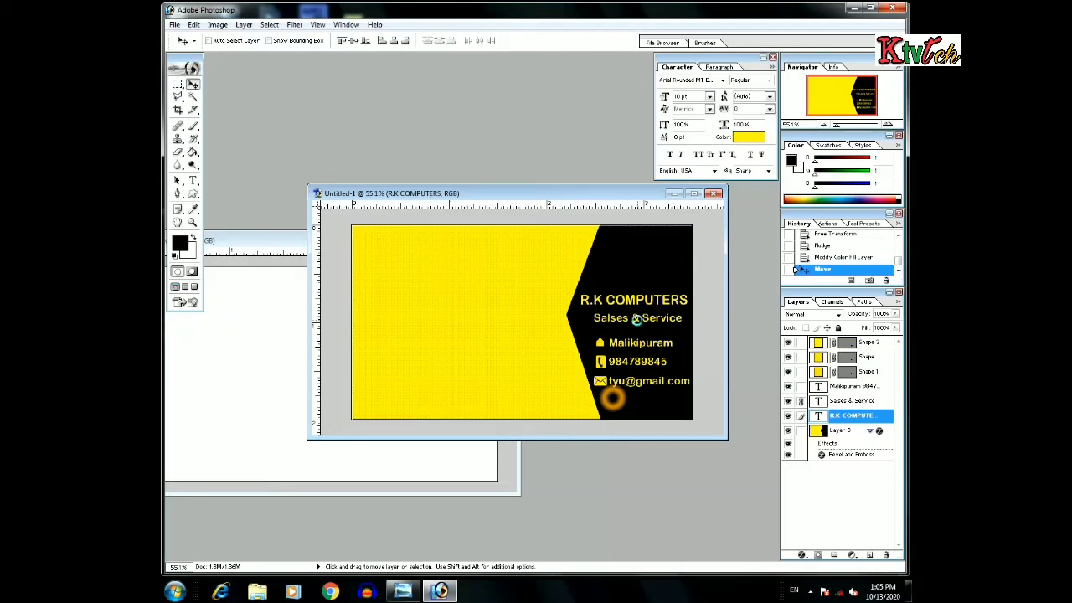
# - Shift the Malikipuram contact lines slightly to line up with the icons
pyautogui.click(841, 387)
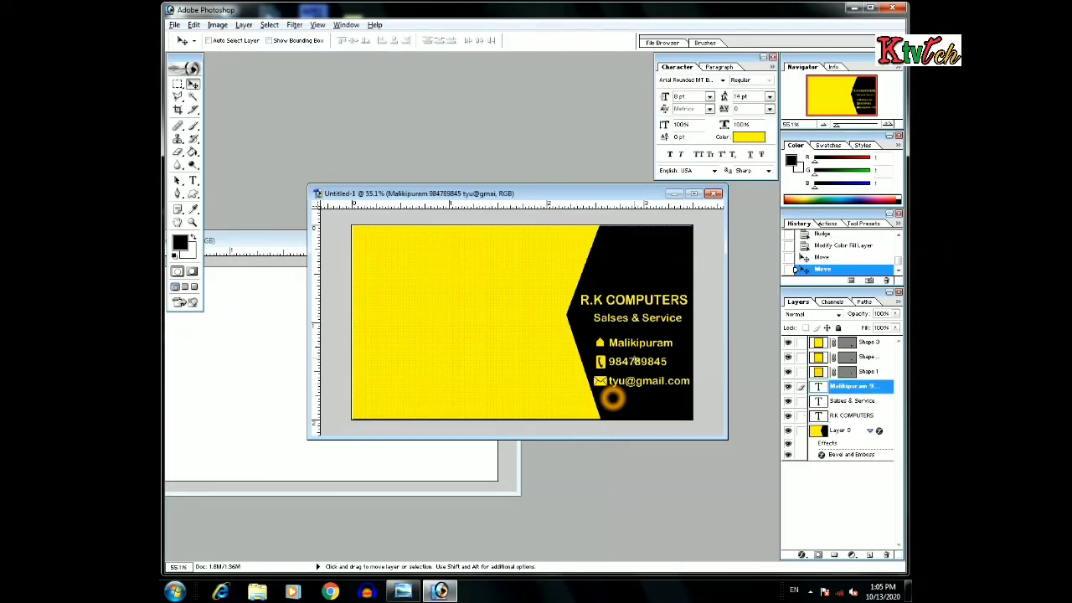
pyautogui.moveTo(634, 358); pyautogui.dragTo(634, 361)
pyautogui.keyDown('ctrl'); pyautogui.click(600, 345); pyautogui.keyUp('ctrl')
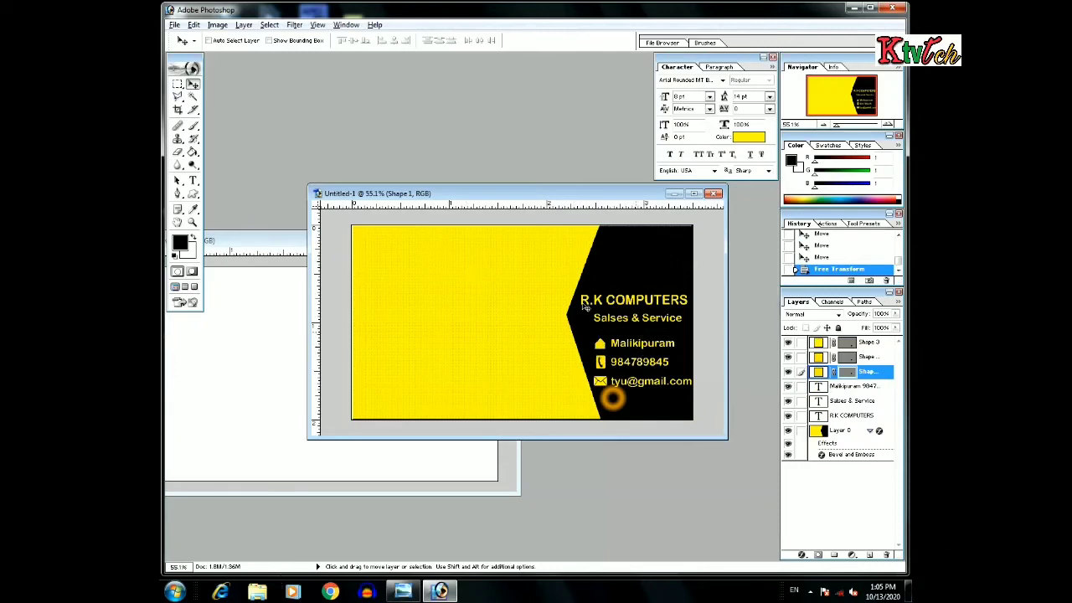
# - Type black text 'KUMAR TV TELUGU' on the card's yellow area
pyautogui.click(192, 180)
pyautogui.click(376, 364)
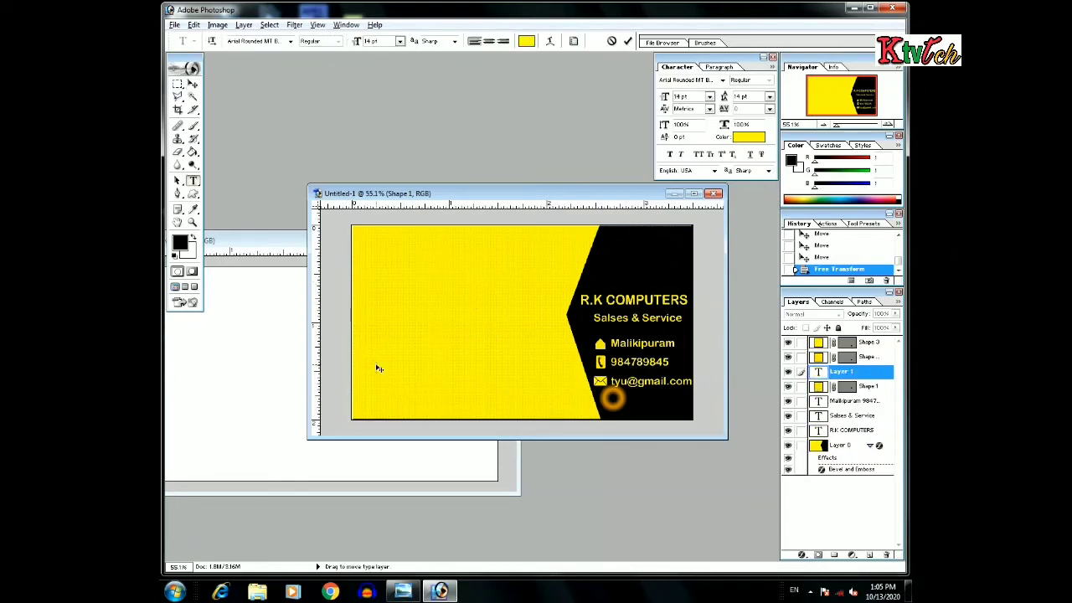
pyautogui.hotkey('ctrl', '-')
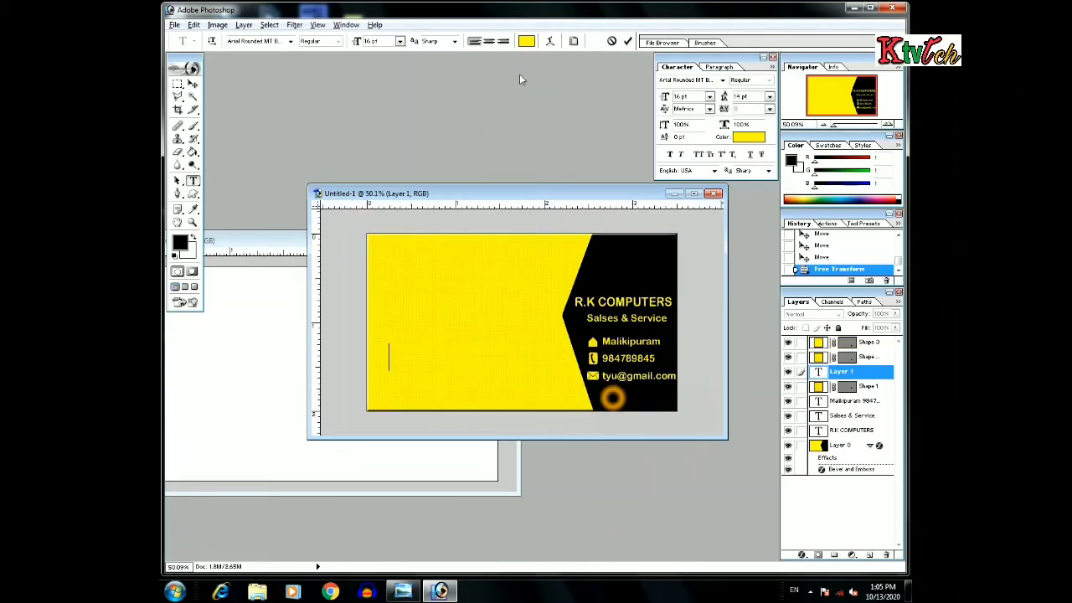
pyautogui.click(526, 41)
pyautogui.click(567, 524)
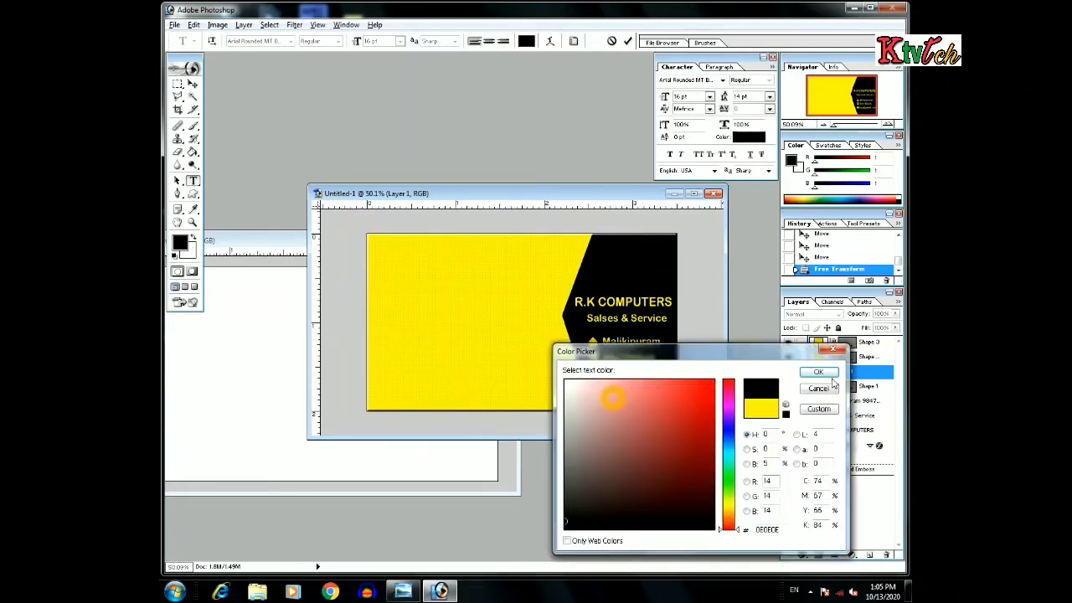
pyautogui.click(825, 374)
pyautogui.write('k')
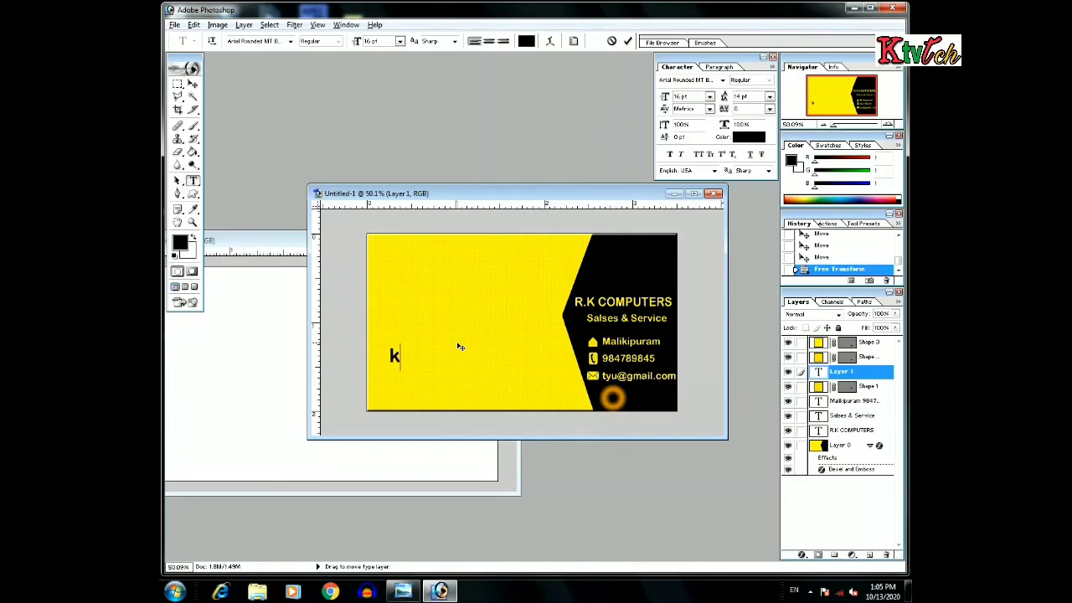
pyautogui.press('BackSpace')
pyautogui.write('KU')
pyautogui.write('MAR TV')
pyautogui.write(' TELUGU')
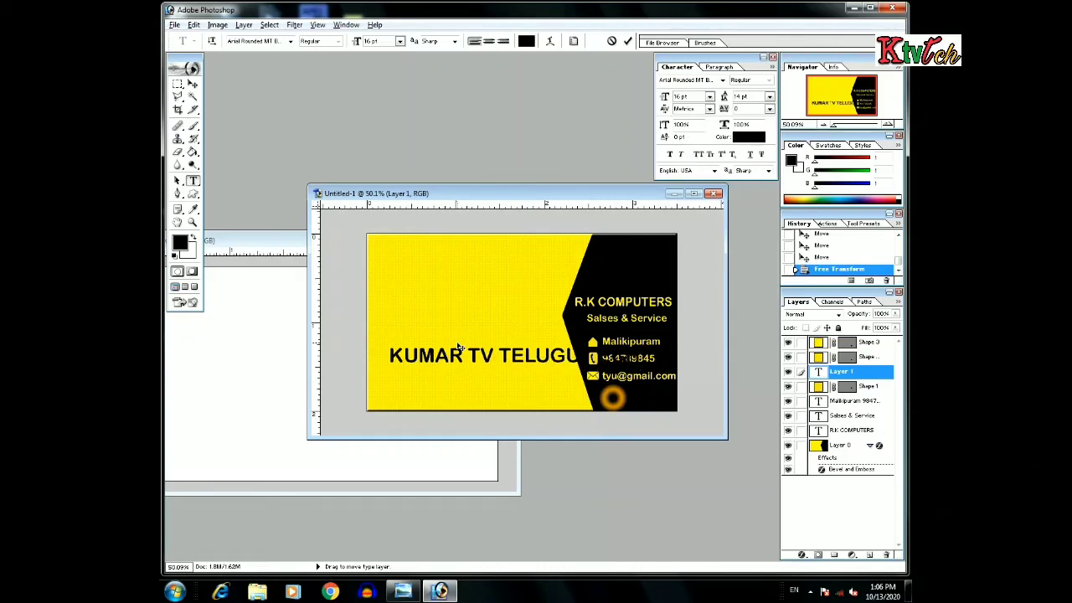
# - Set the brand text to 12 pt and position it on the yellow area
pyautogui.hotkey('ctrl', 'a')
pyautogui.hotkey('ctrl', 'shift', ',')
pyautogui.hotkey('ctrl', 'shift', ',')
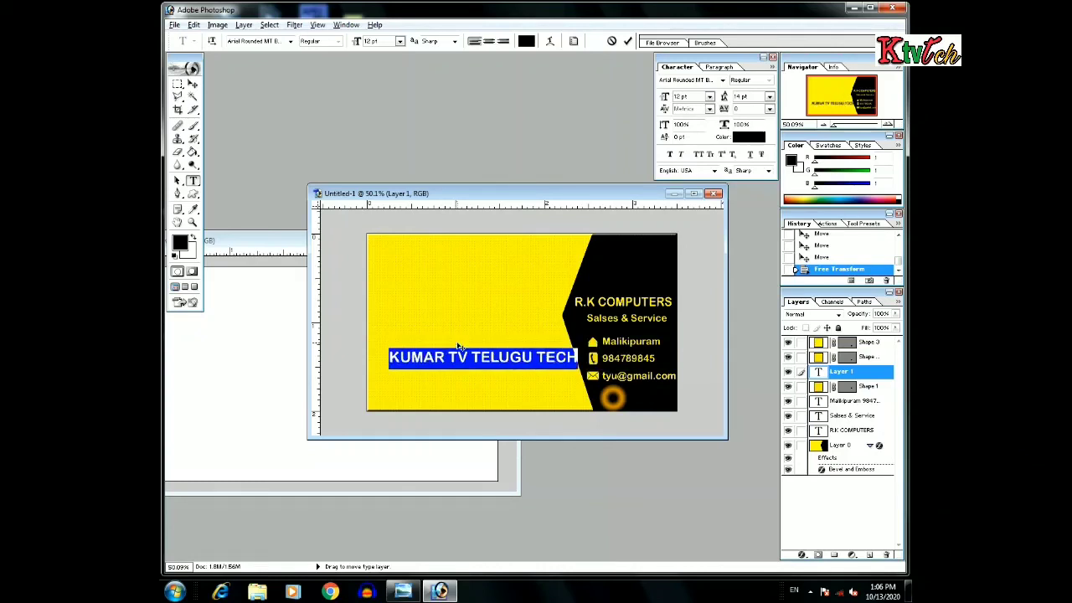
pyautogui.moveTo(479, 340); pyautogui.dragTo(462, 339)
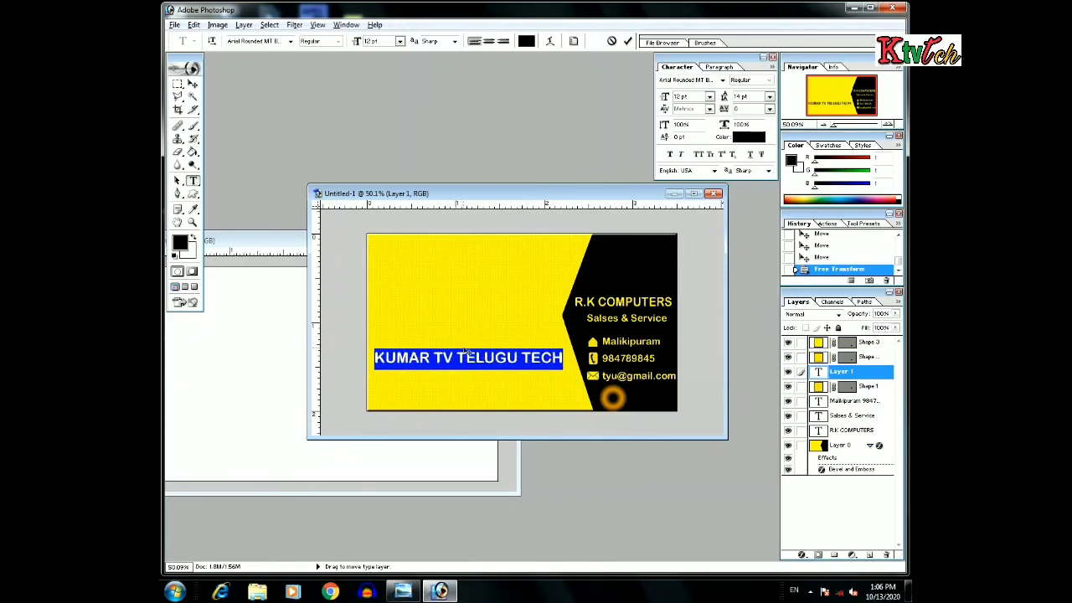
pyautogui.click(467, 352)
pyautogui.moveTo(488, 345); pyautogui.dragTo(493, 345)
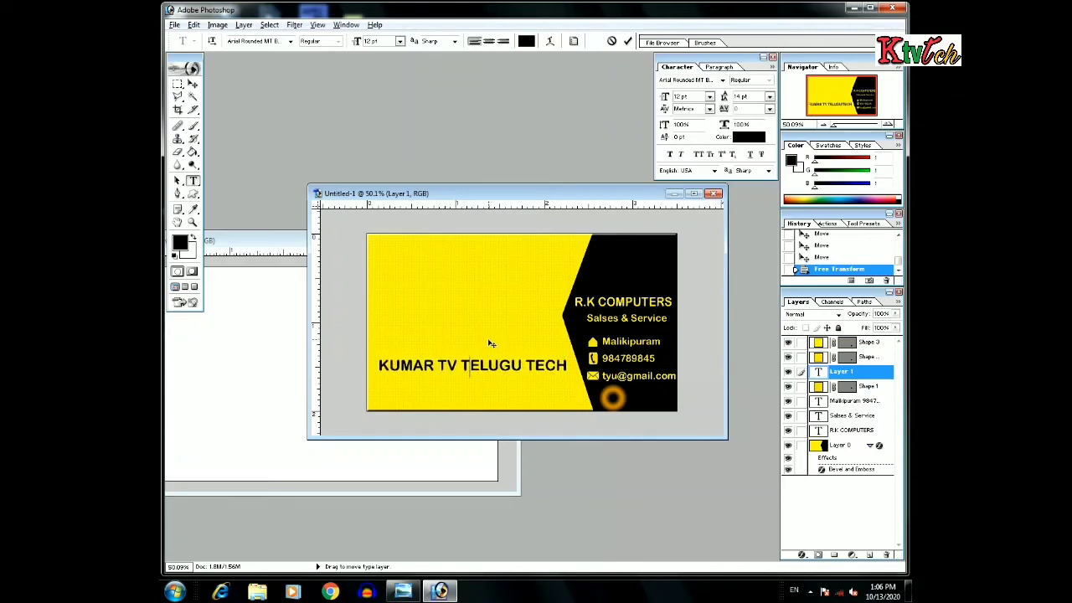
pyautogui.hotkey('ctrl', 'Return')
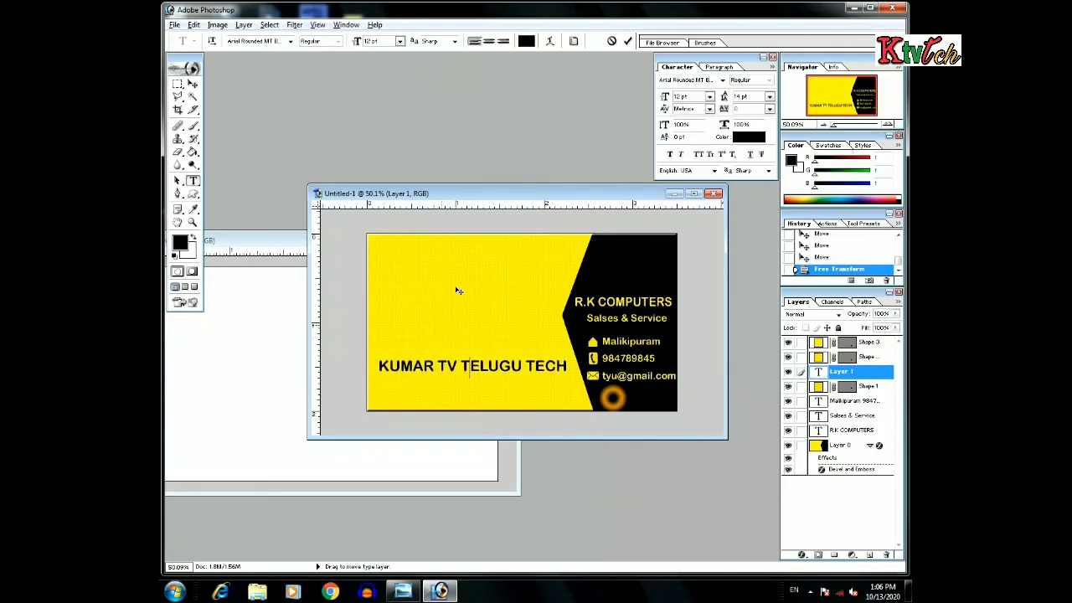
pyautogui.click(175, 24)
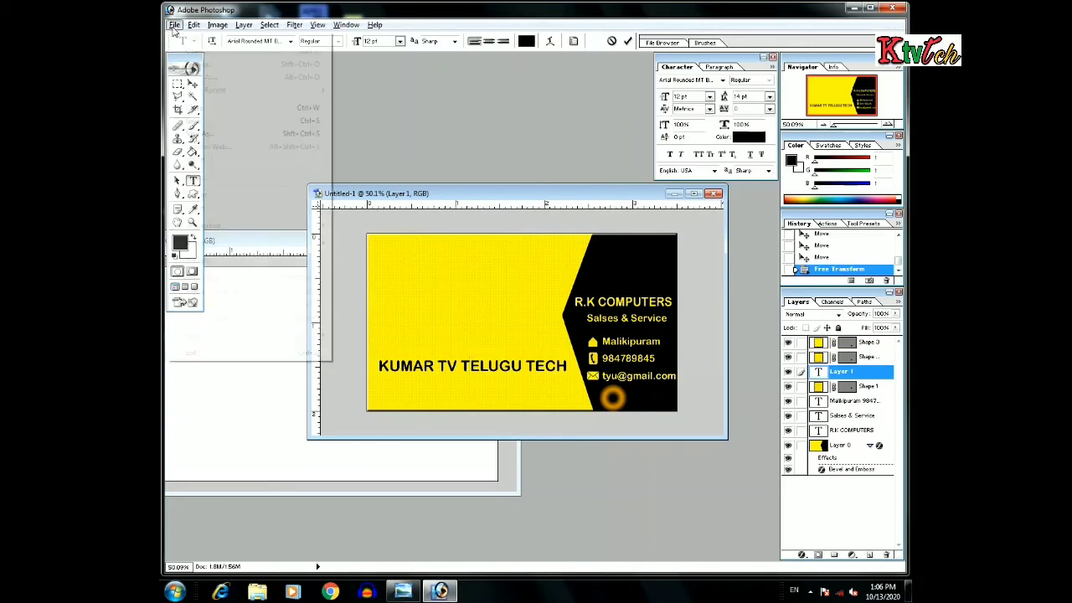
pyautogui.click(356, 106)
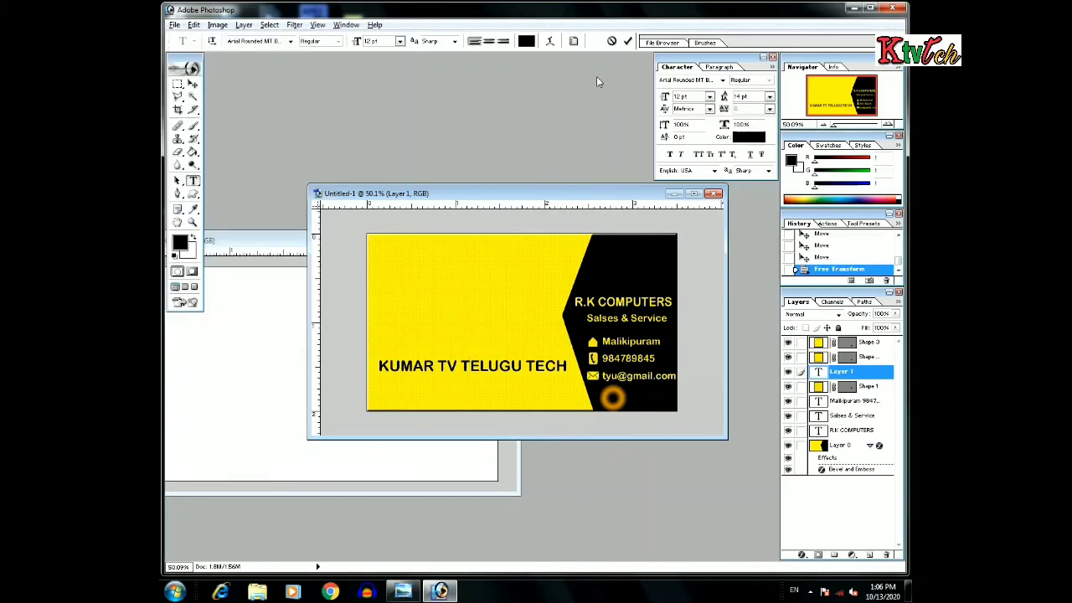
pyautogui.click(628, 44)
pyautogui.click(175, 24)
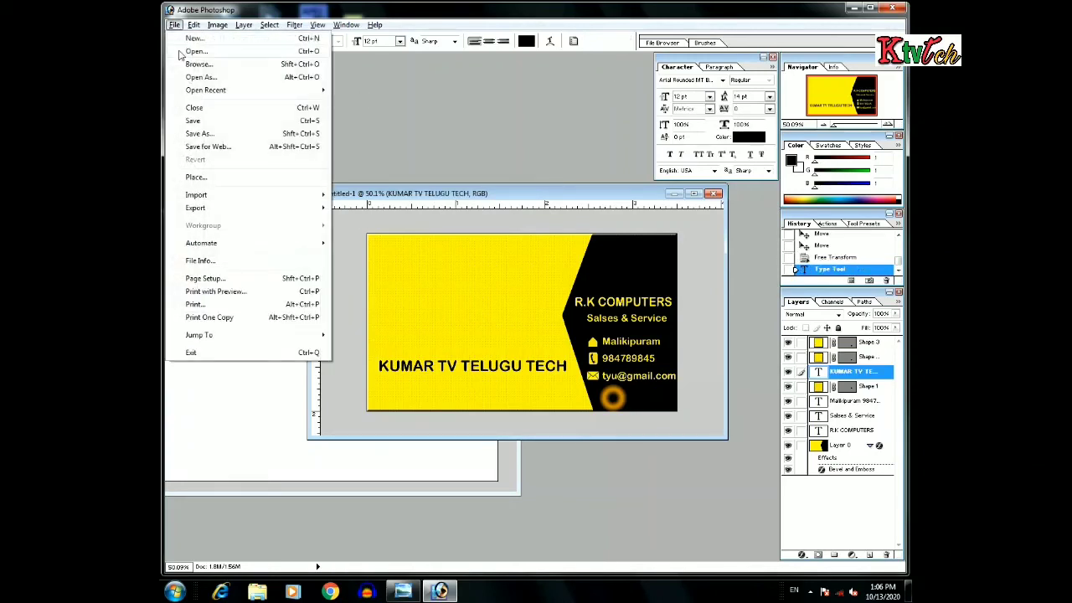
pyautogui.click(178, 52)
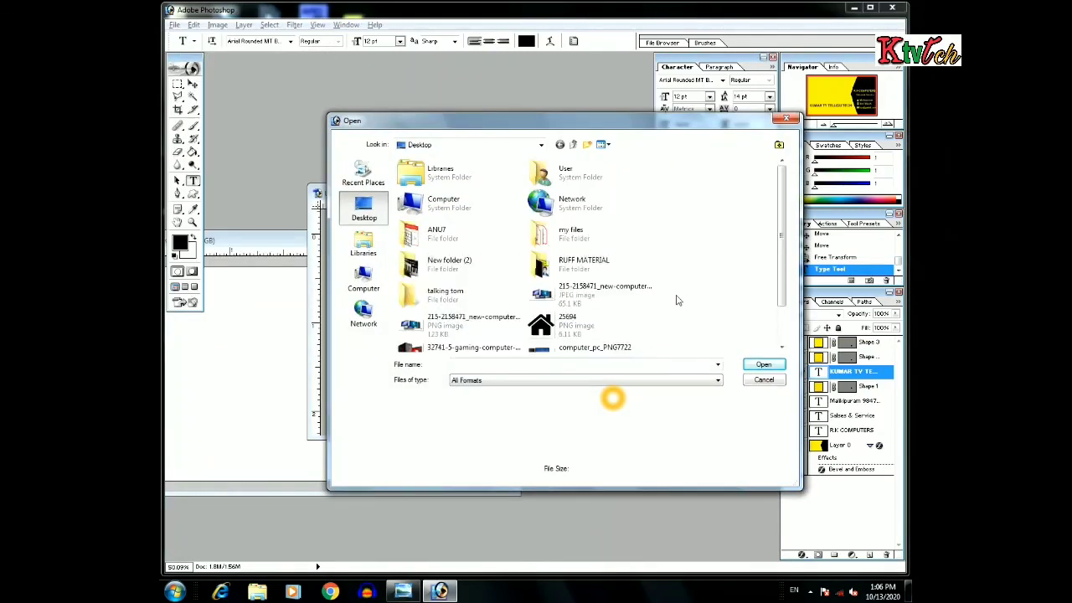
pyautogui.scroll(-3, 679, 300)
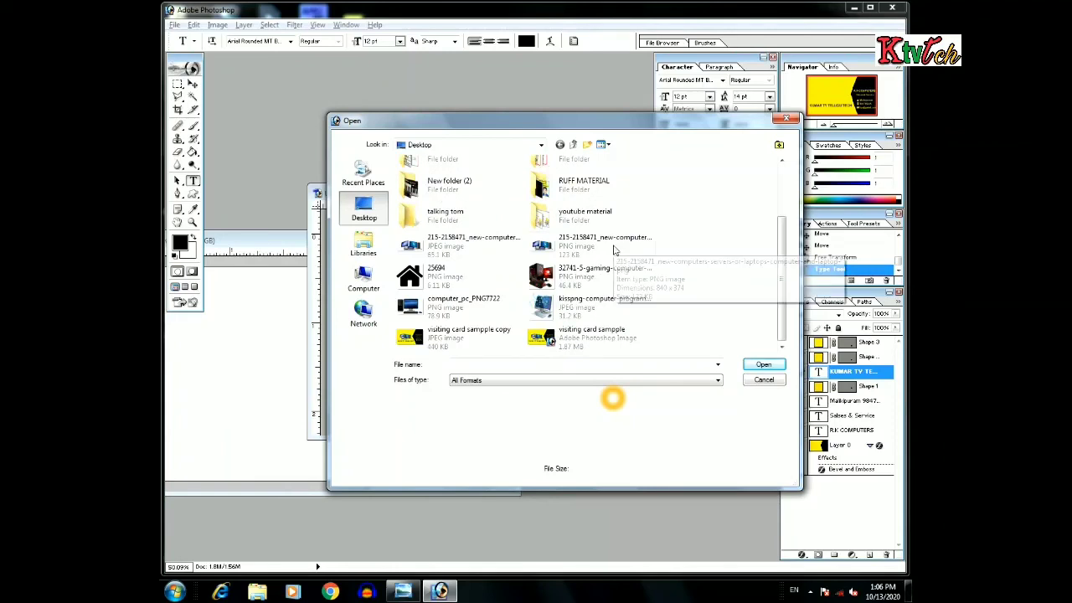
pyautogui.click(487, 248)
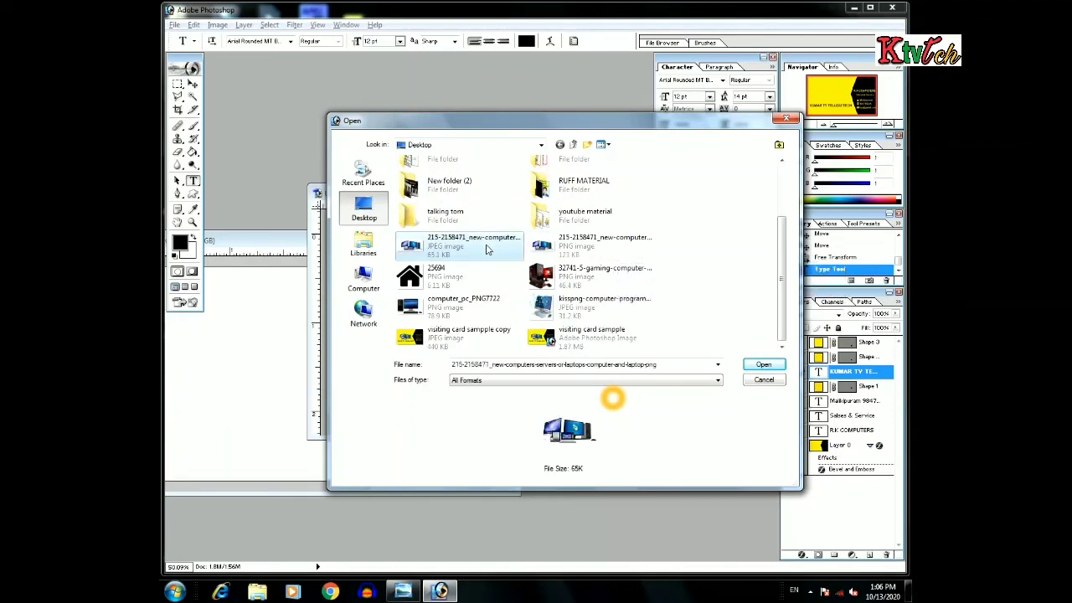
pyautogui.doubleClick(482, 249)
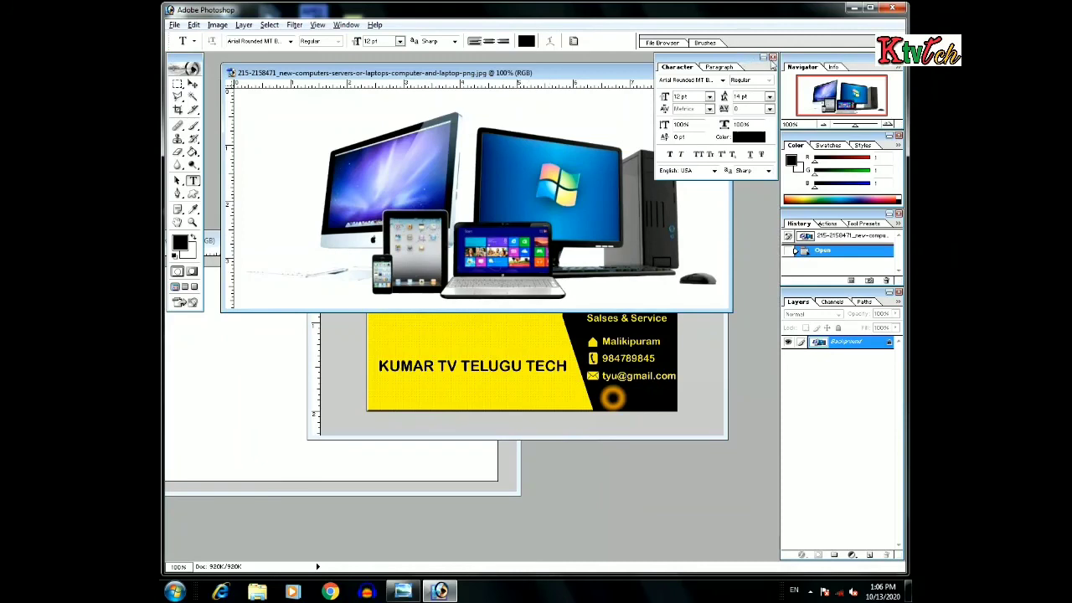
# - Convert the devices image's Background into Layer 0, after undoing a trial drag onto the card
pyautogui.click(773, 58)
pyautogui.moveTo(520, 74); pyautogui.dragTo(521, 81)
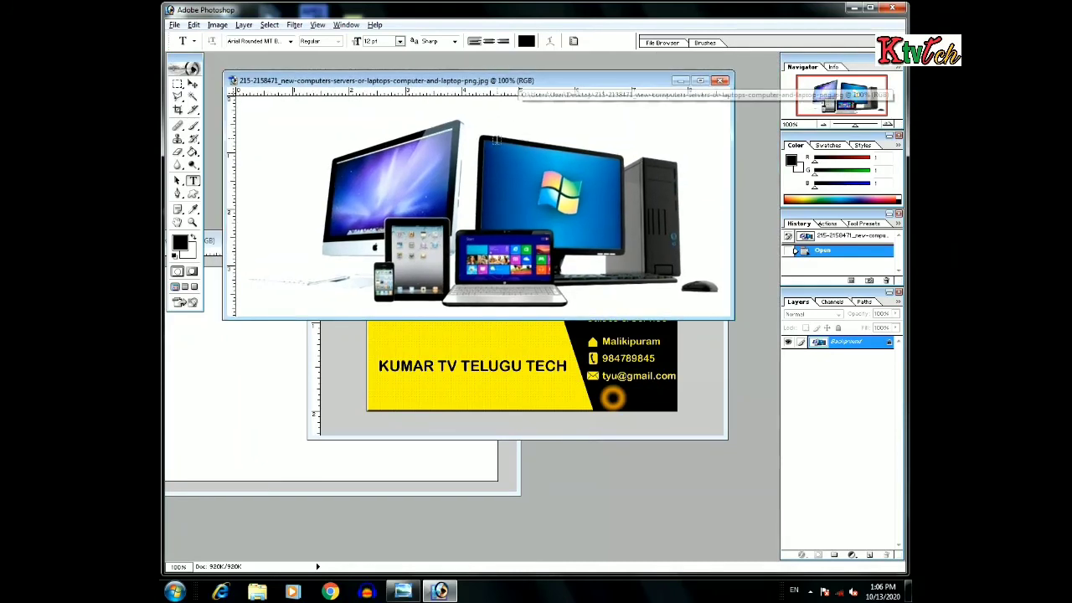
pyautogui.click(193, 84)
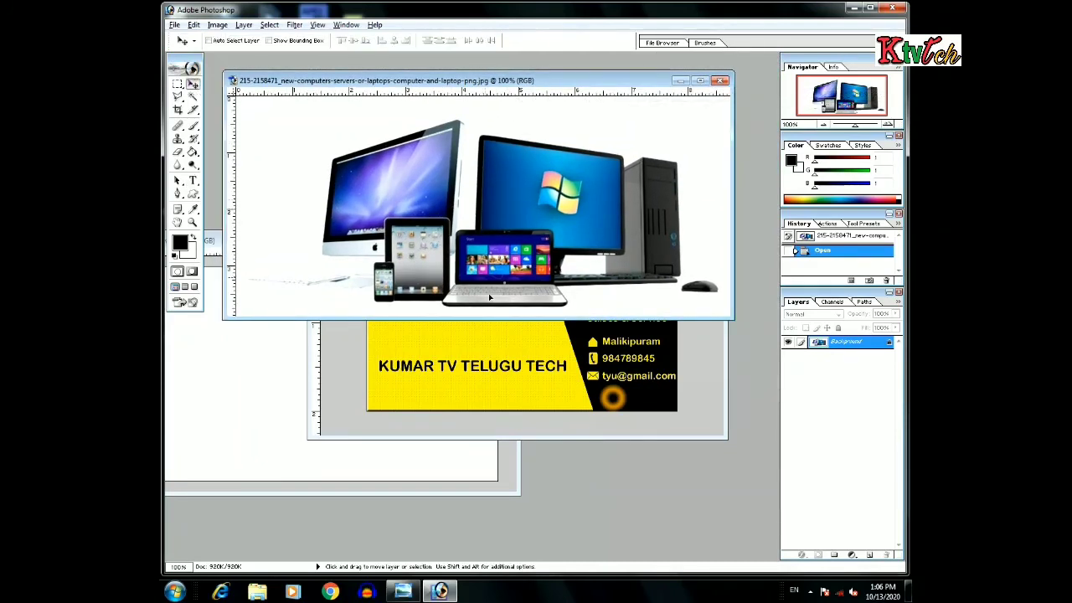
pyautogui.moveTo(490, 298)
pyautogui.mouseDown()
pyautogui.moveTo(494, 325)
pyautogui.moveTo(506, 313)
pyautogui.moveTo(504, 322)
pyautogui.mouseUp()
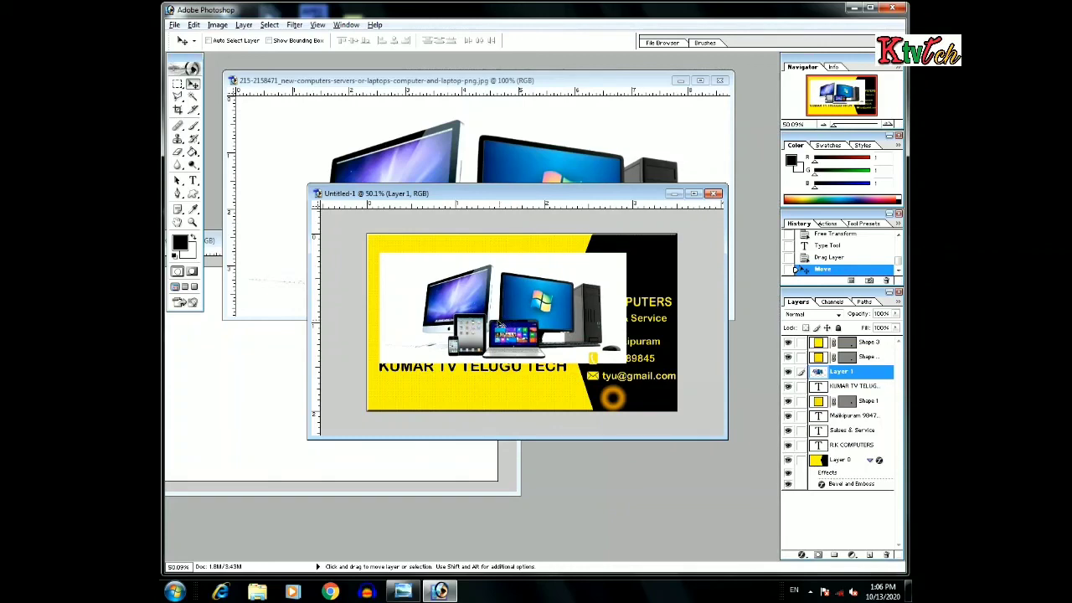
pyautogui.hotkey('ctrl', 'alt', 'z')
pyautogui.hotkey('ctrl', 'alt', 'z')
pyautogui.click(474, 124)
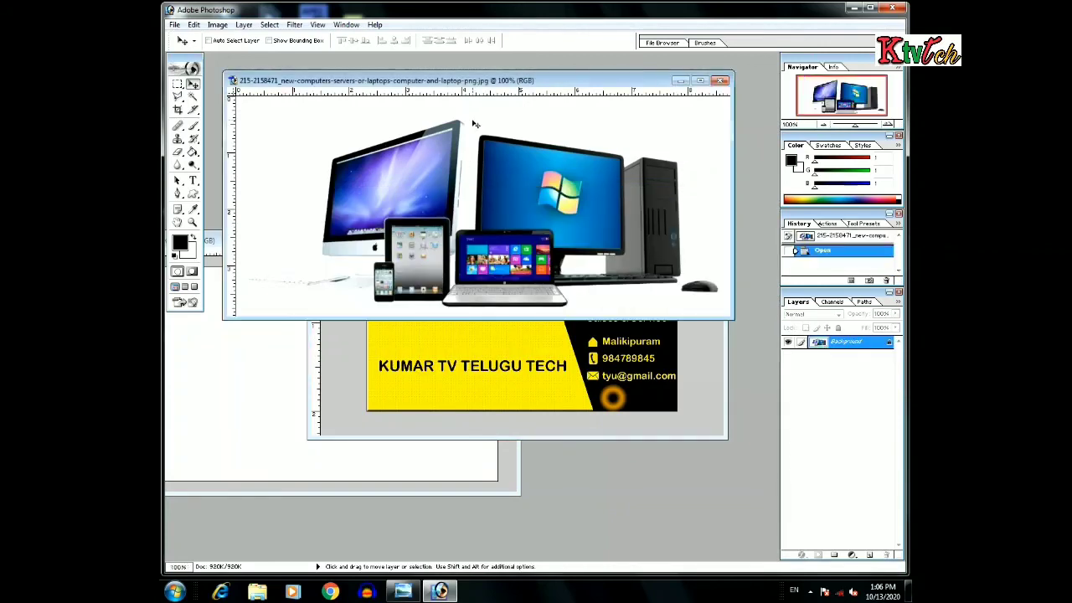
pyautogui.doubleClick(842, 346)
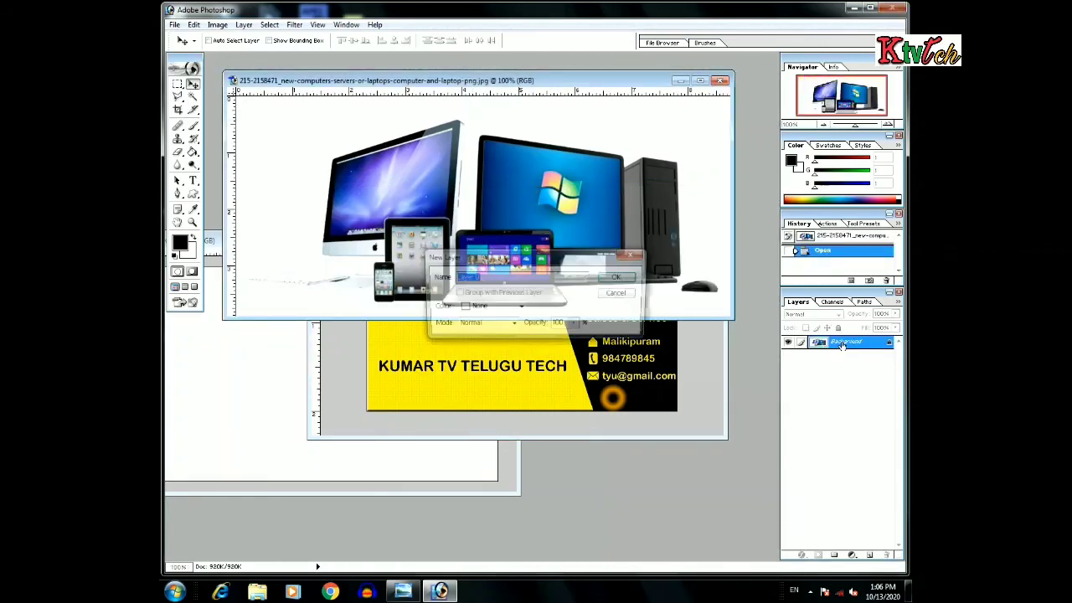
pyautogui.click(620, 276)
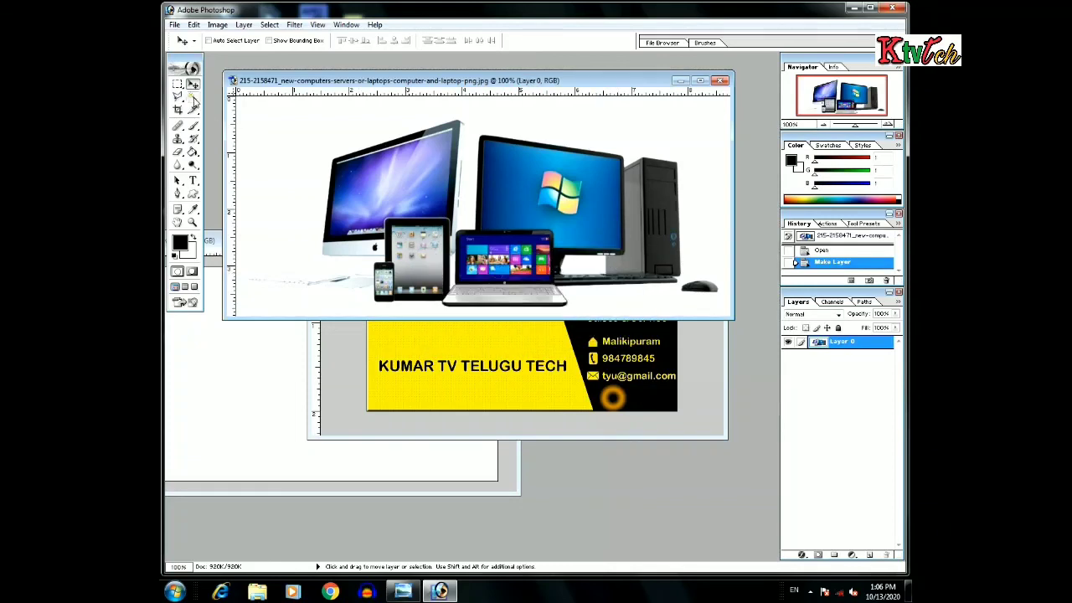
# - Delete the white background and leftover patches around the devices with the Magic Wand
pyautogui.click(193, 98)
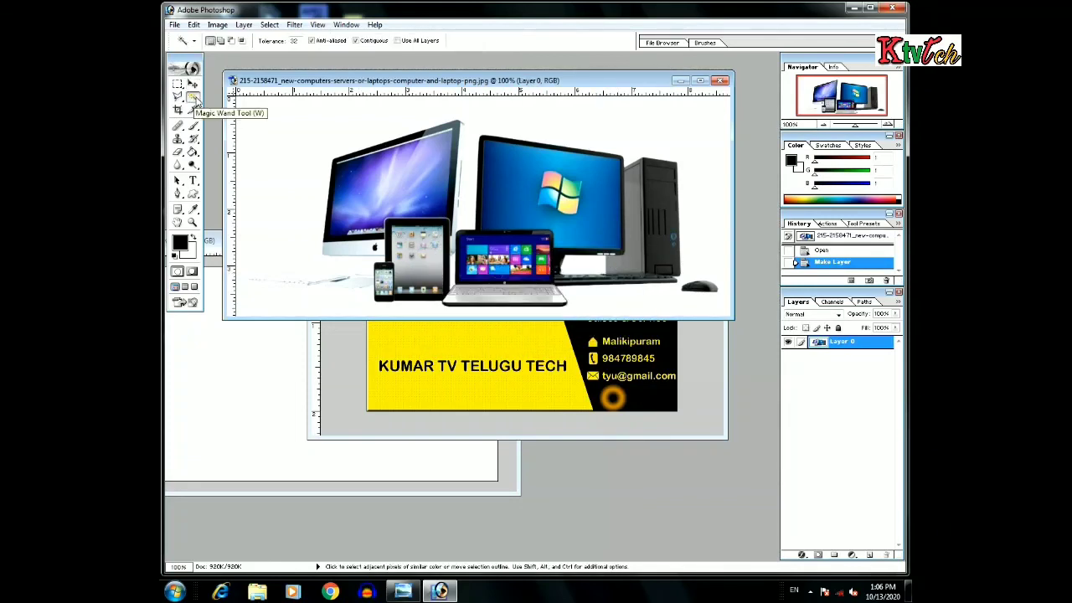
pyautogui.click(279, 135)
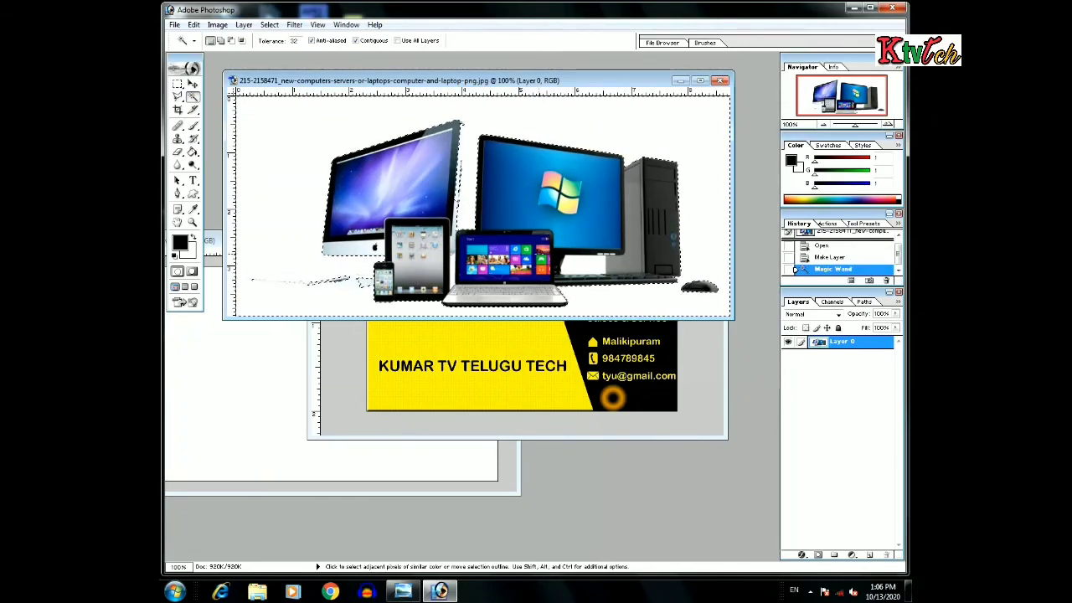
pyautogui.press('Delete')
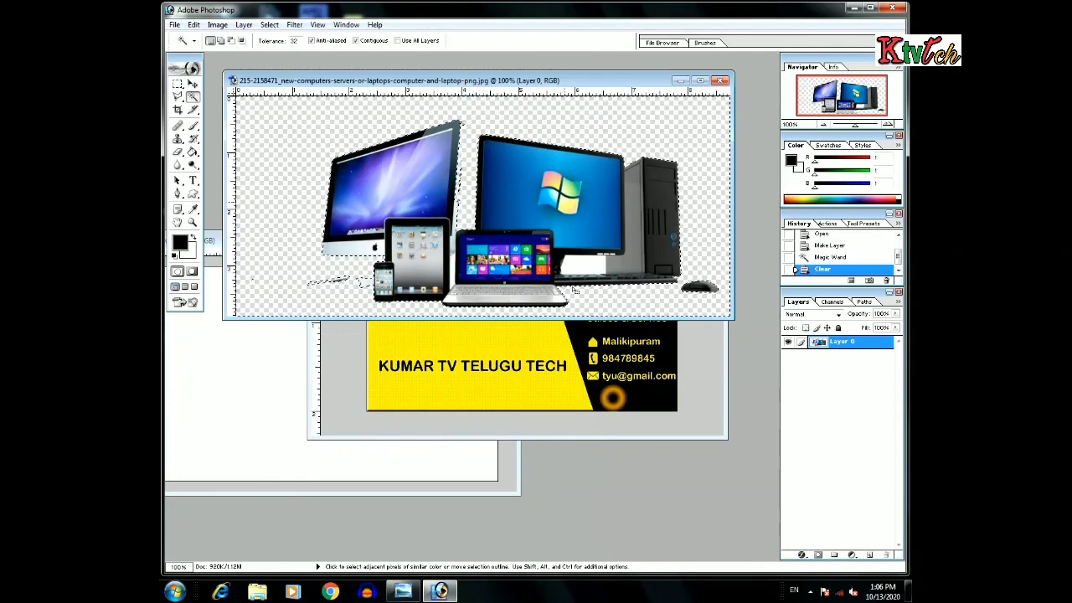
pyautogui.keyDown('shift'); pyautogui.click(589, 265); pyautogui.keyUp('shift')
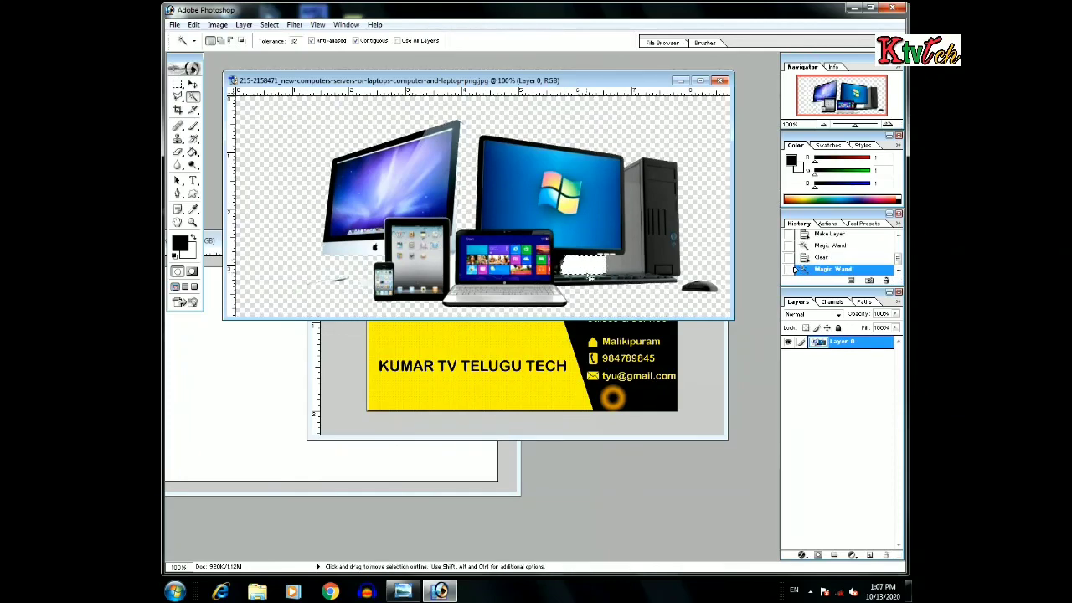
pyautogui.press('Delete')
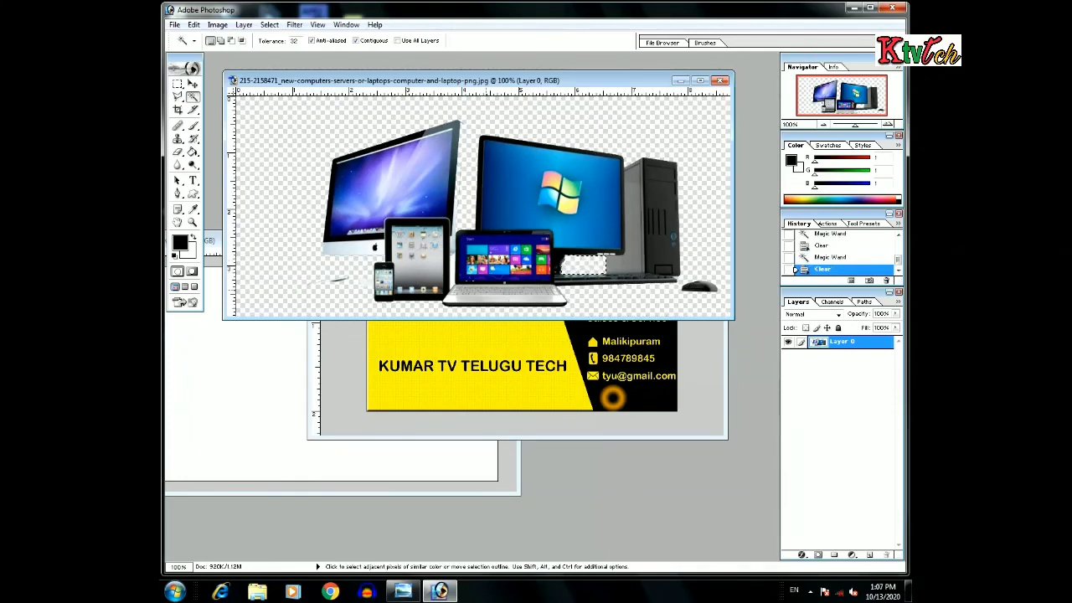
pyautogui.click(452, 273)
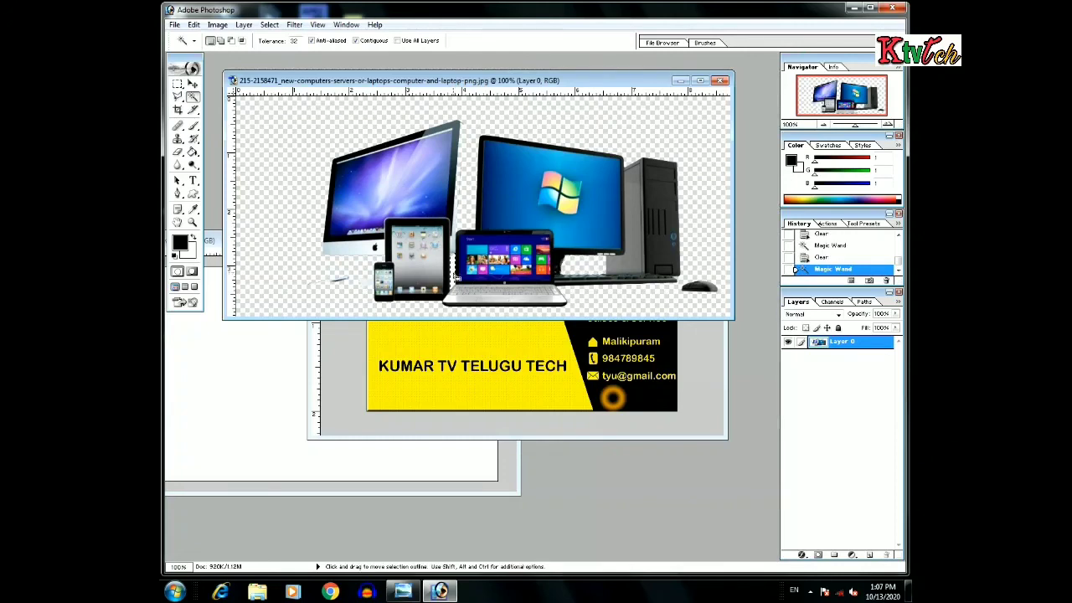
pyautogui.press('Delete')
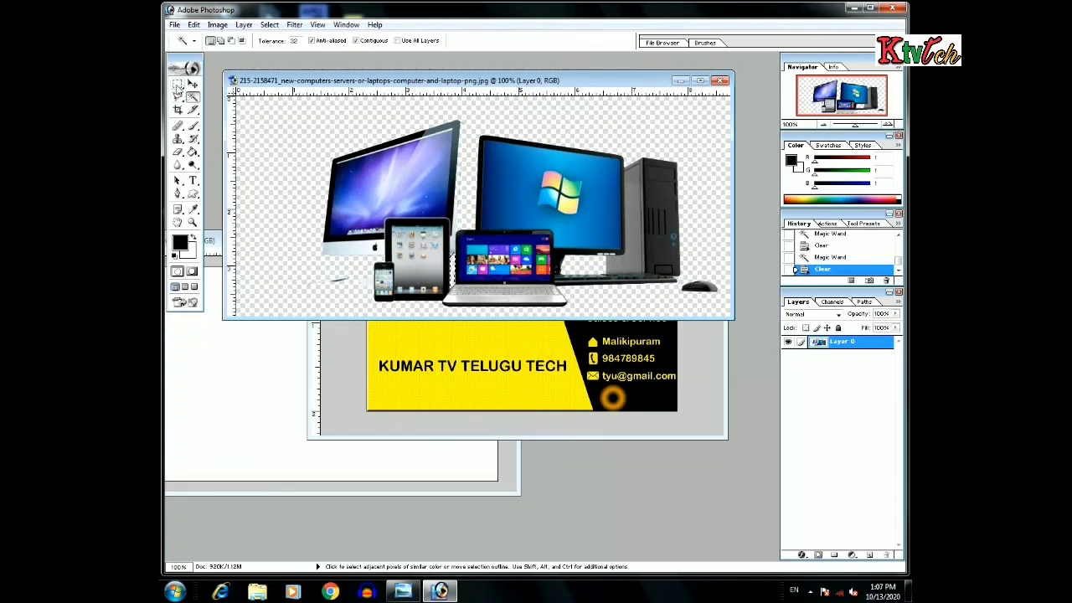
# - Erase the stray dark stroke left of the phone using a rectangular selection
pyautogui.click(178, 84)
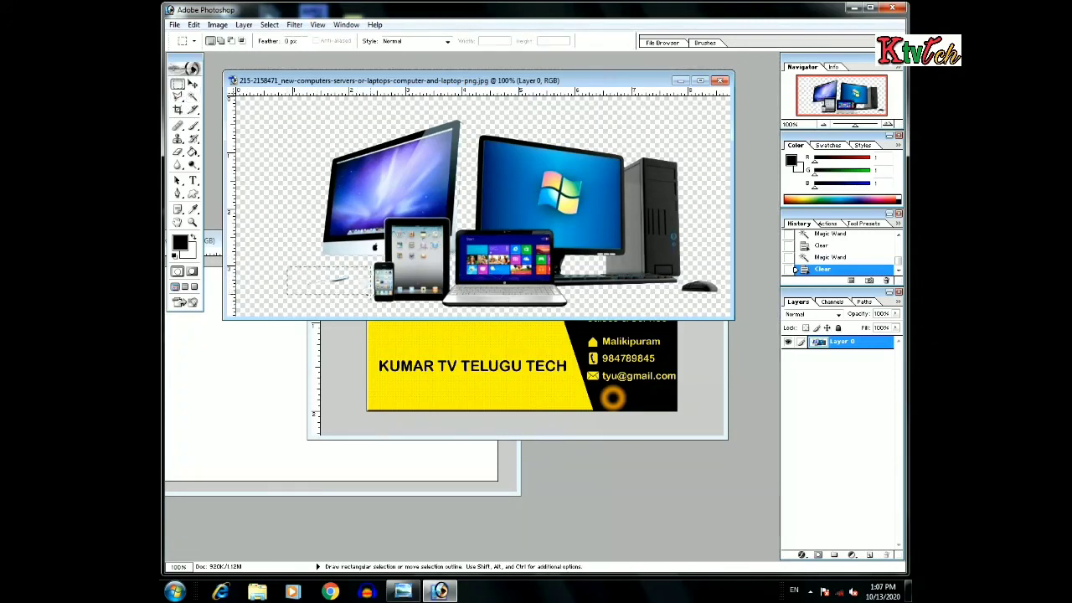
pyautogui.moveTo(287, 268); pyautogui.dragTo(373, 300)
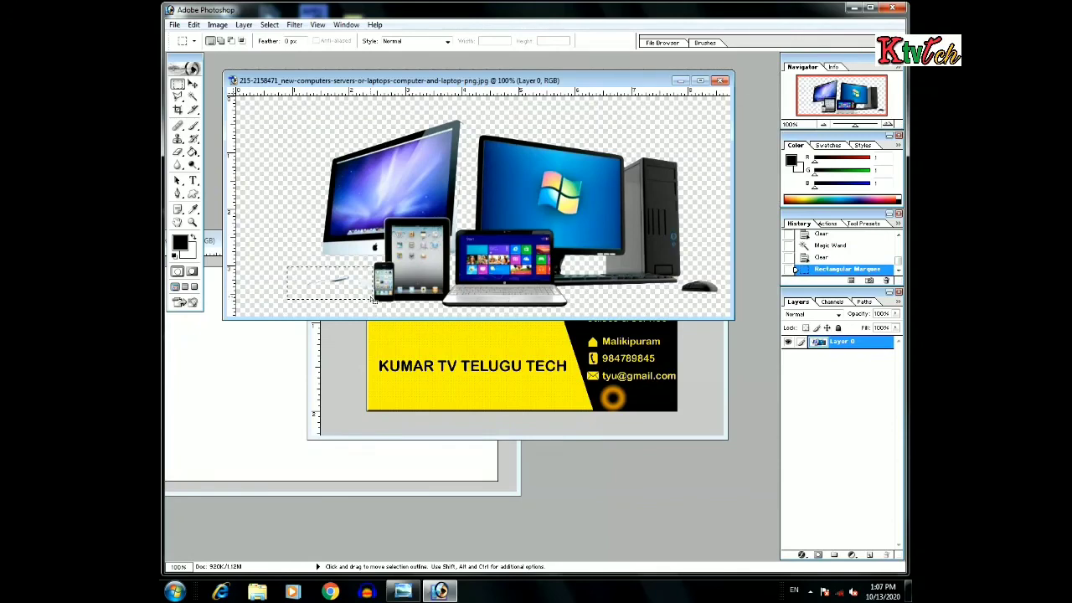
pyautogui.press('Delete')
# - Drag the computers image onto the card, scale it to about 76%, and set it above the brand text
pyautogui.click(192, 84)
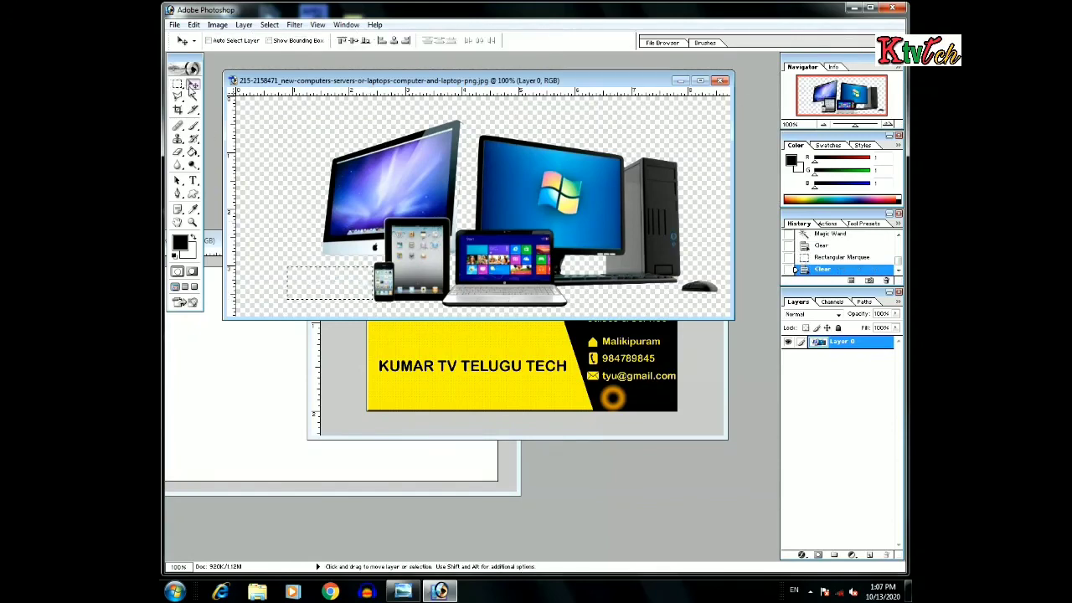
pyautogui.moveTo(505, 270); pyautogui.dragTo(515, 346)
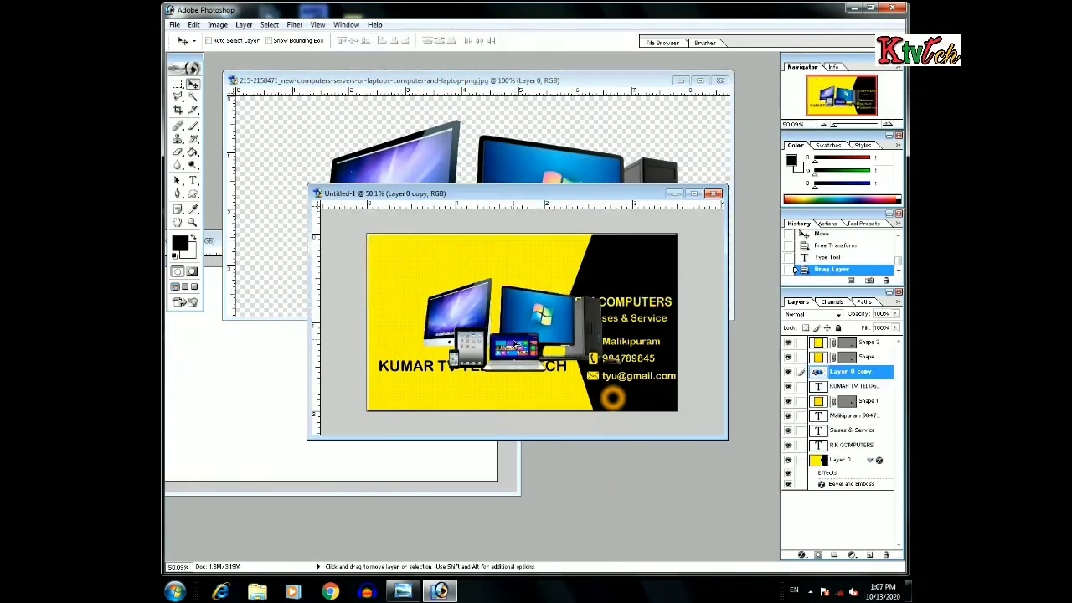
pyautogui.moveTo(469, 302)
pyautogui.mouseDown()
pyautogui.moveTo(469, 327)
pyautogui.moveTo(467, 318)
pyautogui.mouseUp()
pyautogui.hotkey('ctrl', 't')
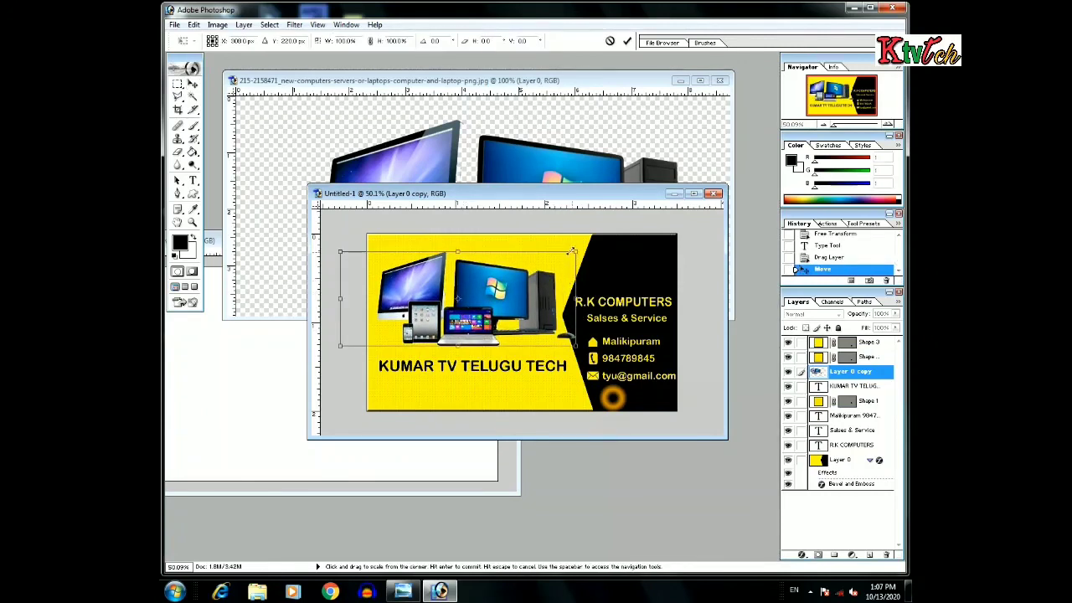
pyautogui.moveTo(572, 250); pyautogui.dragTo(535, 267)
pyautogui.moveTo(462, 301)
pyautogui.mouseDown()
pyautogui.moveTo(488, 300)
pyautogui.moveTo(480, 309)
pyautogui.mouseUp()
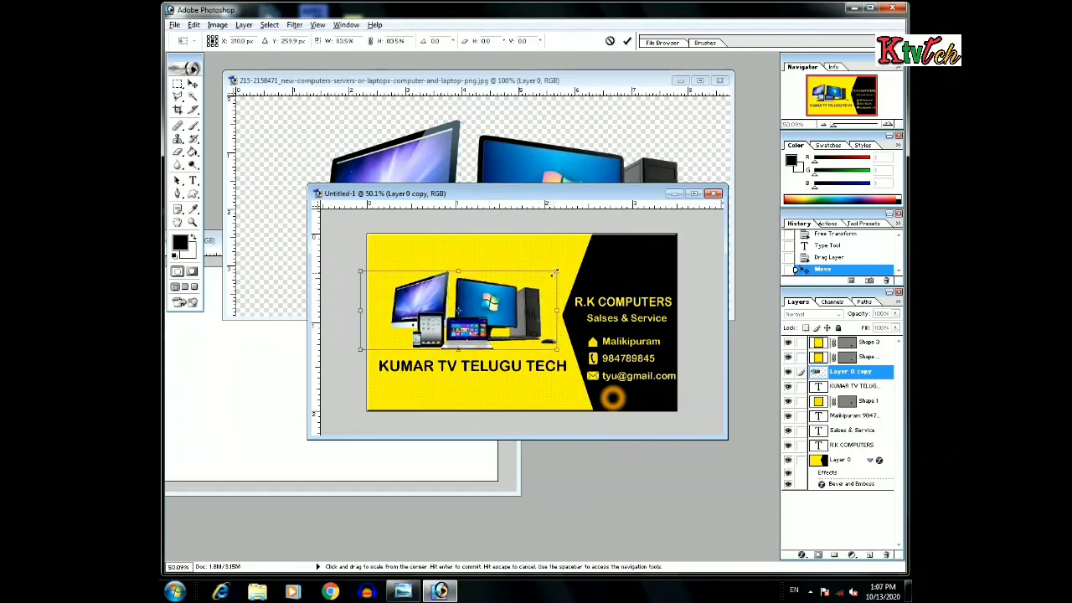
pyautogui.moveTo(551, 280); pyautogui.dragTo(519, 304)
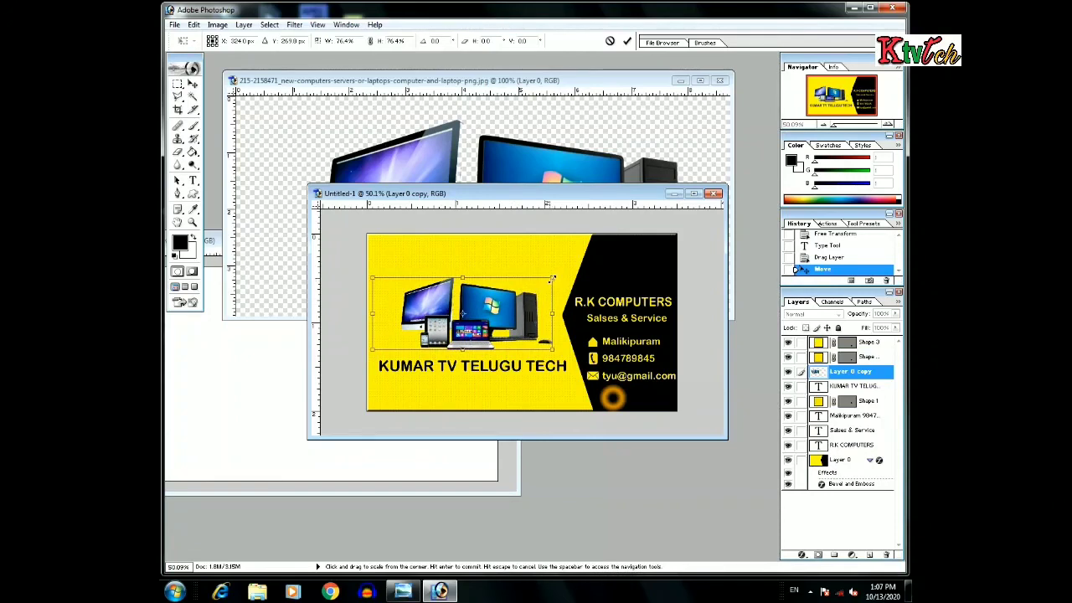
pyautogui.press('Return')
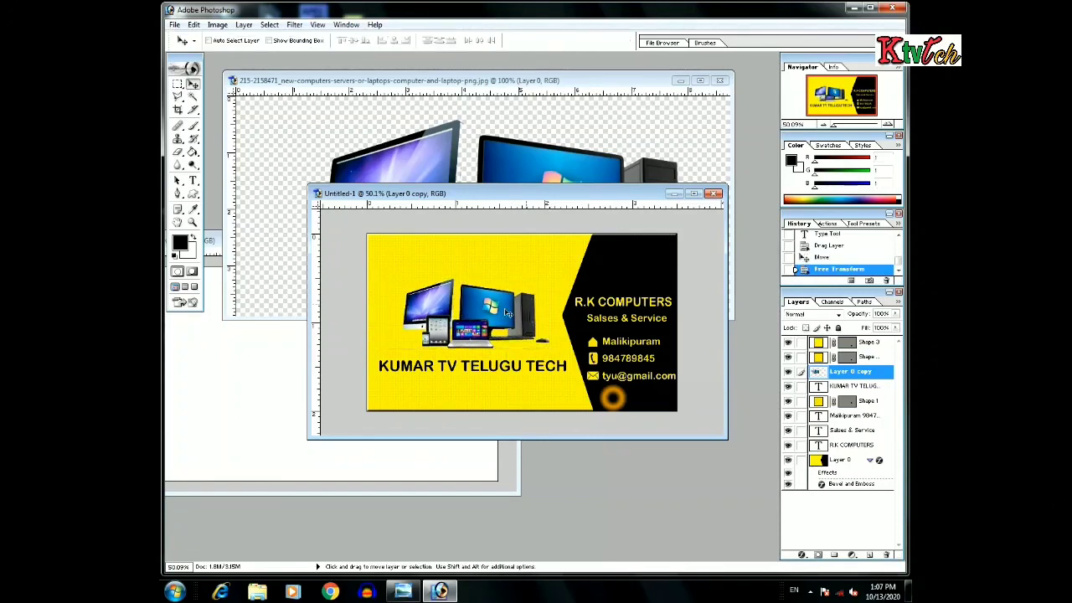
pyautogui.moveTo(504, 309); pyautogui.dragTo(500, 307)
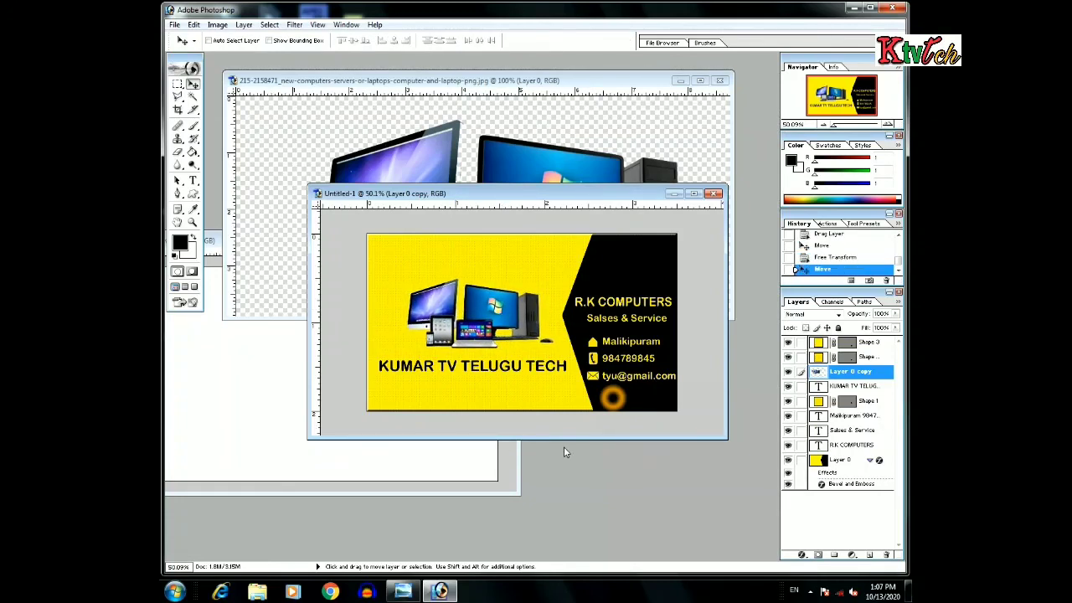
# - Select the KUMAR TV TELUGU TECH text and try Bell MT, then Calisto MT
pyautogui.click(193, 180)
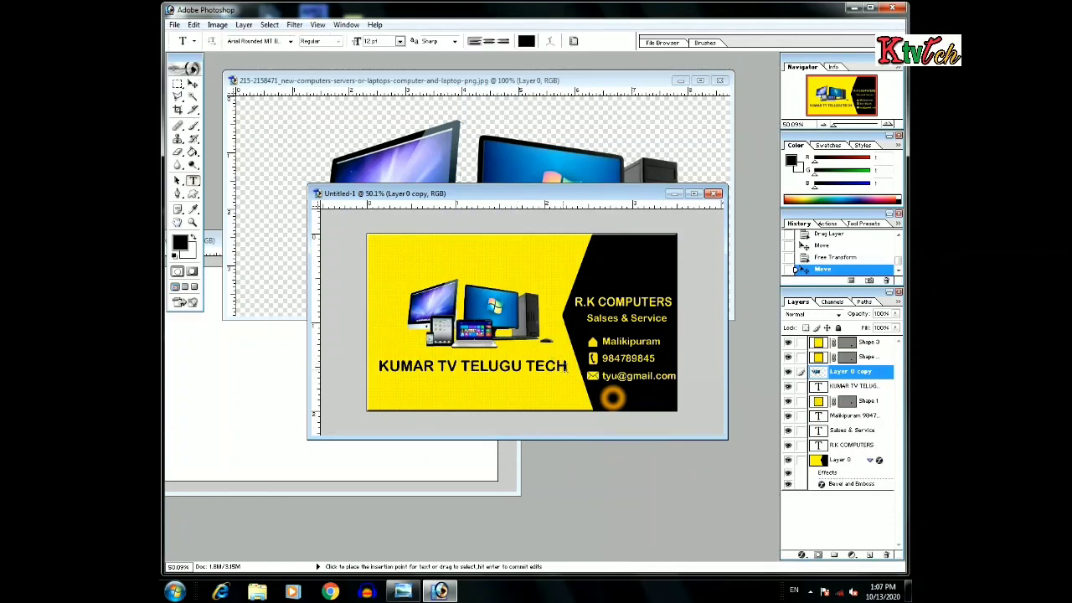
pyautogui.moveTo(567, 369); pyautogui.dragTo(376, 362)
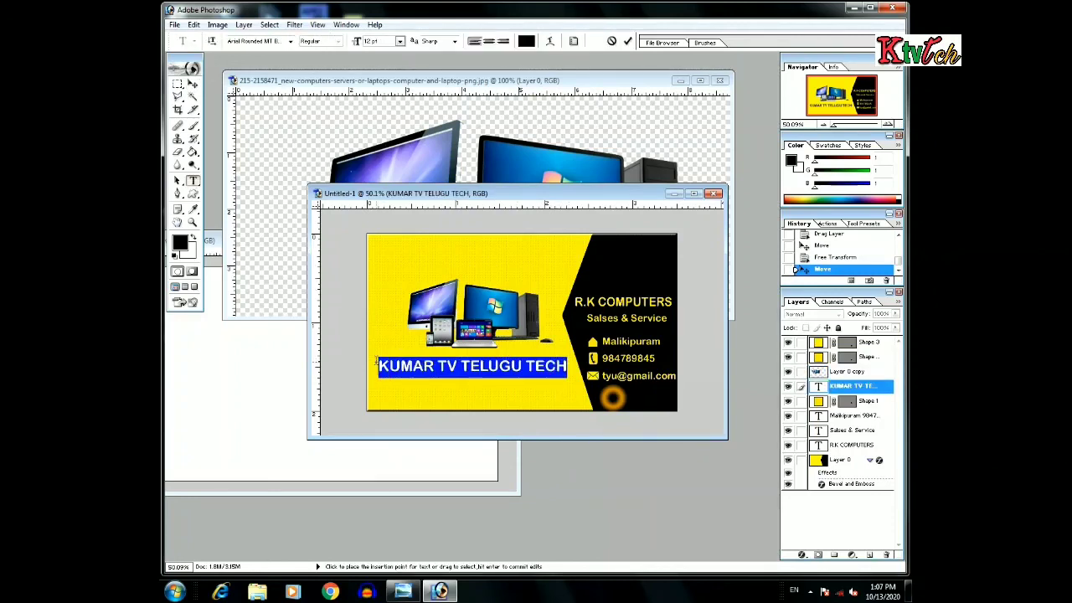
pyautogui.click(290, 41)
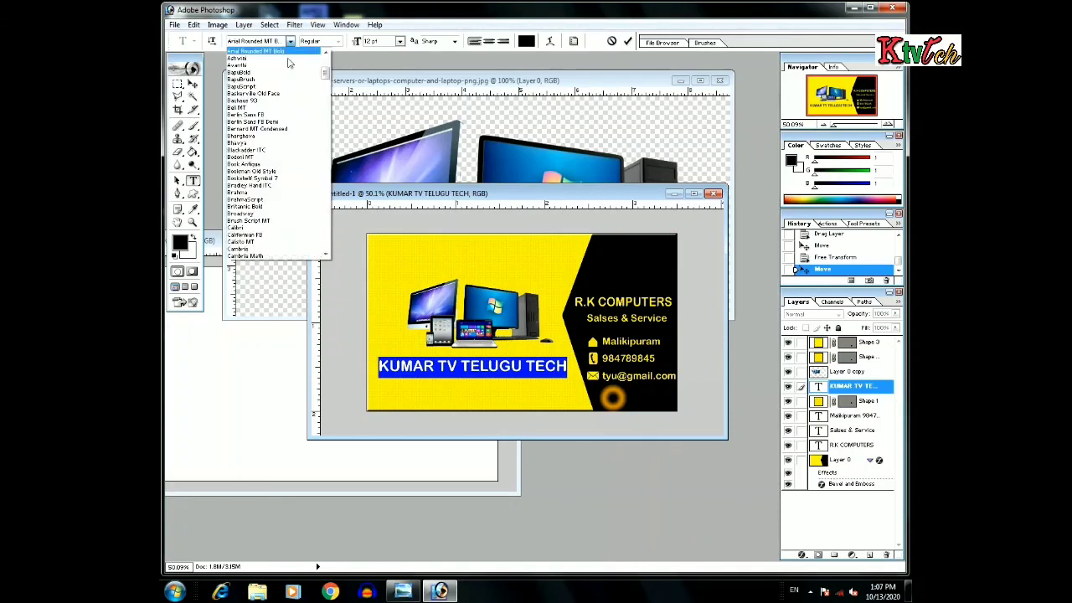
pyautogui.click(286, 107)
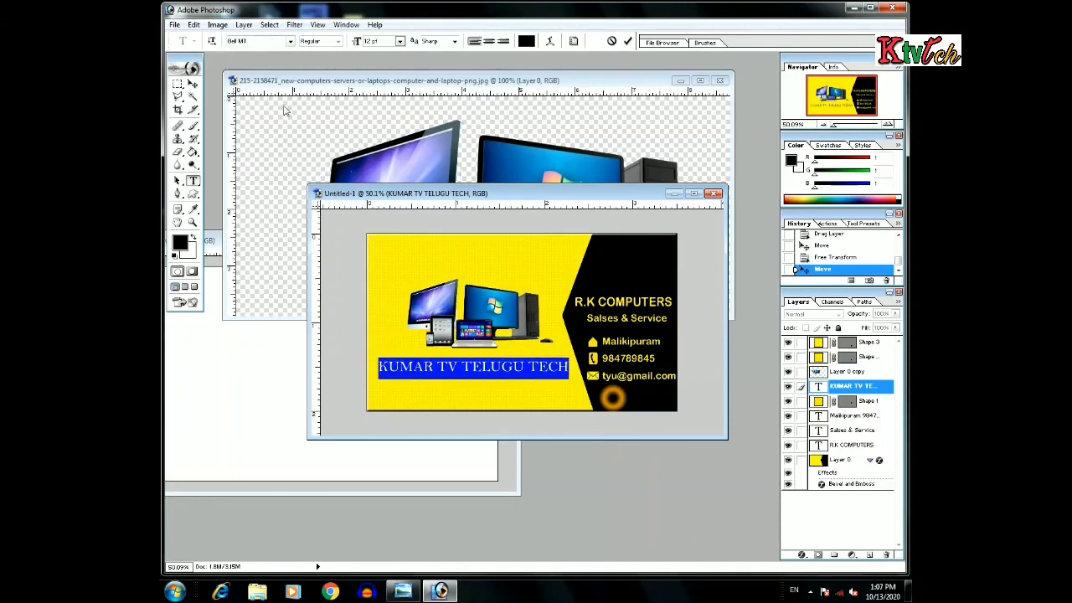
pyautogui.click(572, 366)
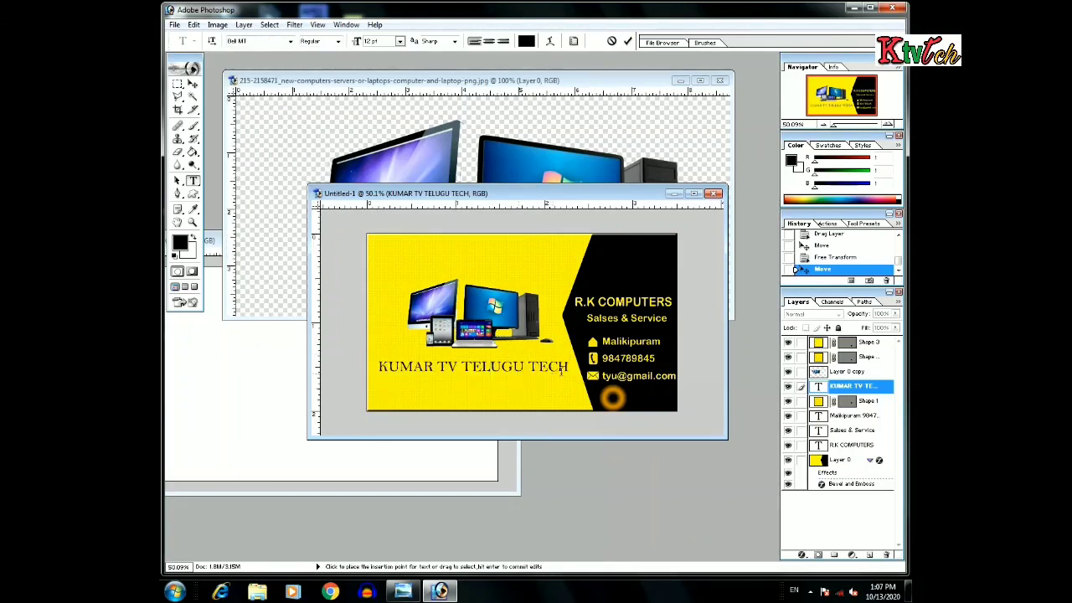
pyautogui.moveTo(573, 366); pyautogui.dragTo(378, 367)
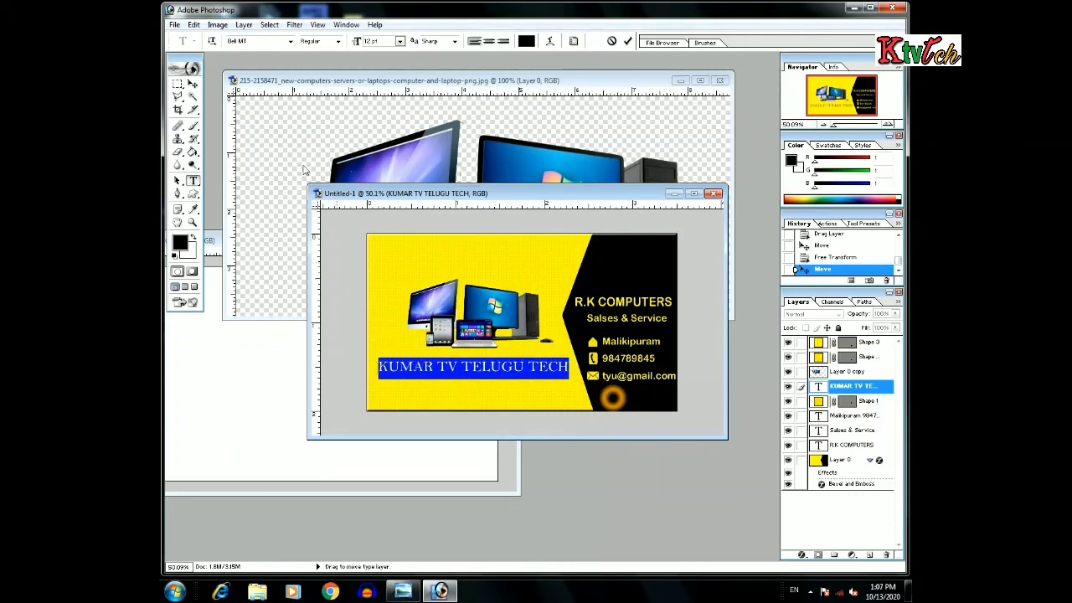
pyautogui.click(290, 42)
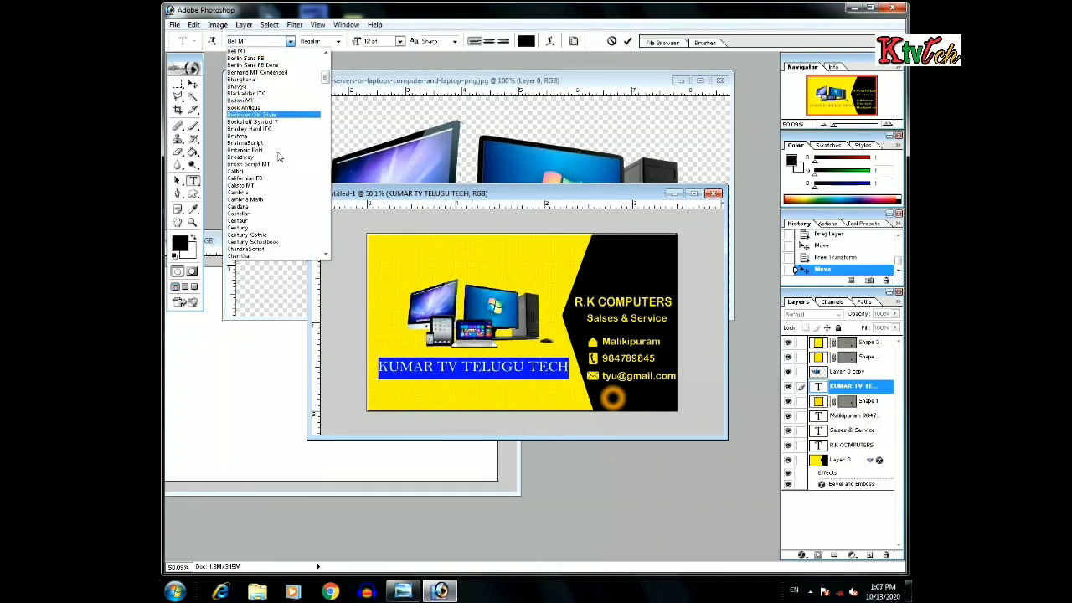
pyautogui.click(273, 186)
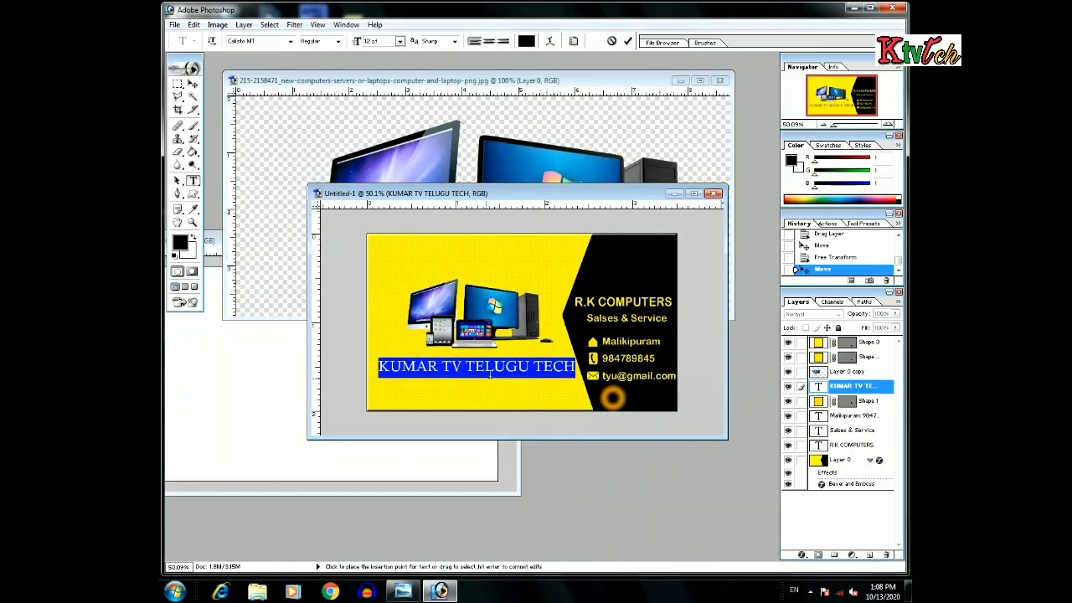
pyautogui.click(577, 371)
# - Try Cambria, then settle on Arial for the brand name
pyautogui.moveTo(576, 371); pyautogui.dragTo(378, 369)
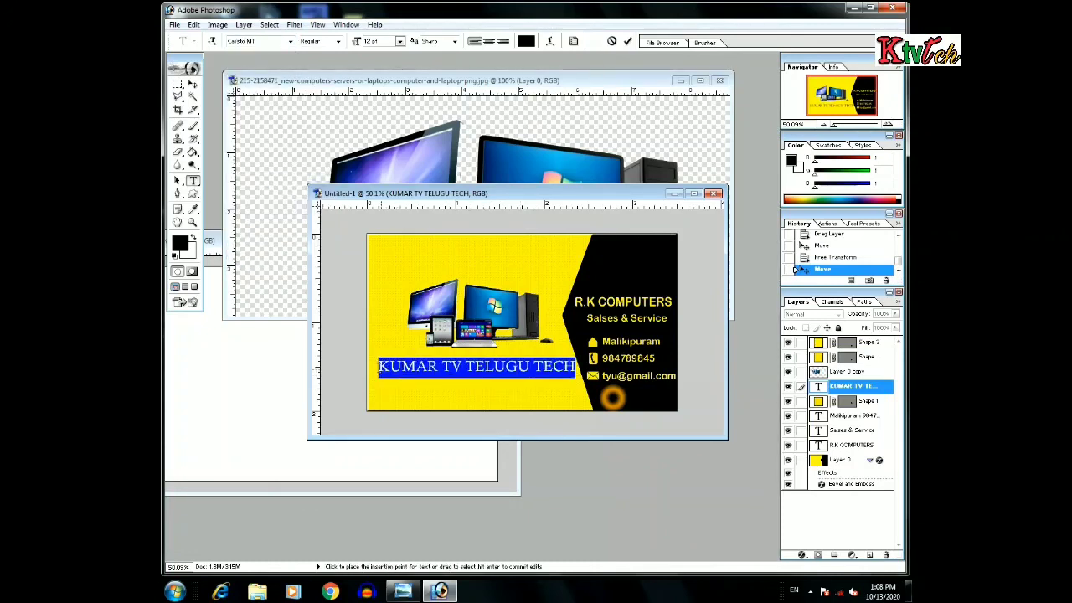
pyautogui.click(290, 41)
pyautogui.click(282, 65)
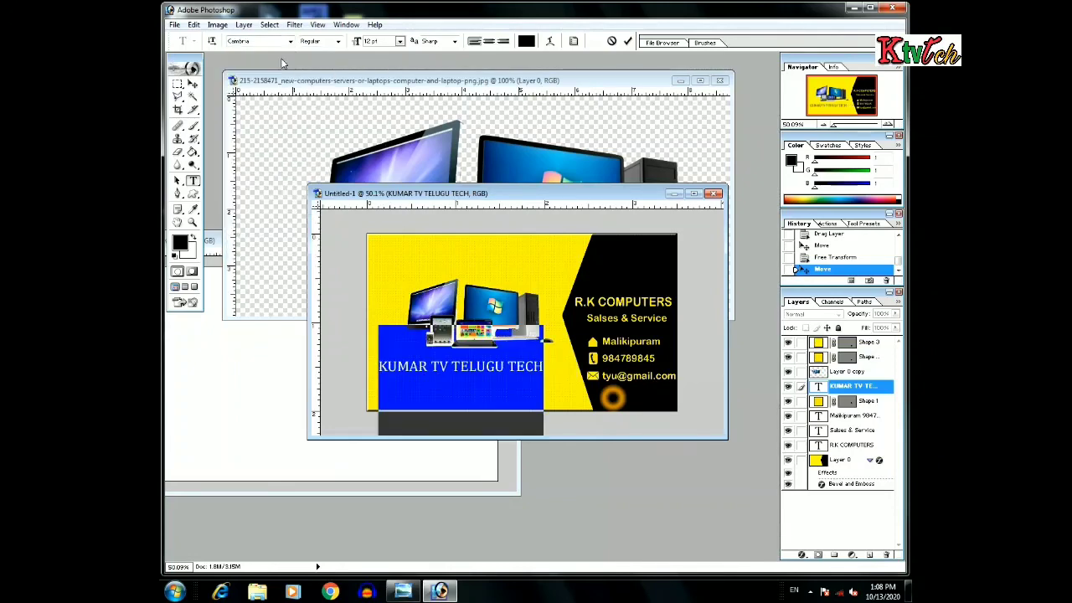
pyautogui.click(290, 41)
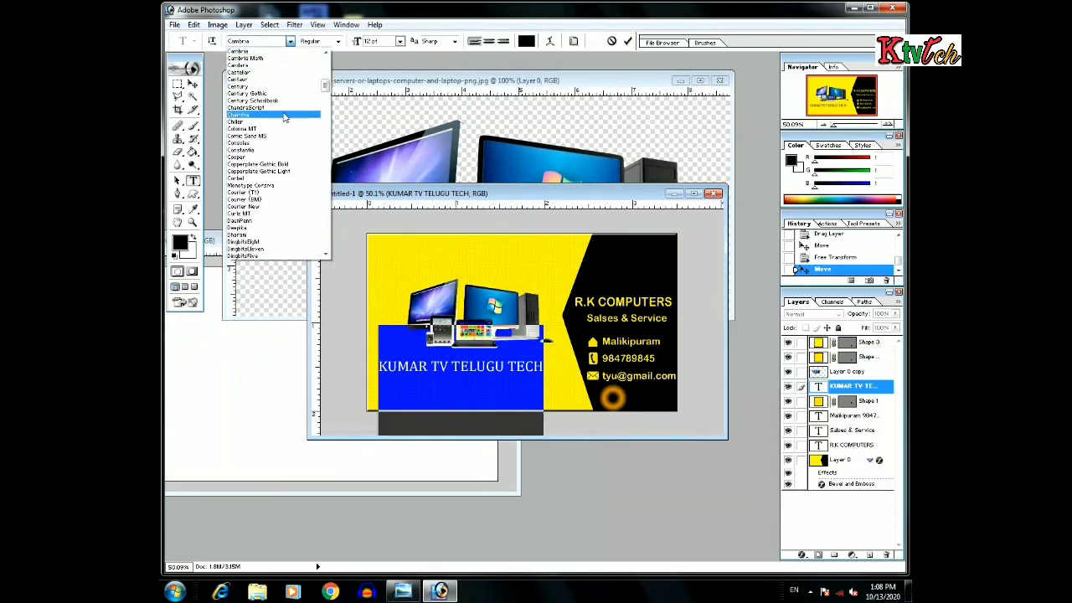
pyautogui.scroll(3, 292, 124)
pyautogui.scroll(3, 293, 126)
pyautogui.scroll(3, 295, 126)
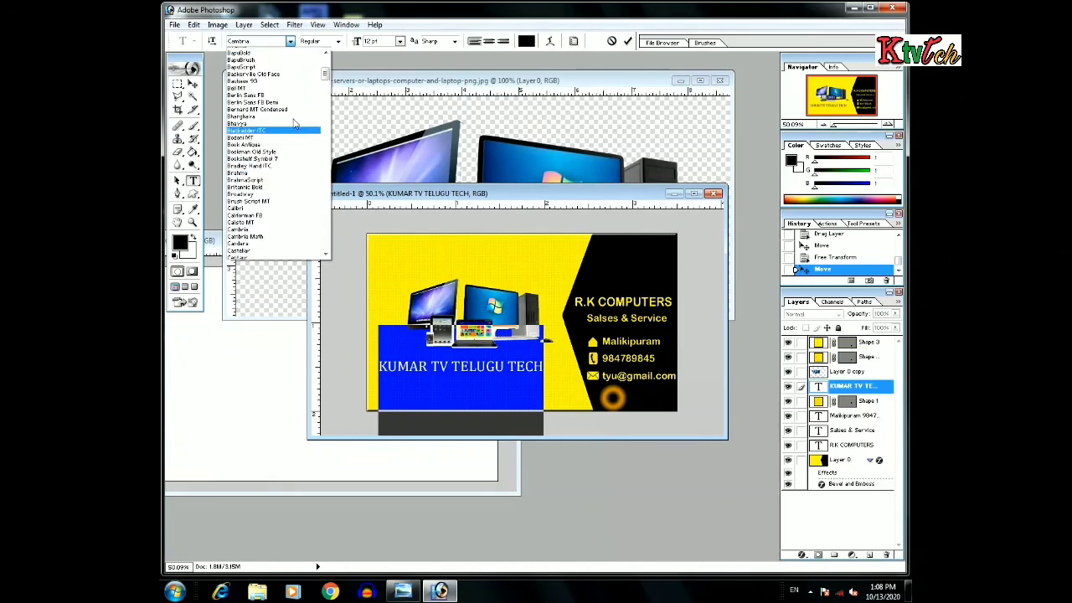
pyautogui.scroll(3, 297, 128)
pyautogui.scroll(3, 299, 130)
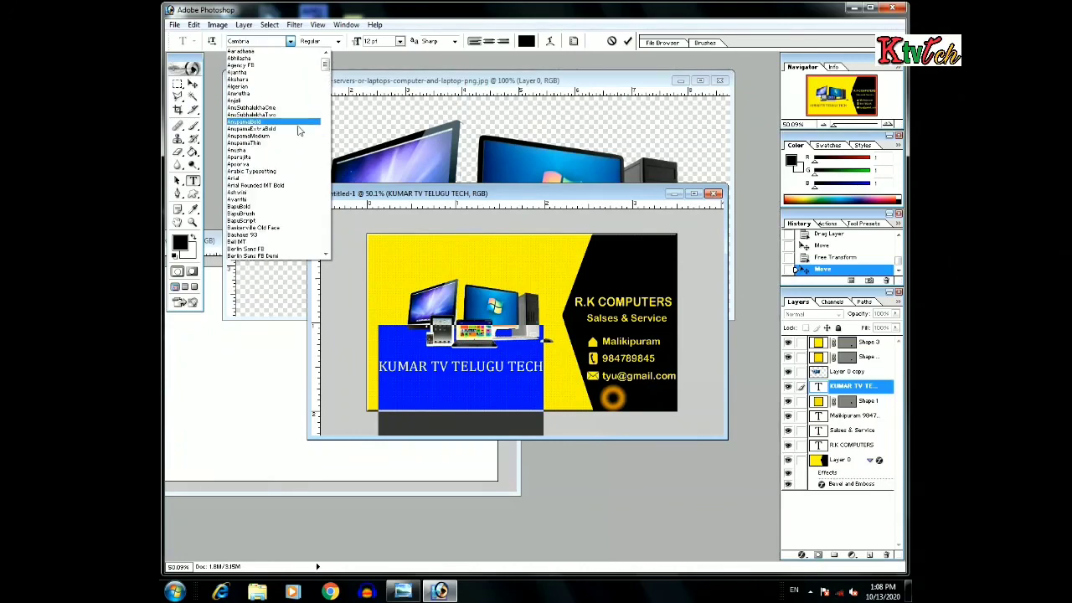
pyautogui.click(288, 178)
pyautogui.hotkey('ctrl', 'h')
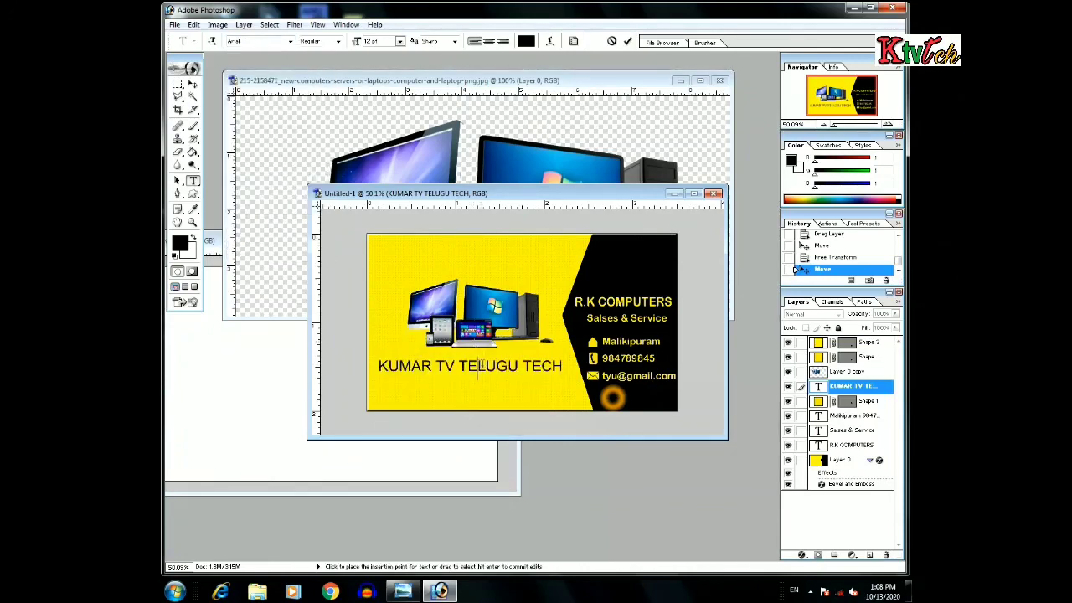